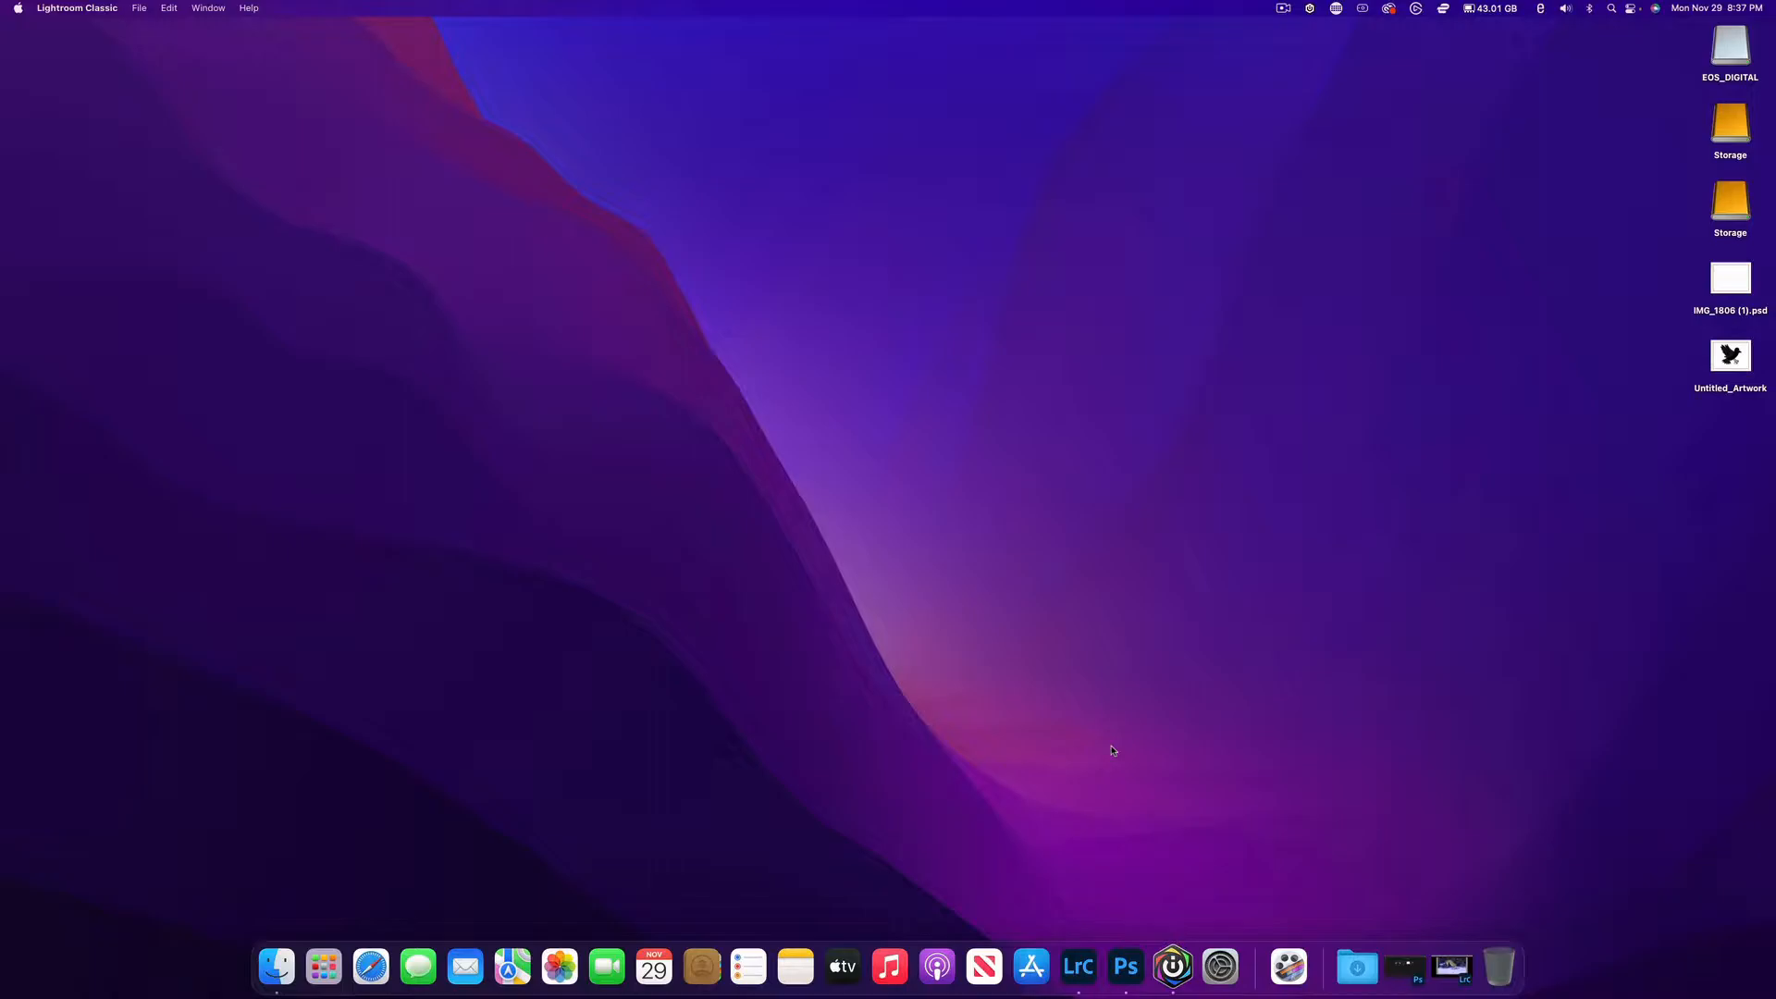
Switch to Lightroom Classic and add a Select Subject mask to the seahorse photo
left_click(1451, 966)
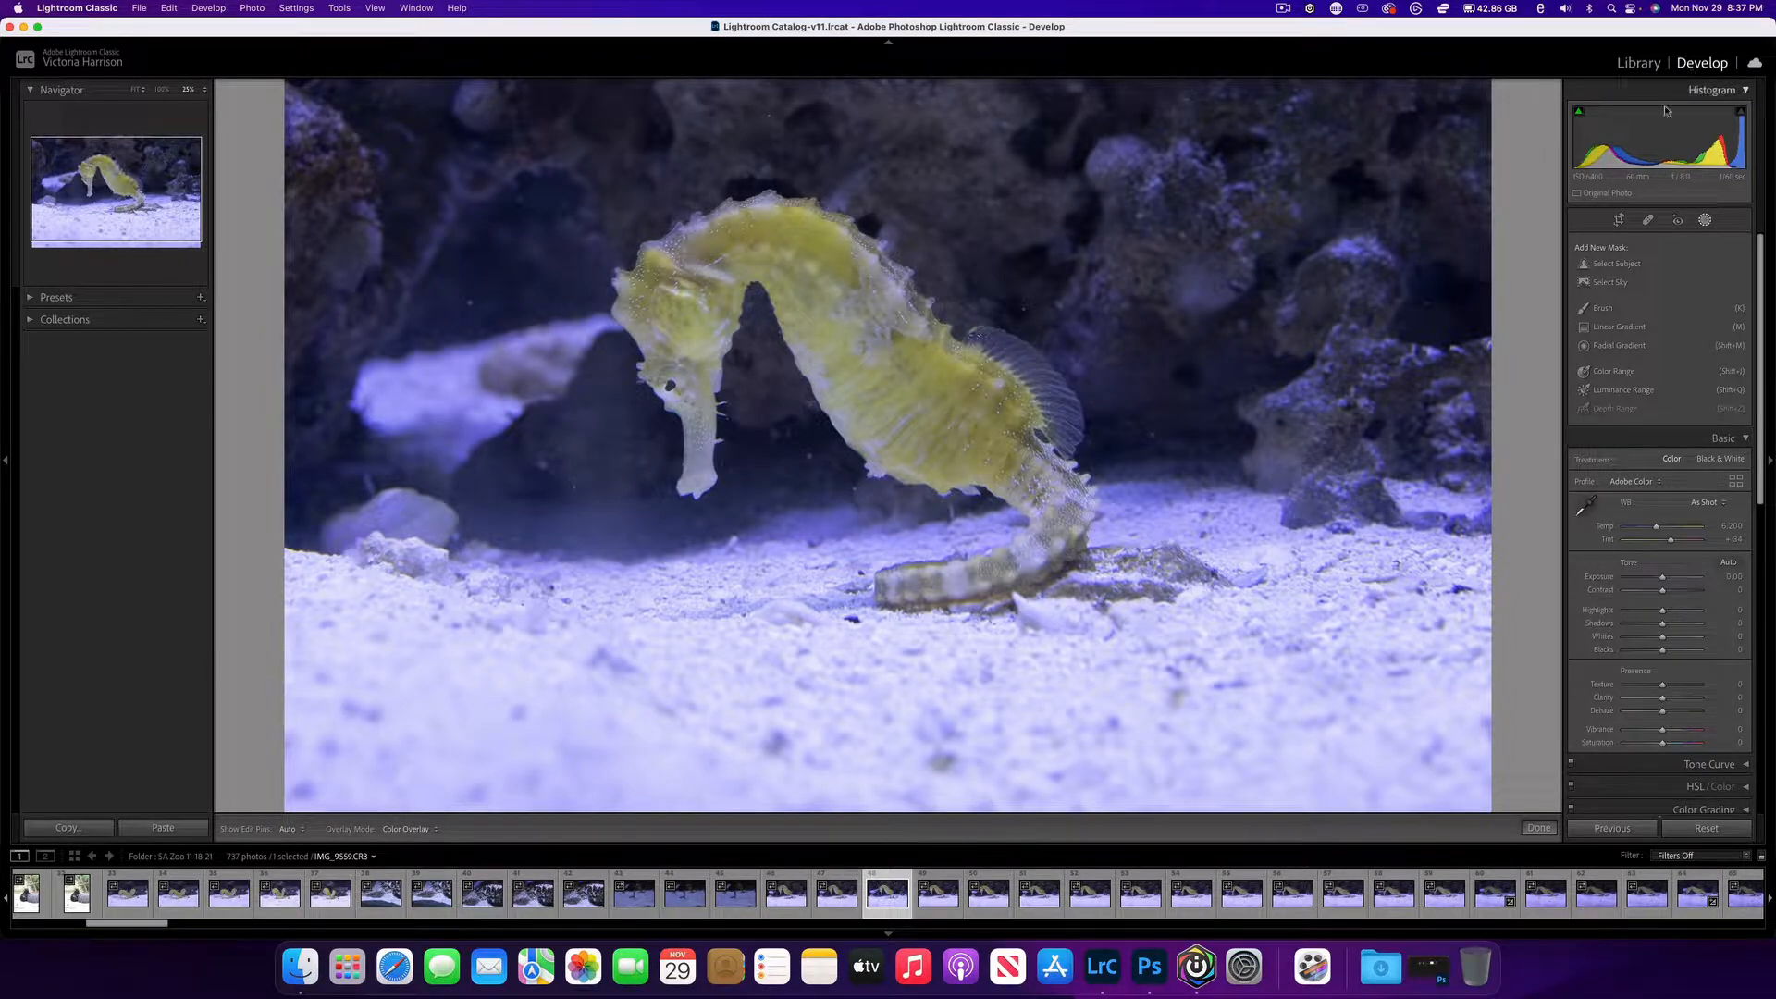
left_click(1704, 220)
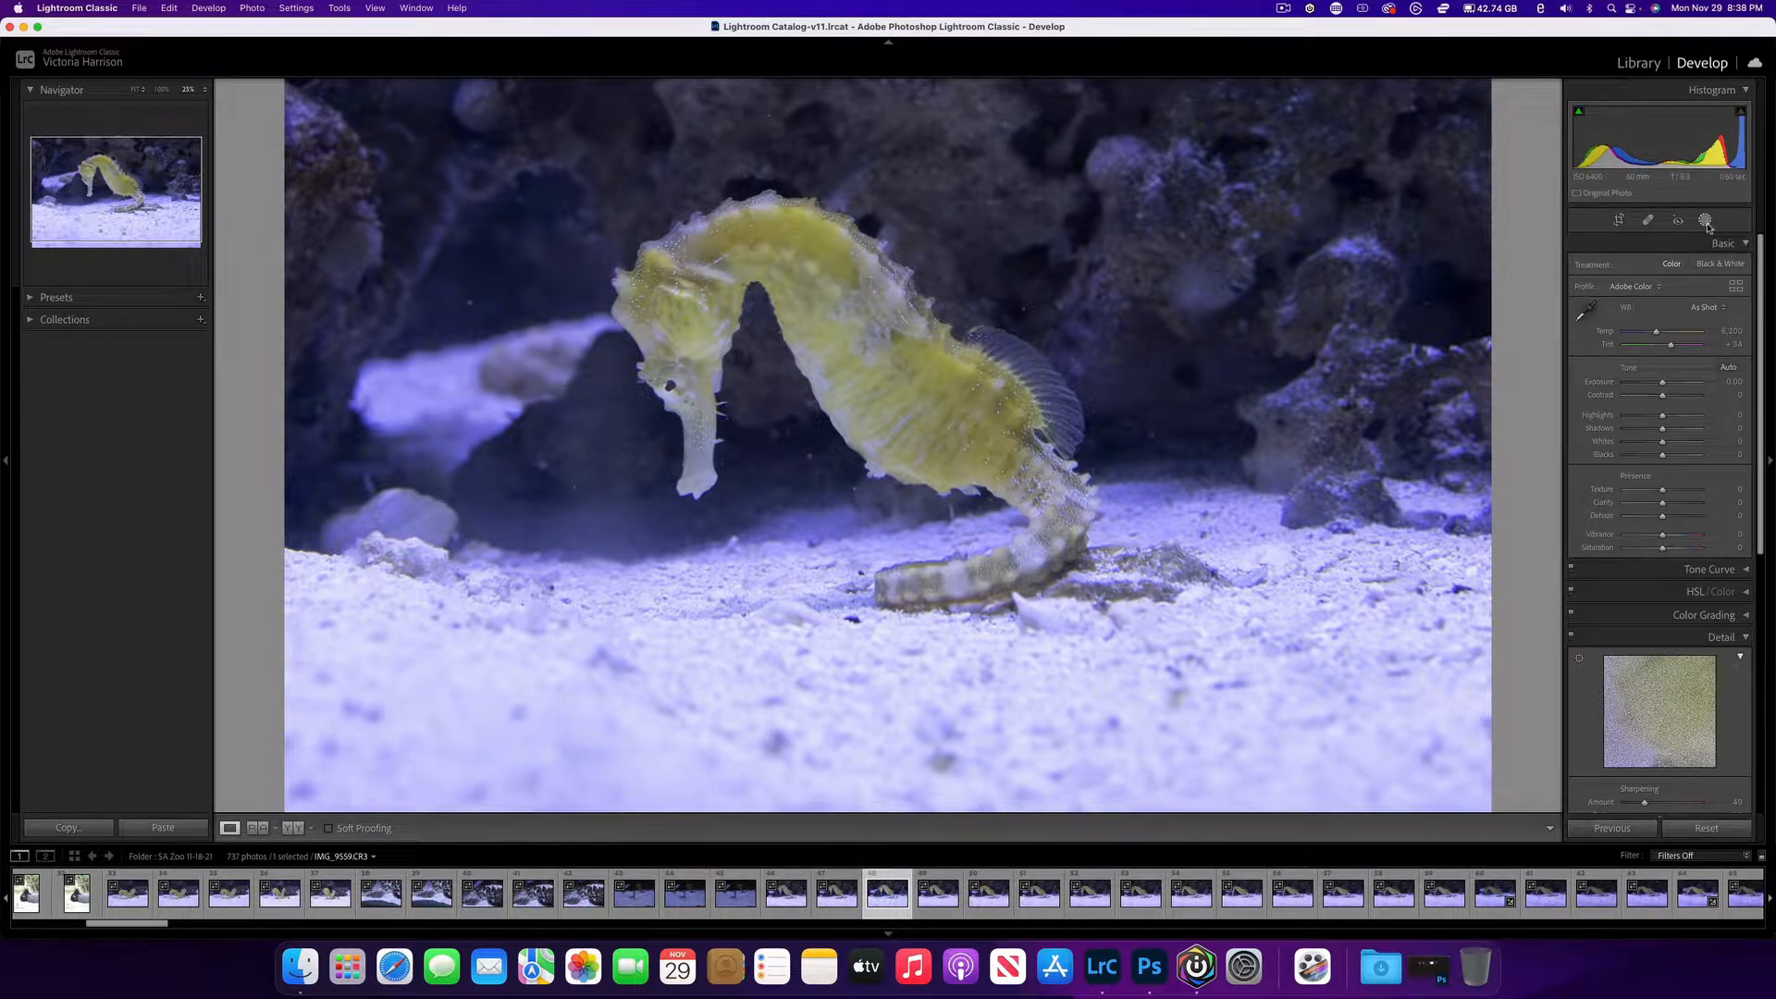
left_click(1705, 221)
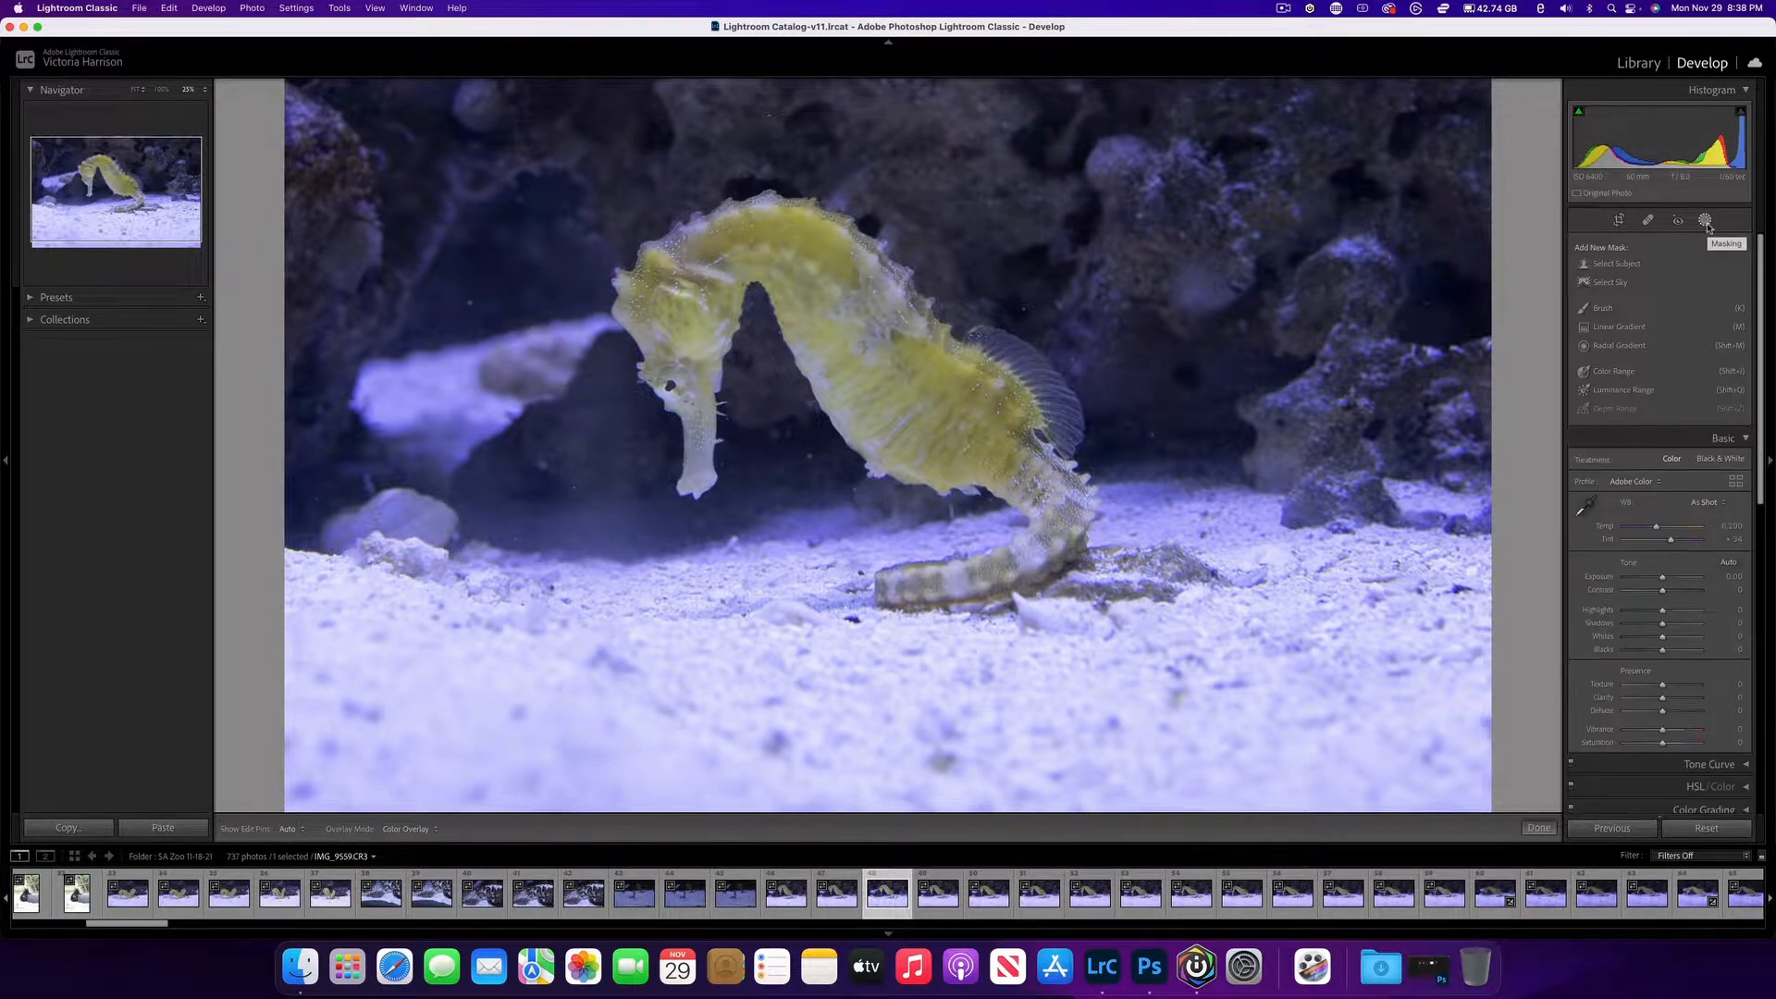
left_click(1619, 265)
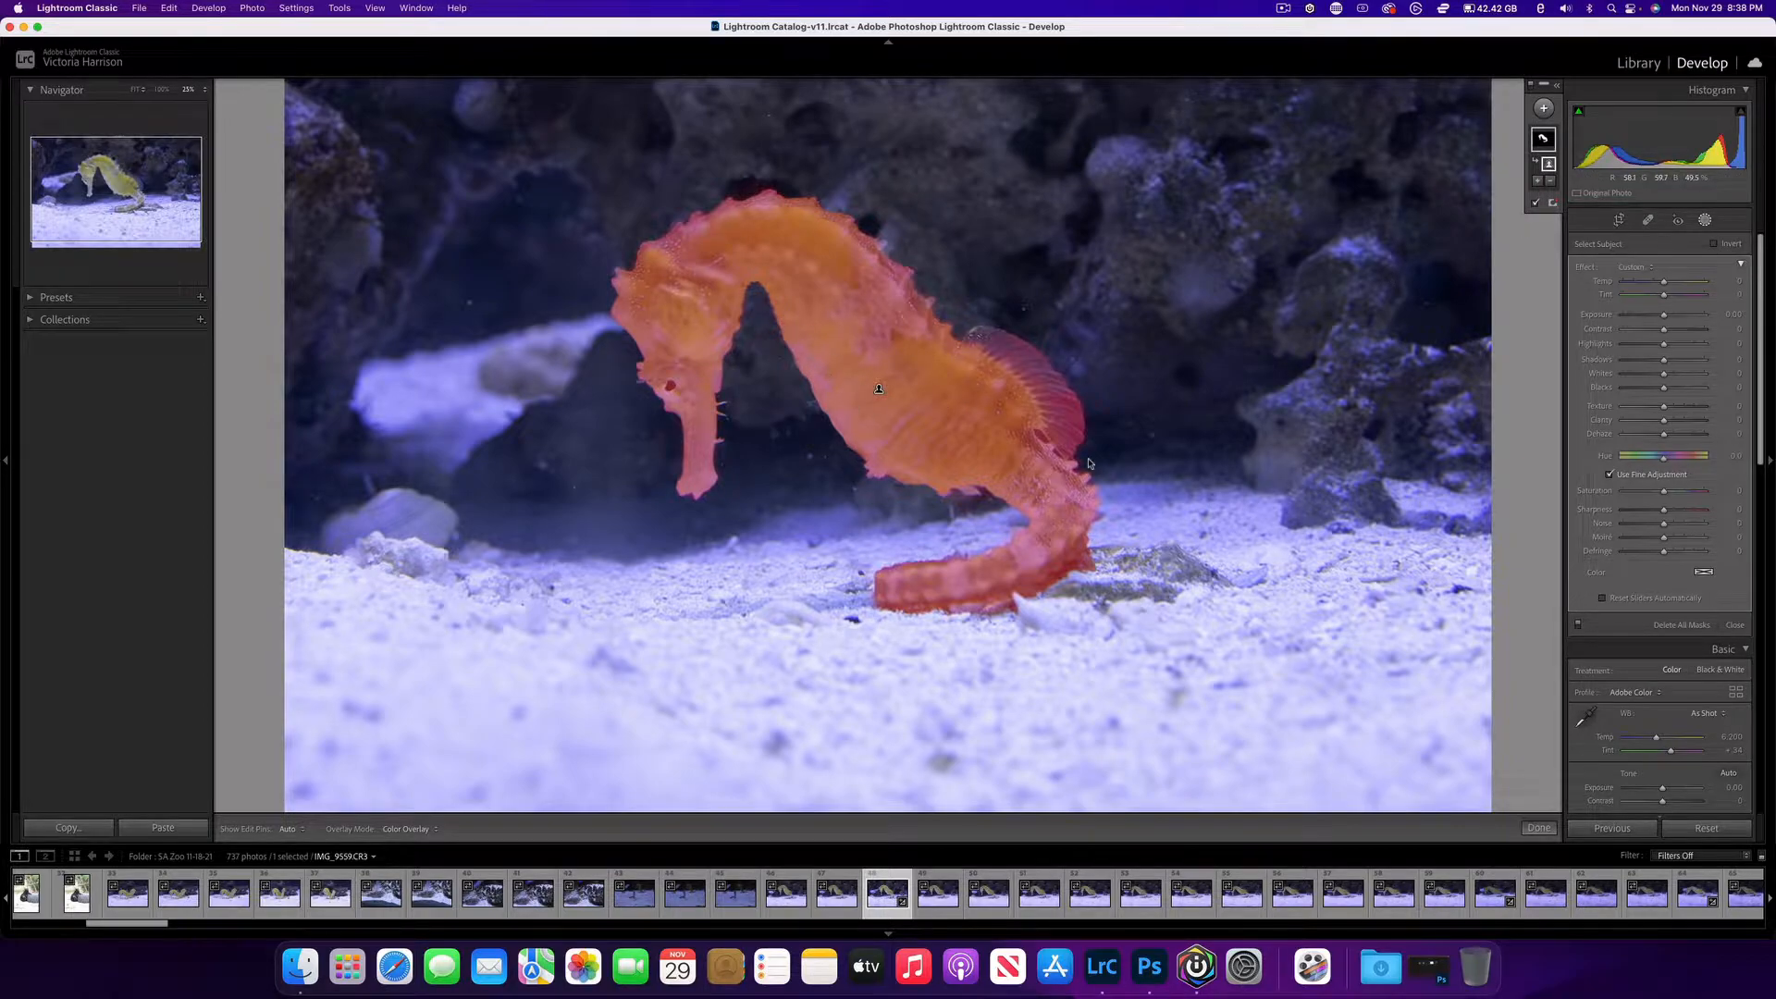
Invert the subject mask so it covers the background and lower its Exposure to about -2.82
mouse_move(1663, 315)
left_mouse_down()
mouse_move(1630, 334)
mouse_move(1698, 342)
mouse_move(1665, 343)
left_mouse_up()
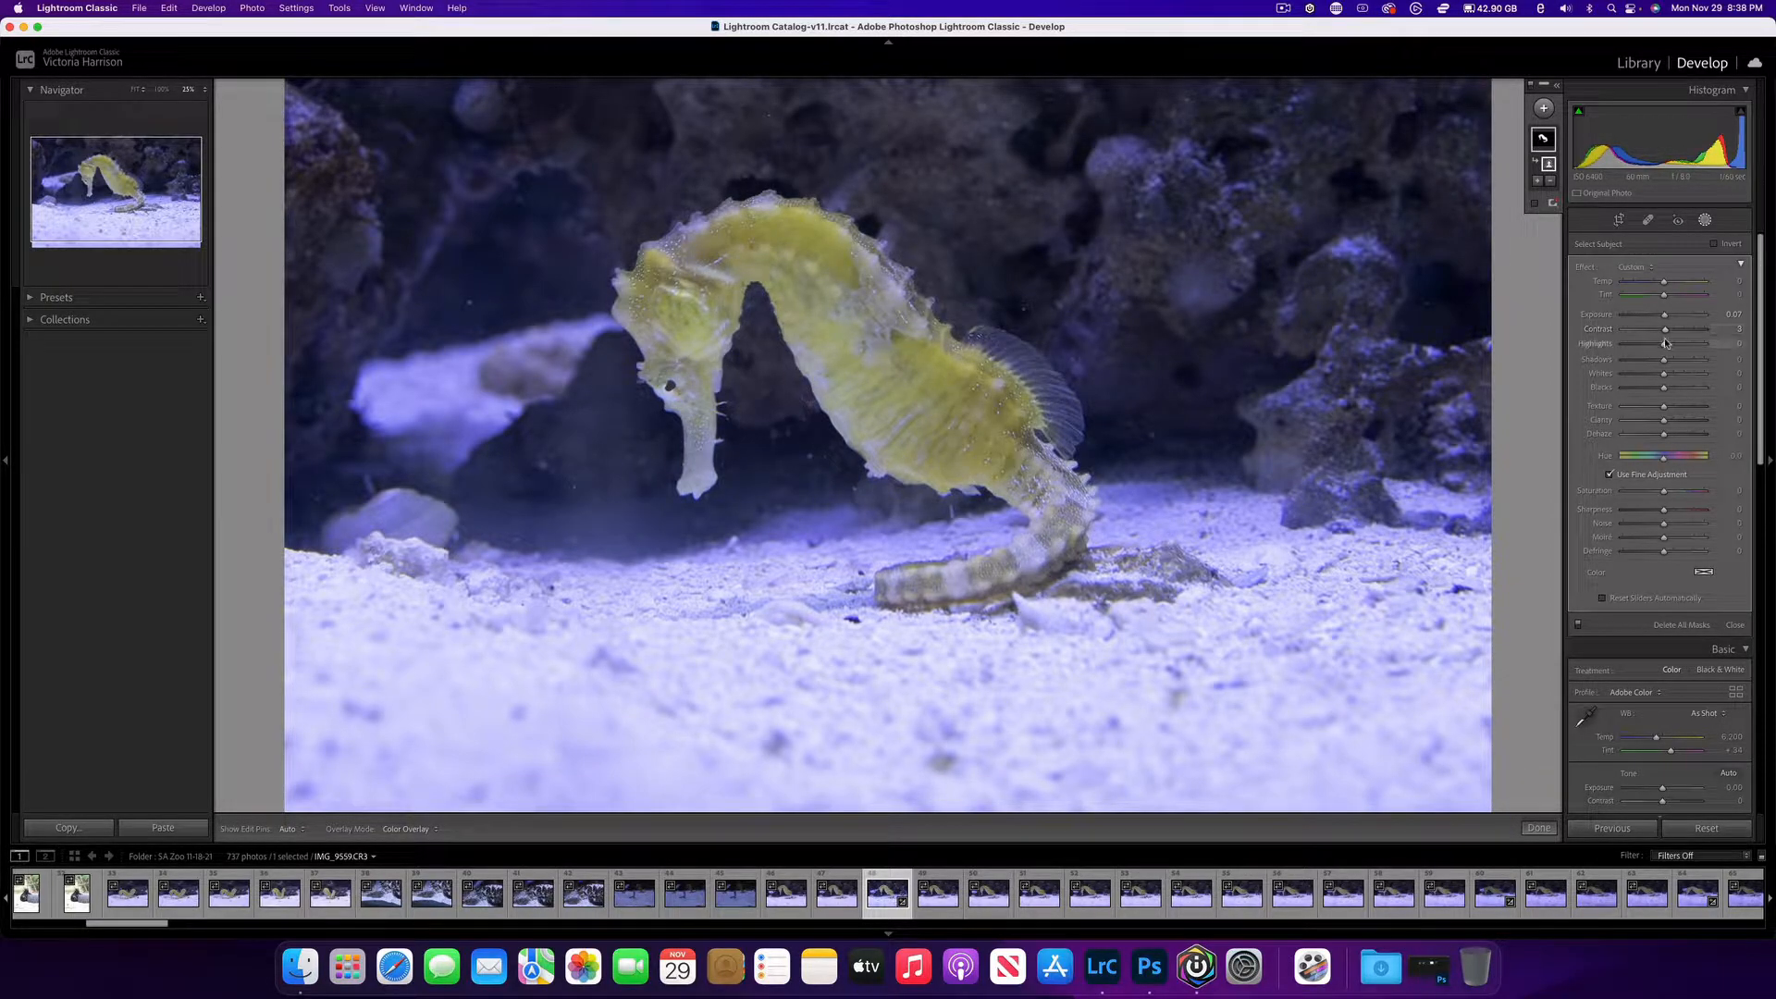
key("super+z")
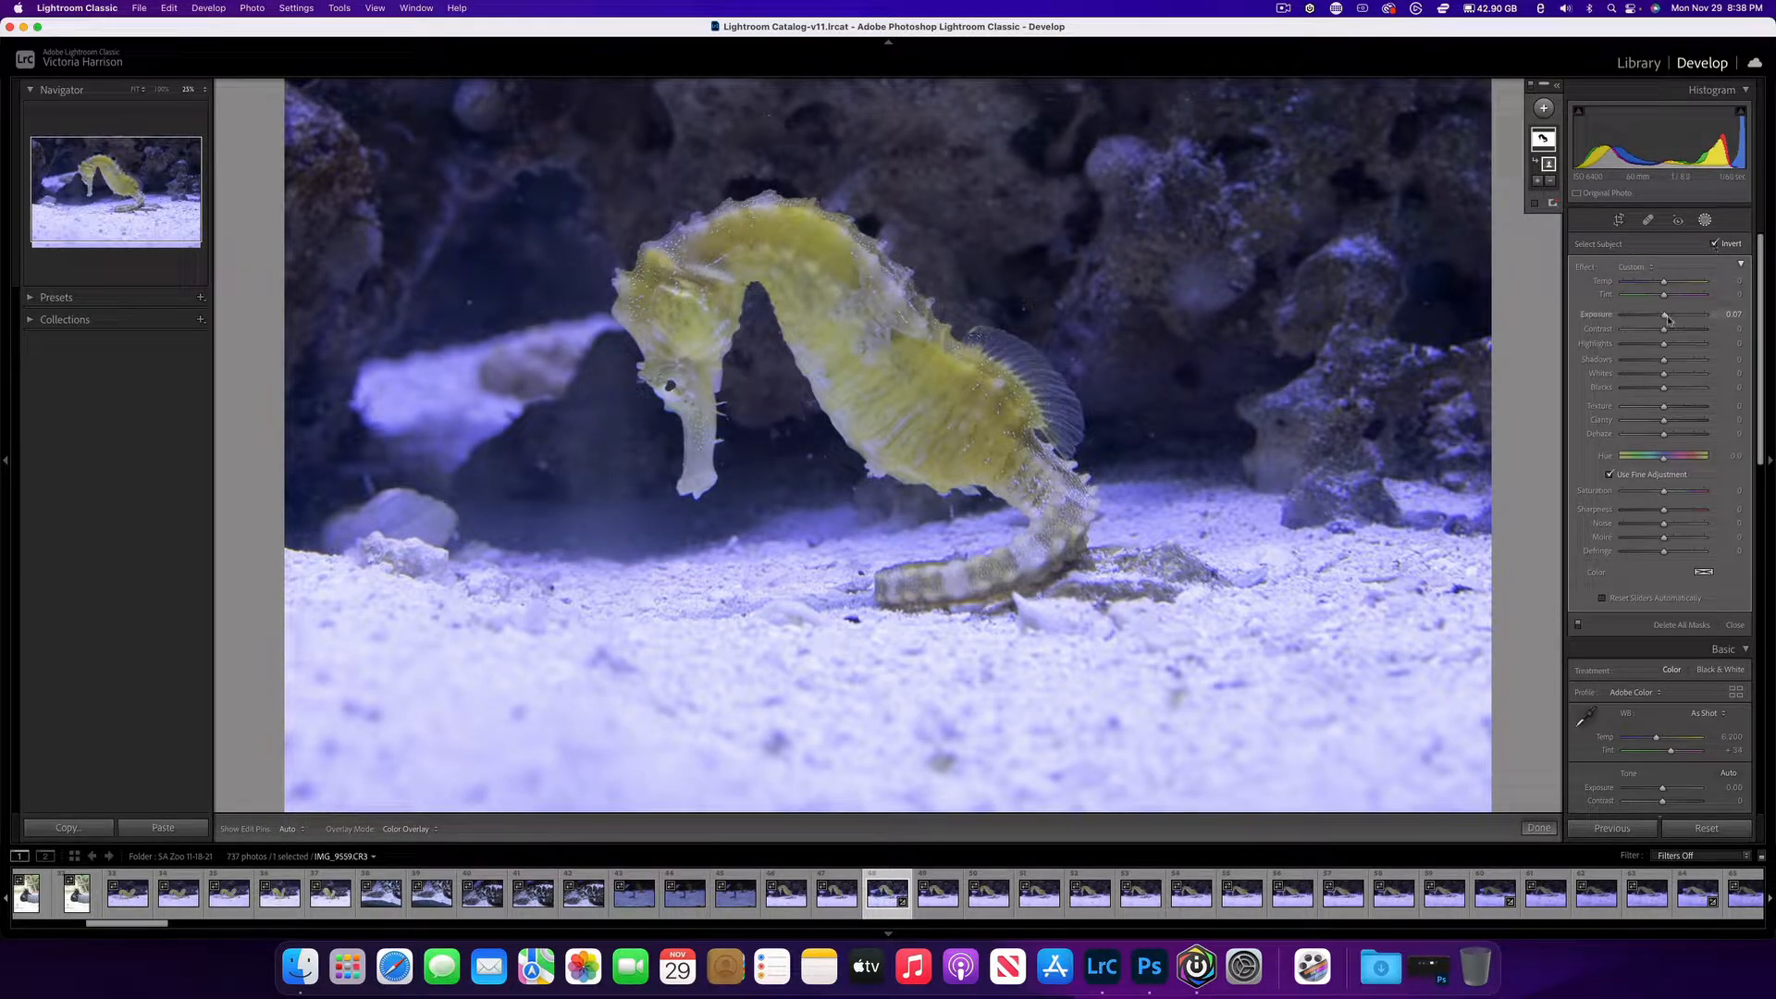
left_click_drag(1664, 317, 1637, 316)
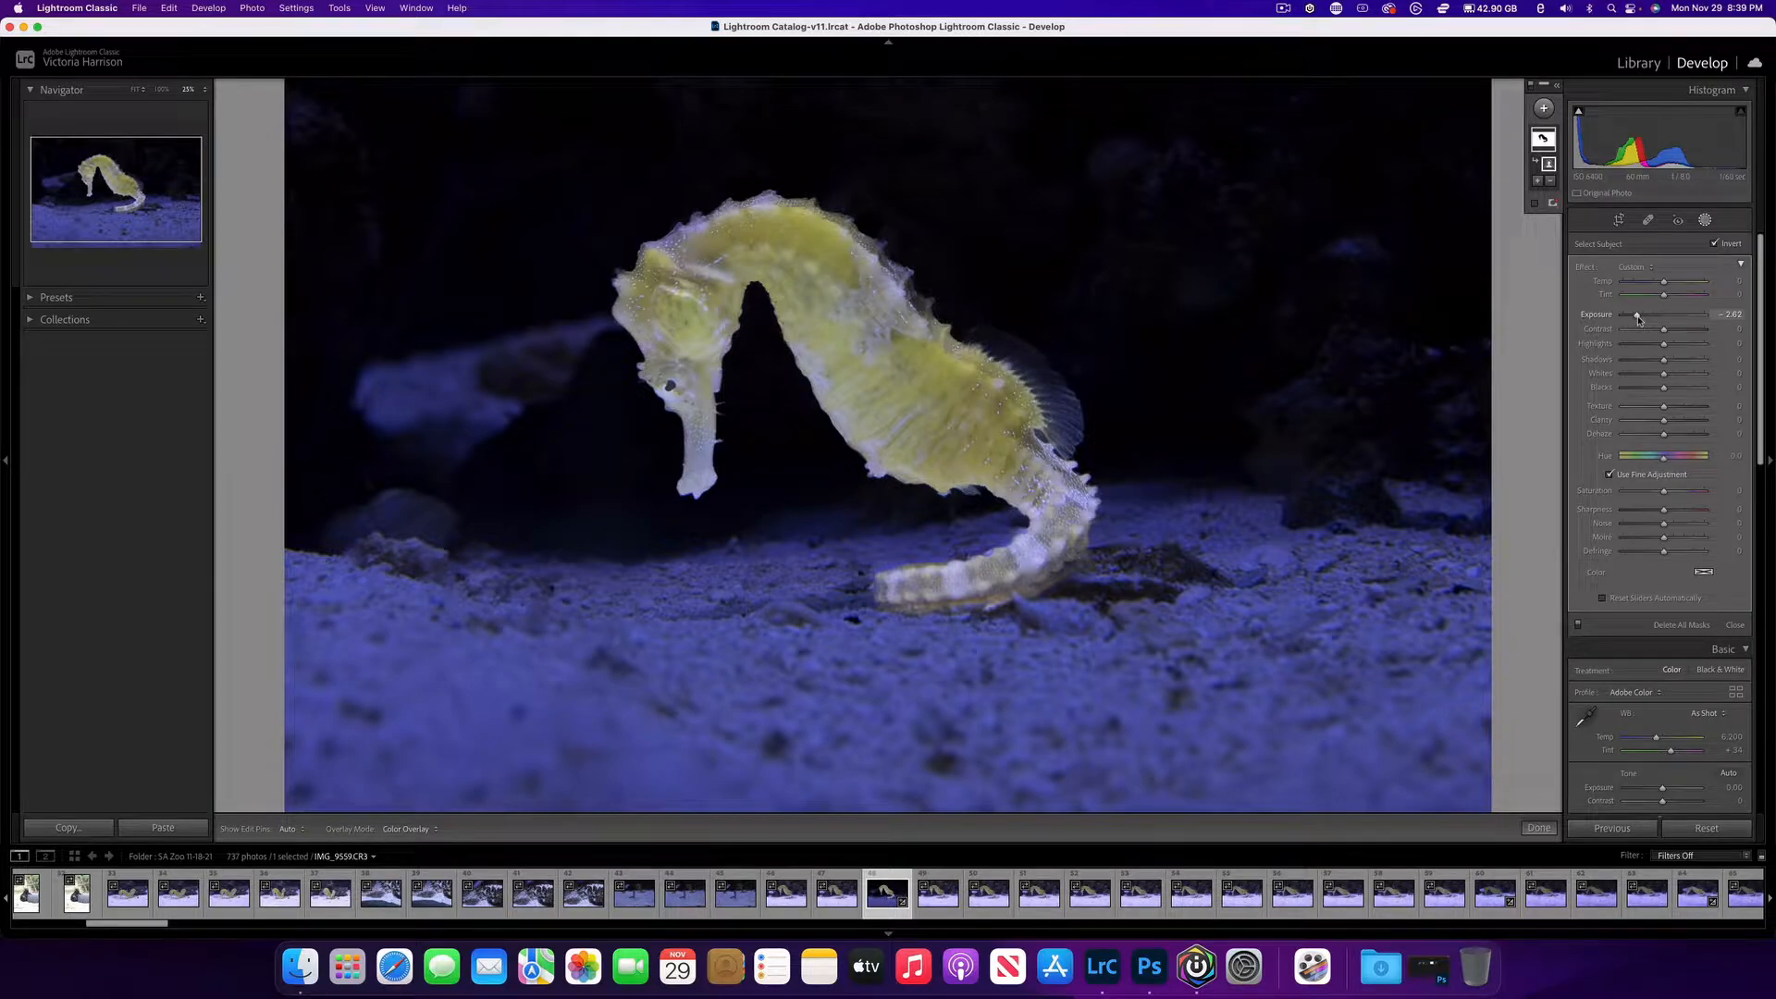
Add a second Select Subject mask for the seahorse and lower its Exposure to about -0.87
left_click(1543, 109)
left_click(1551, 139)
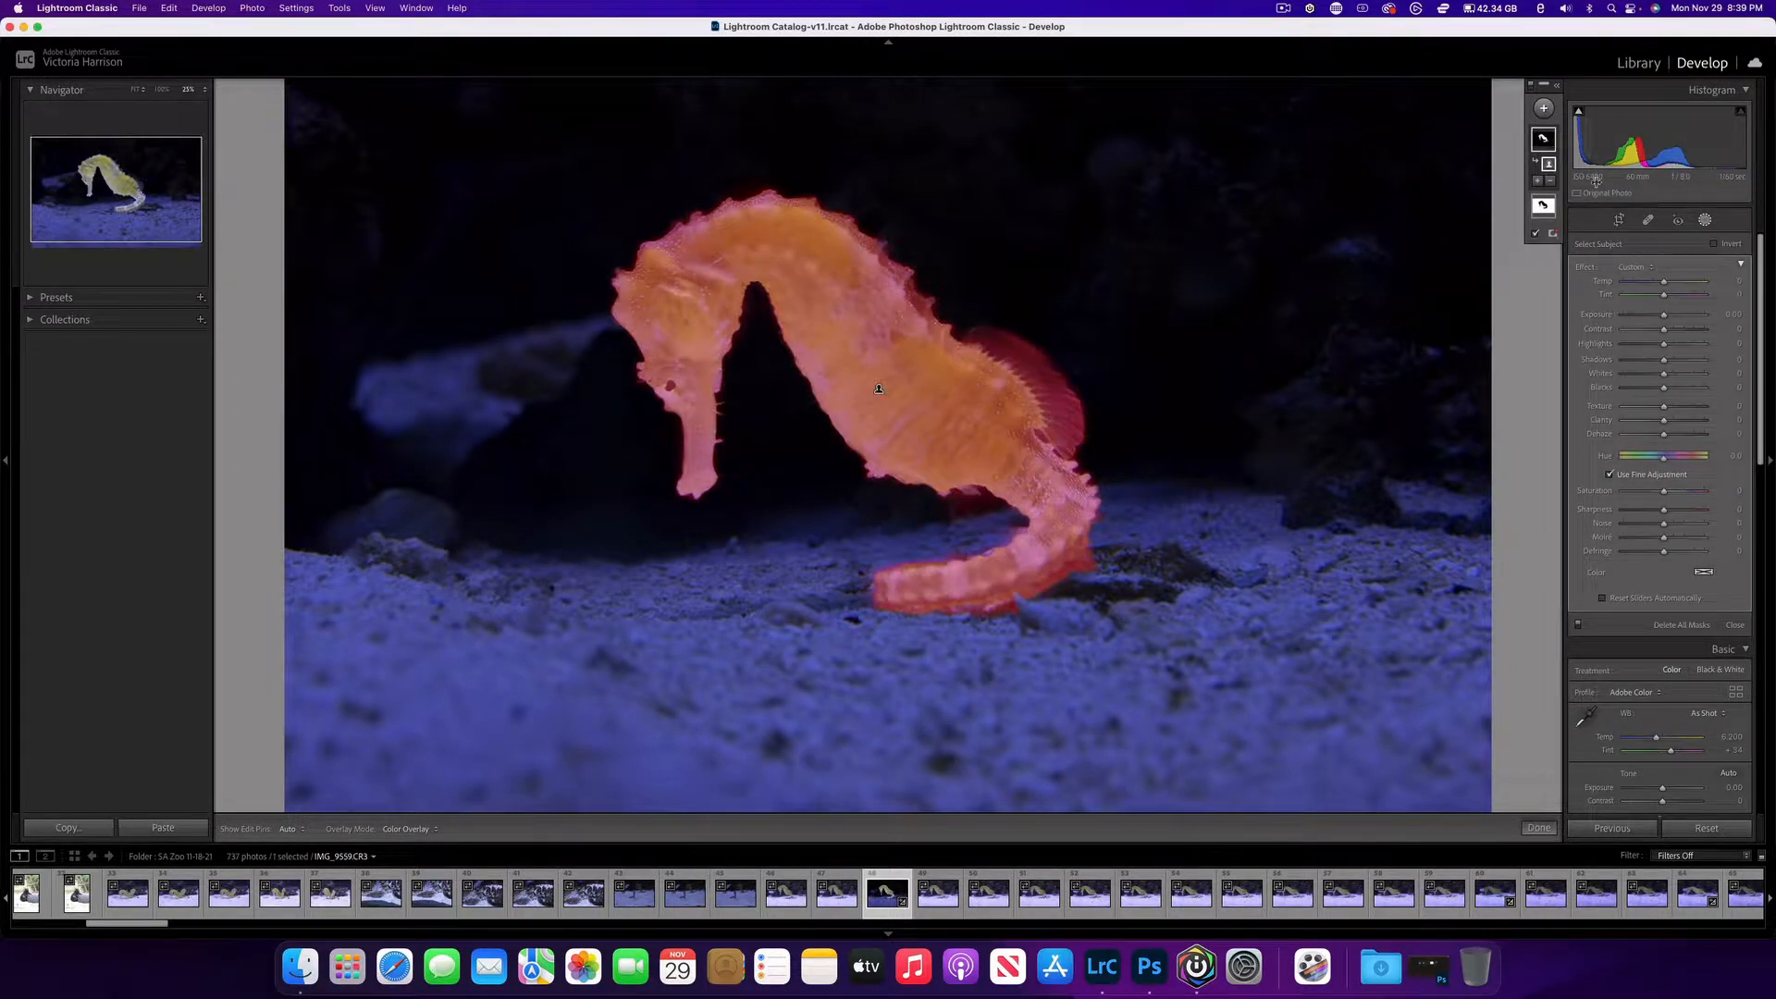
left_click_drag(1665, 316, 1656, 319)
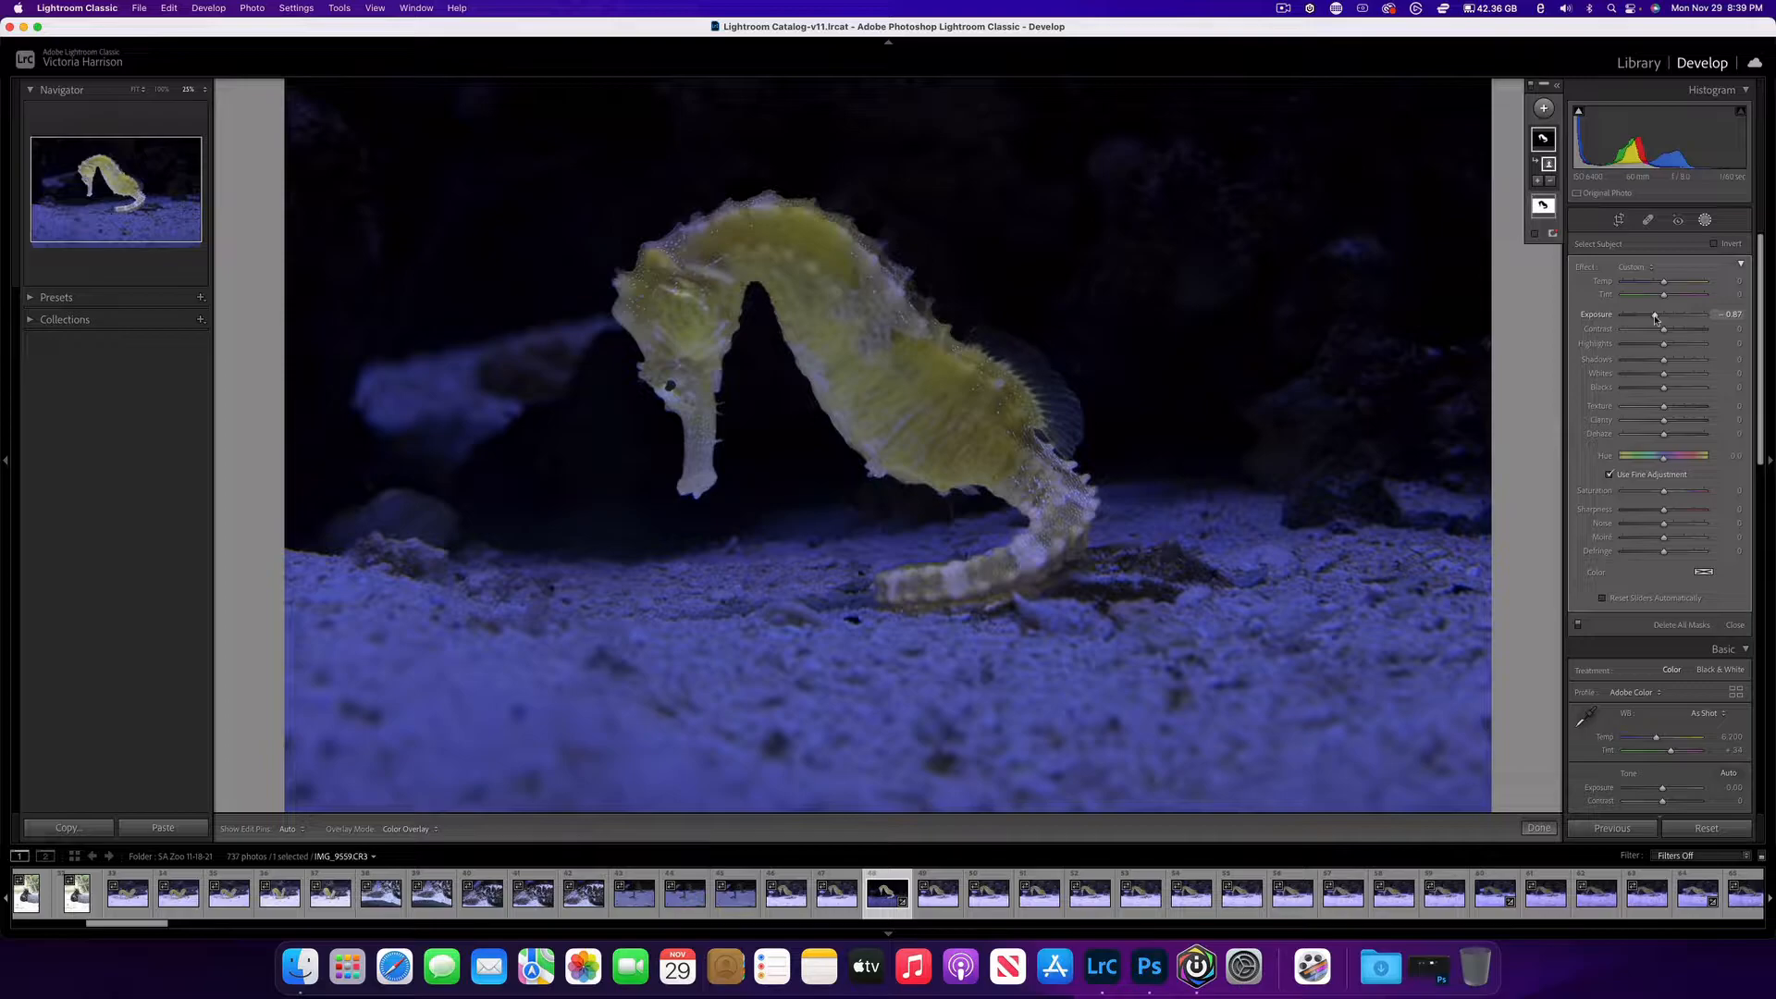
Rename the new seahorse mask to Seahorse
double_click(1545, 140)
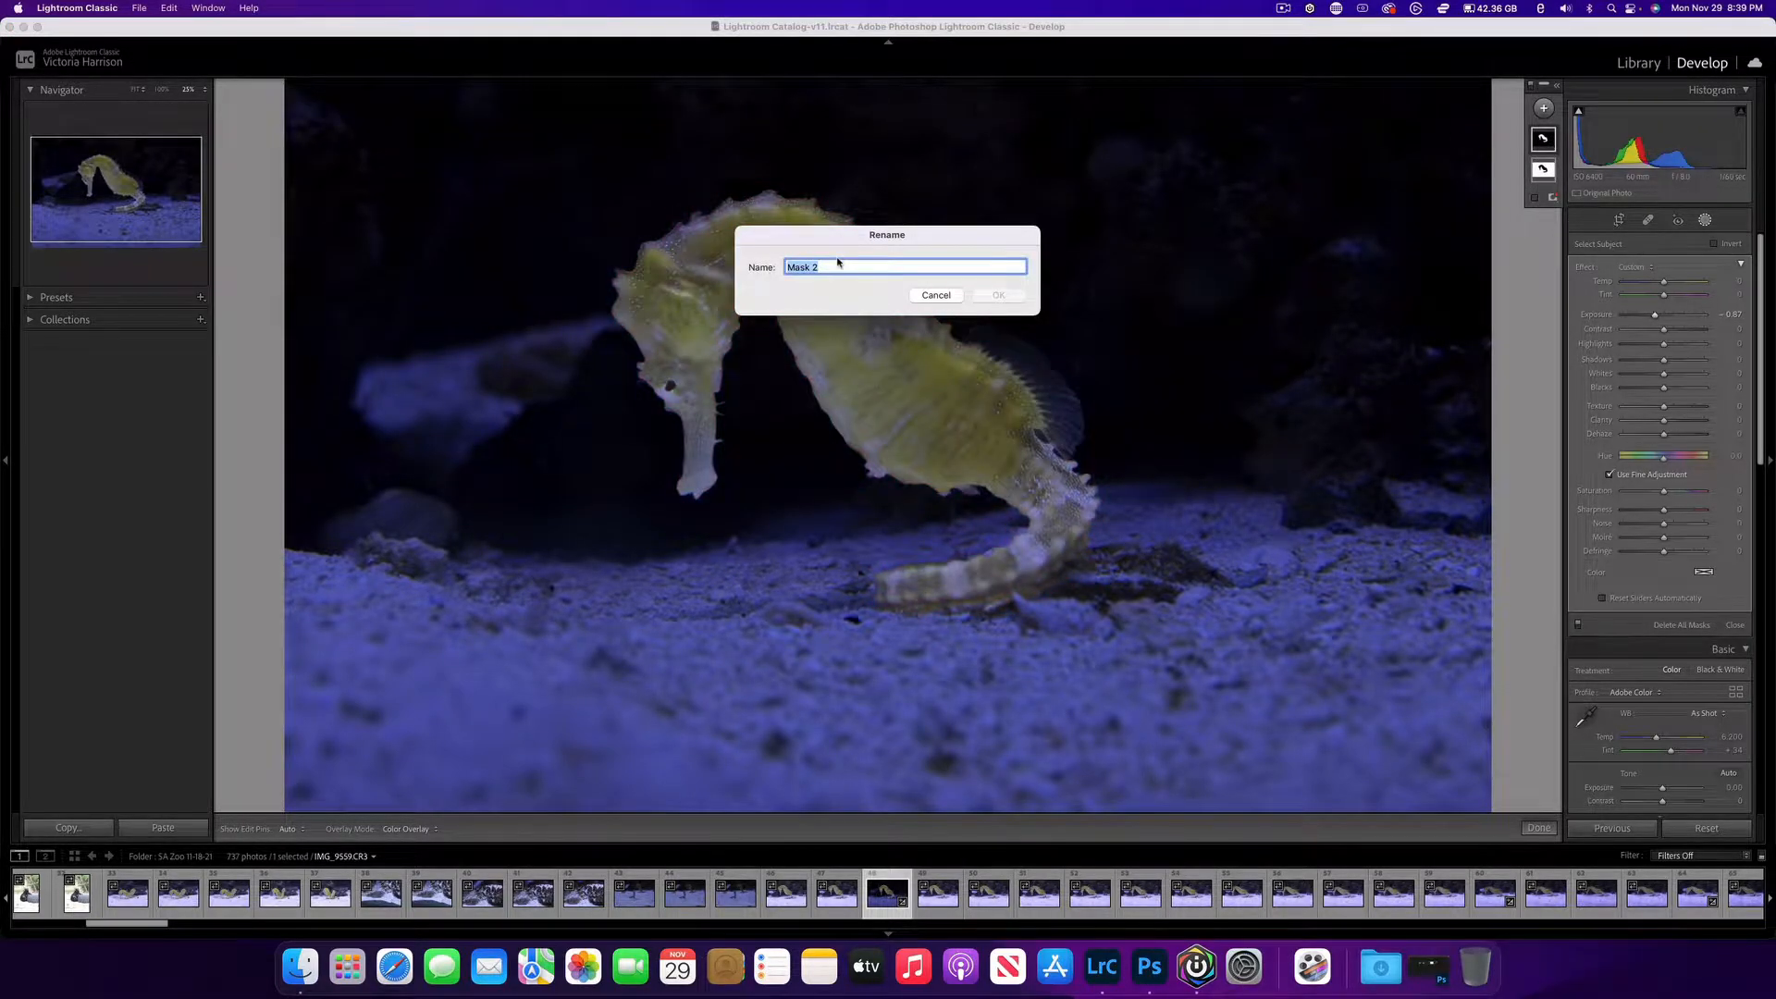
type("Seahorse")
left_click(978, 294)
Rename the inverted subject mask to Background
left_click(1548, 171)
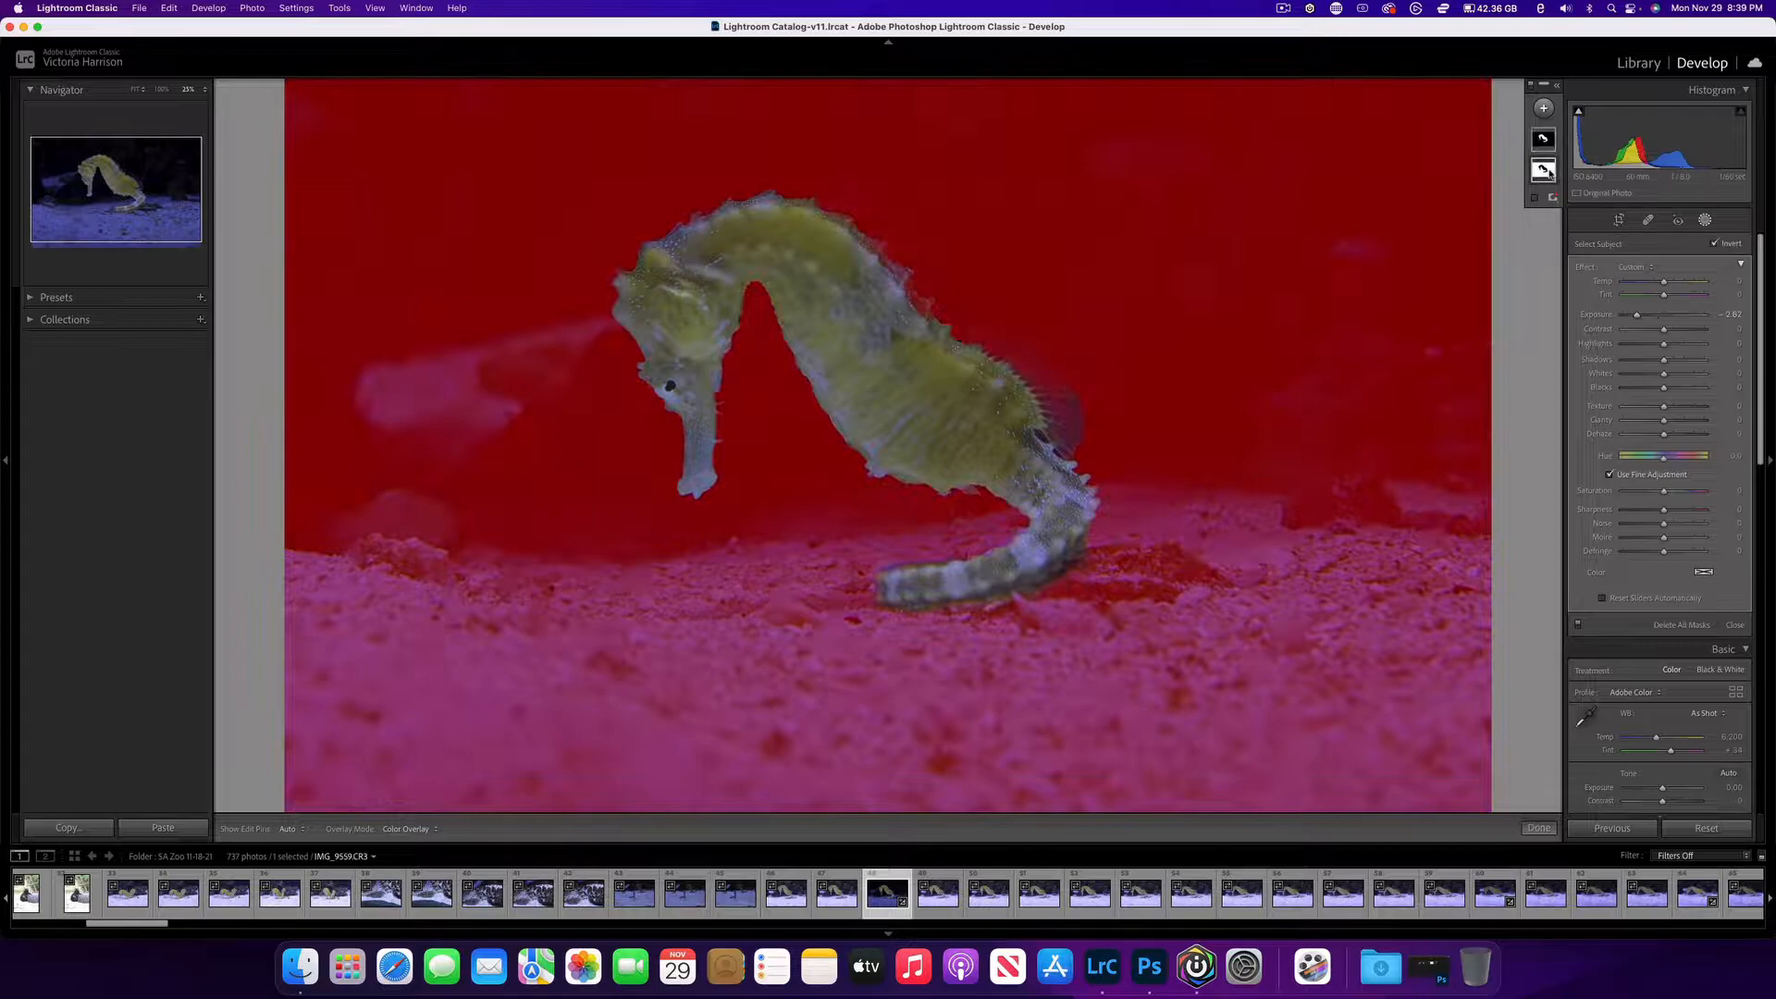
double_click(1549, 171)
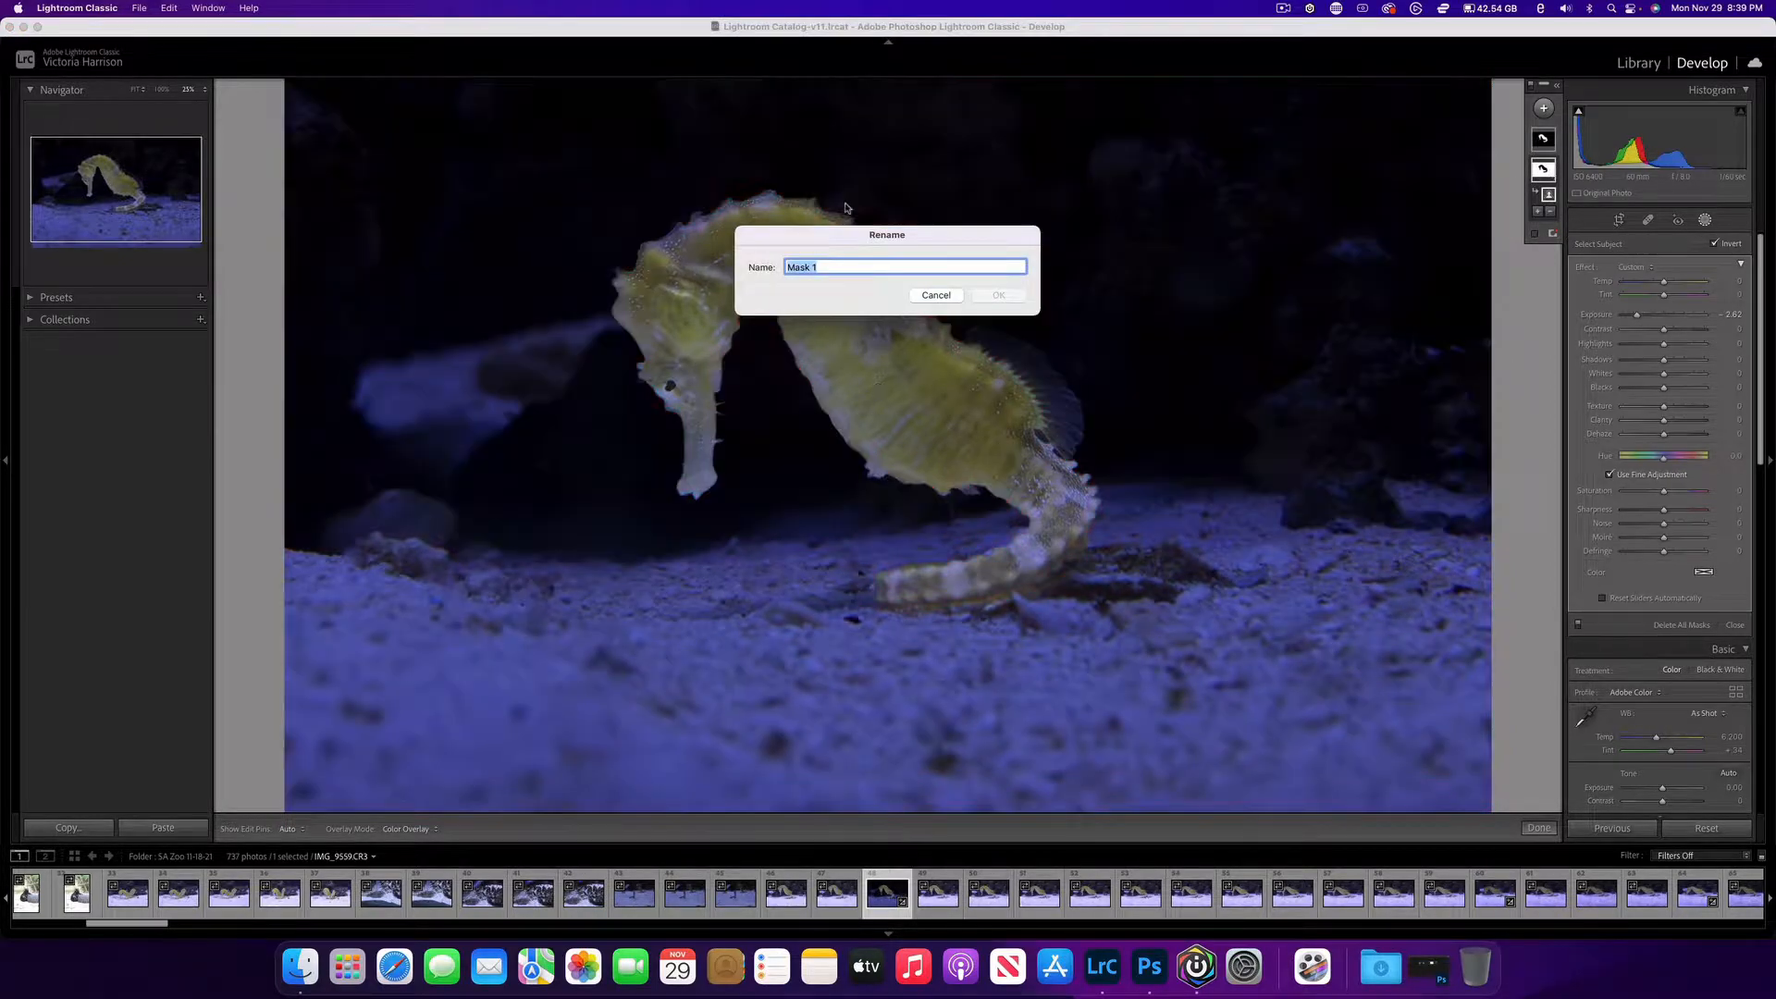
type("Backgrund")
key("BackSpace")
key("BackSpace")
type("ound")
left_click(1002, 296)
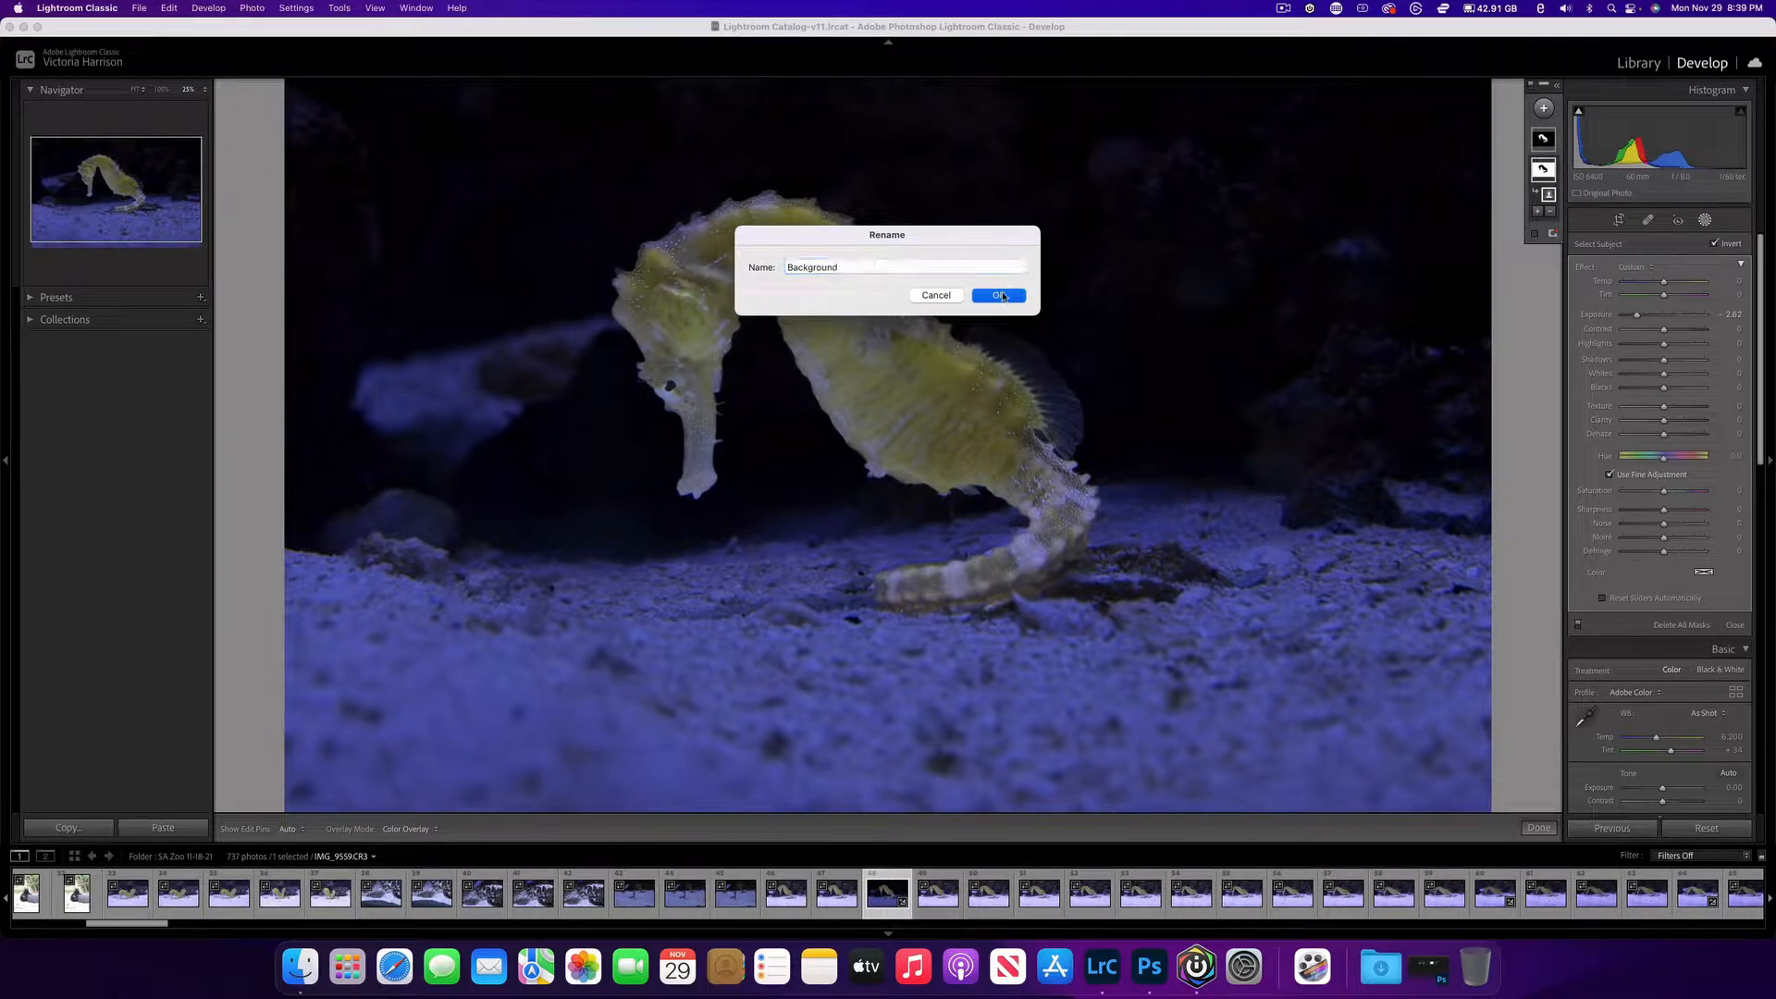
On the Seahorse mask, raise Contrast to about 23, Highlights to about 39, Shadows to about 22 and Blacks to 1
left_click(1543, 139)
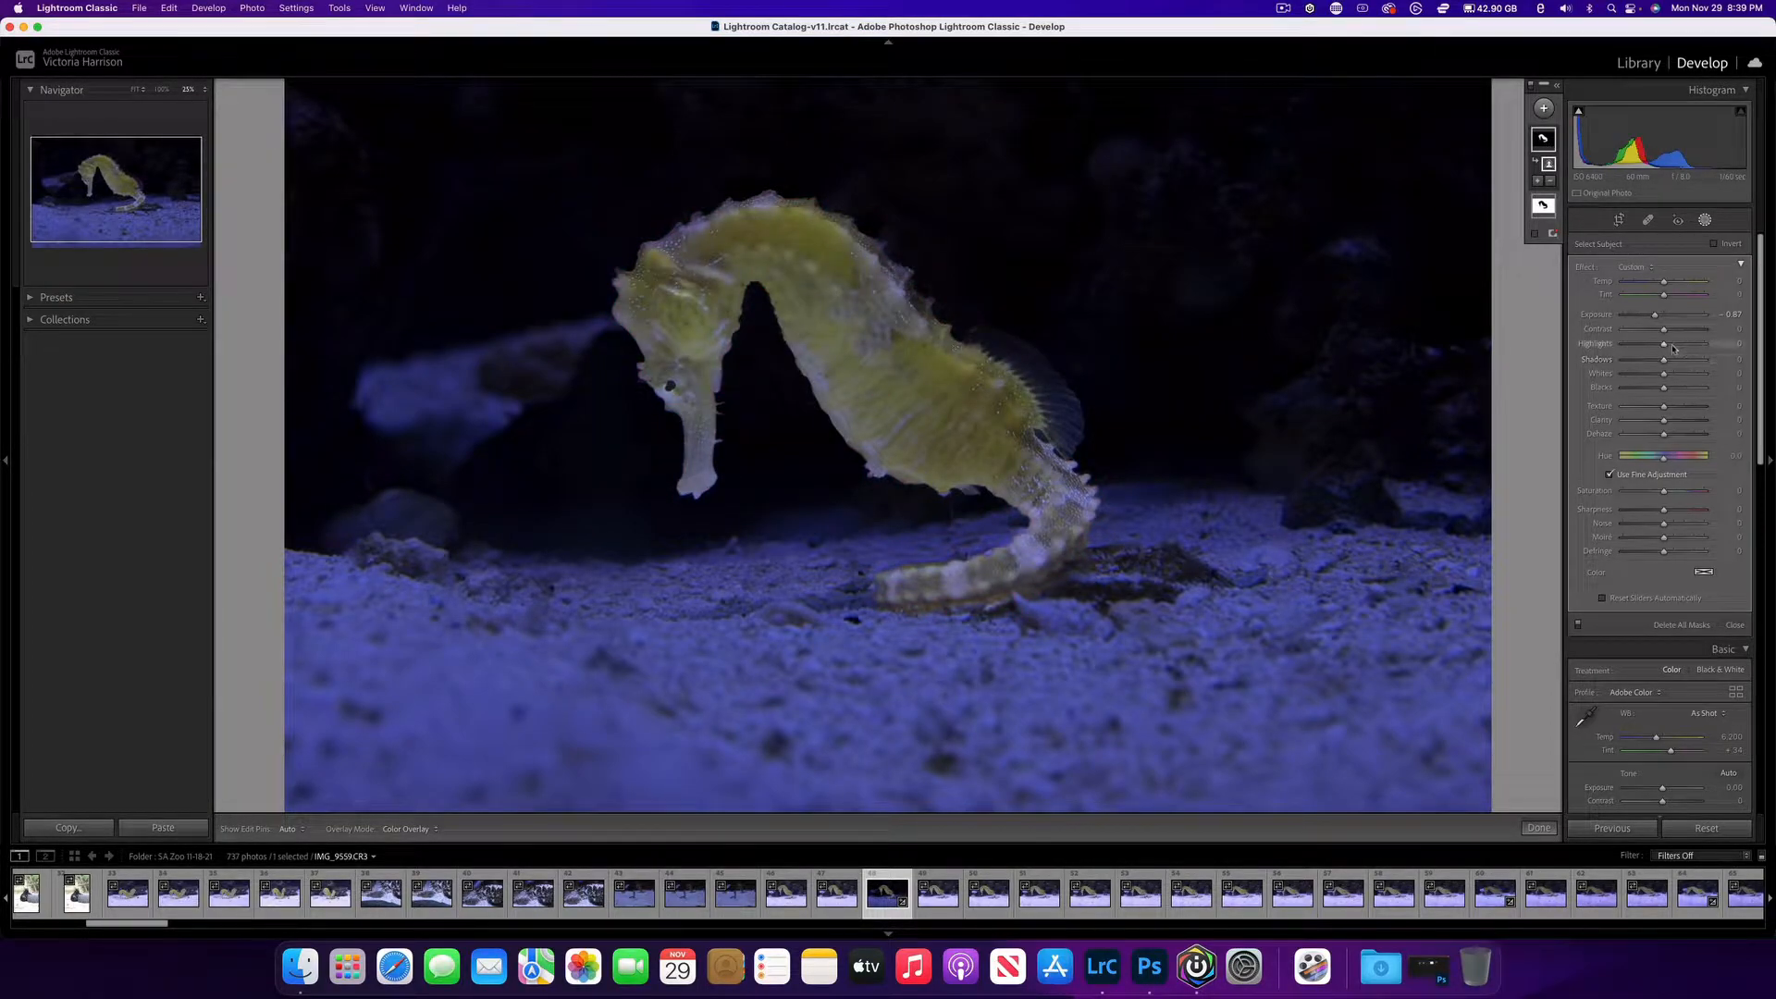
left_click_drag(1665, 336, 1681, 348)
left_click_drag(1663, 363, 1671, 369)
left_click_drag(1664, 392, 1665, 394)
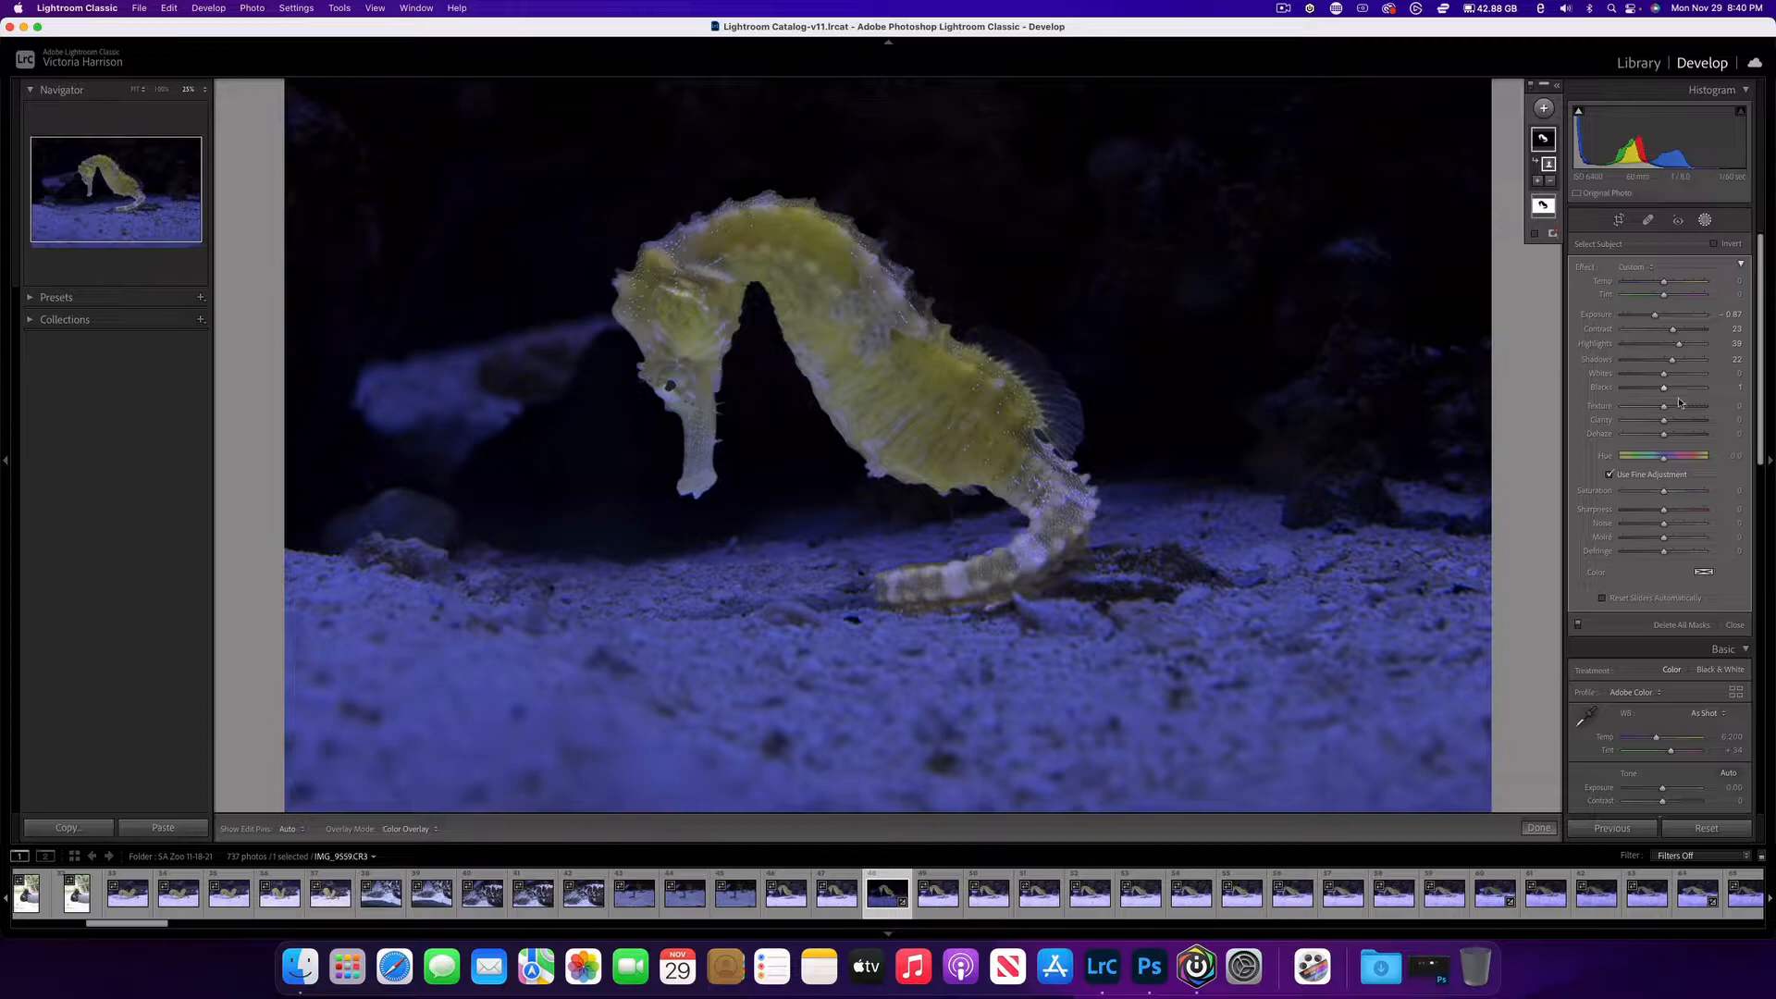
Set the Seahorse mask's Texture to about 33, Clarity to 10 and Dehaze to 5
left_click_drag(1667, 412, 1709, 416)
left_click_drag(1709, 415, 1679, 414)
left_click_drag(1663, 424, 1669, 423)
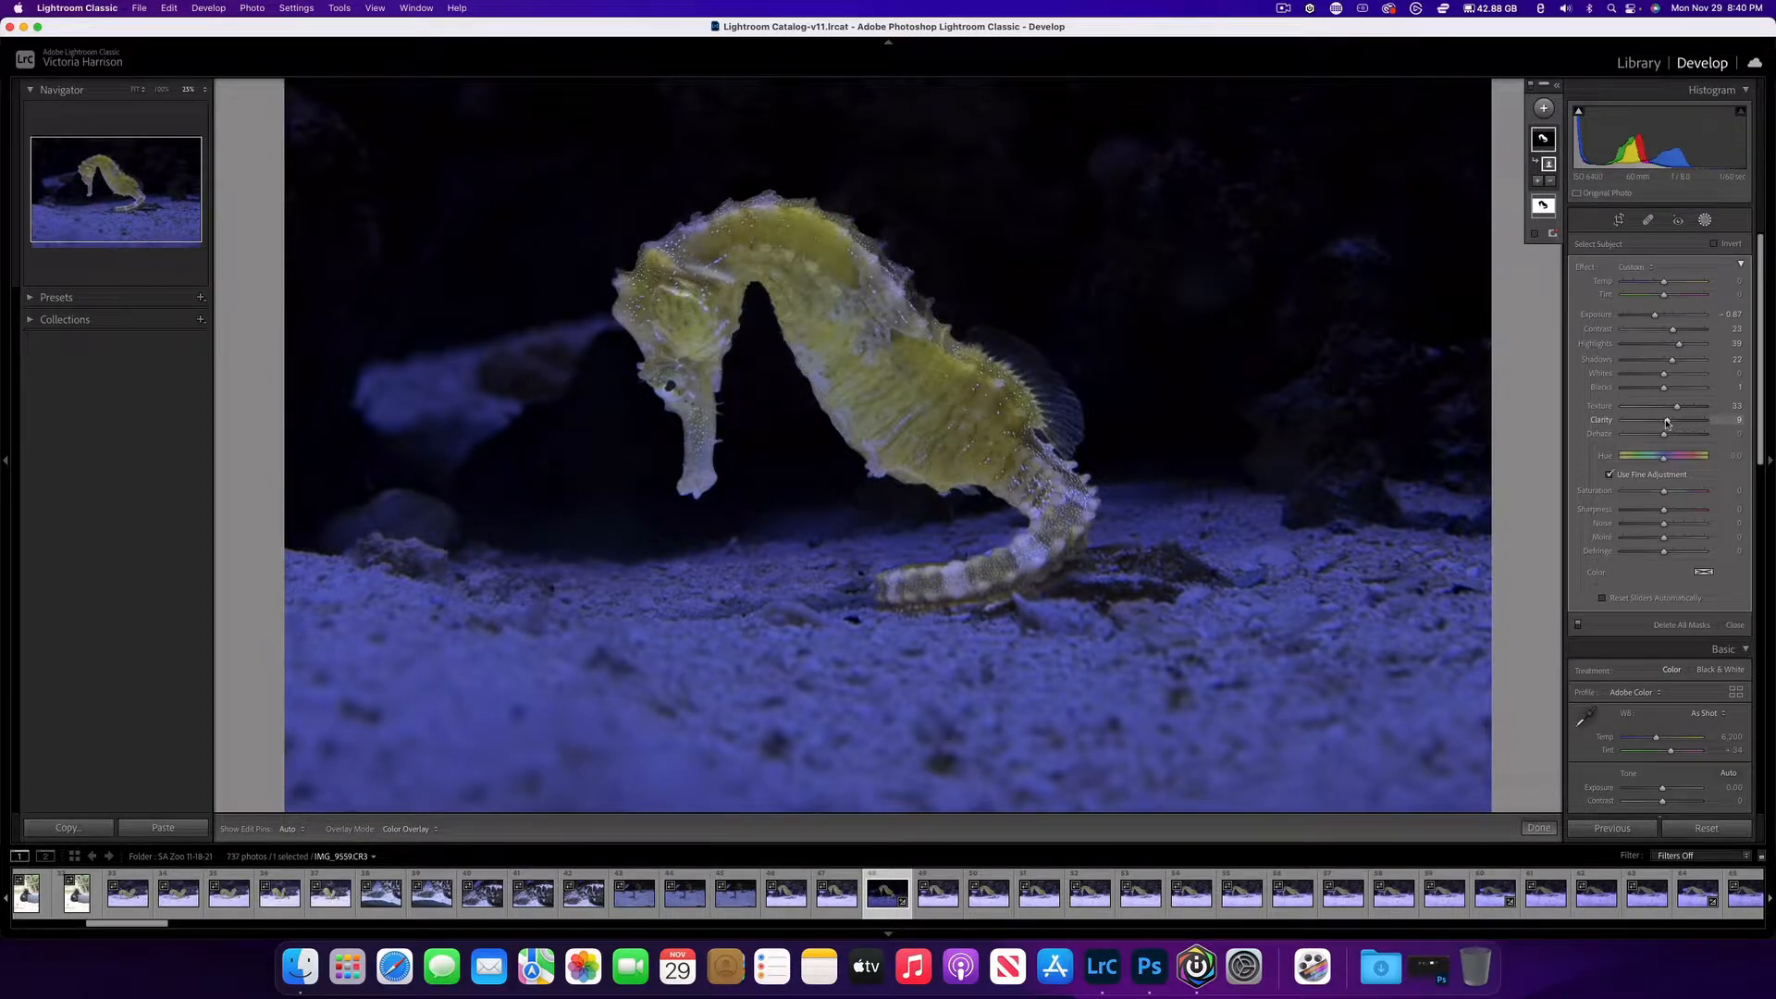
left_click(1738, 421)
type("10")
left_click(1738, 434)
Enable profile corrections and chromatic aberration removal in the photo's lens corrections
scroll(1635, 702, "down", 10)
scroll(1635, 702, "down", 2)
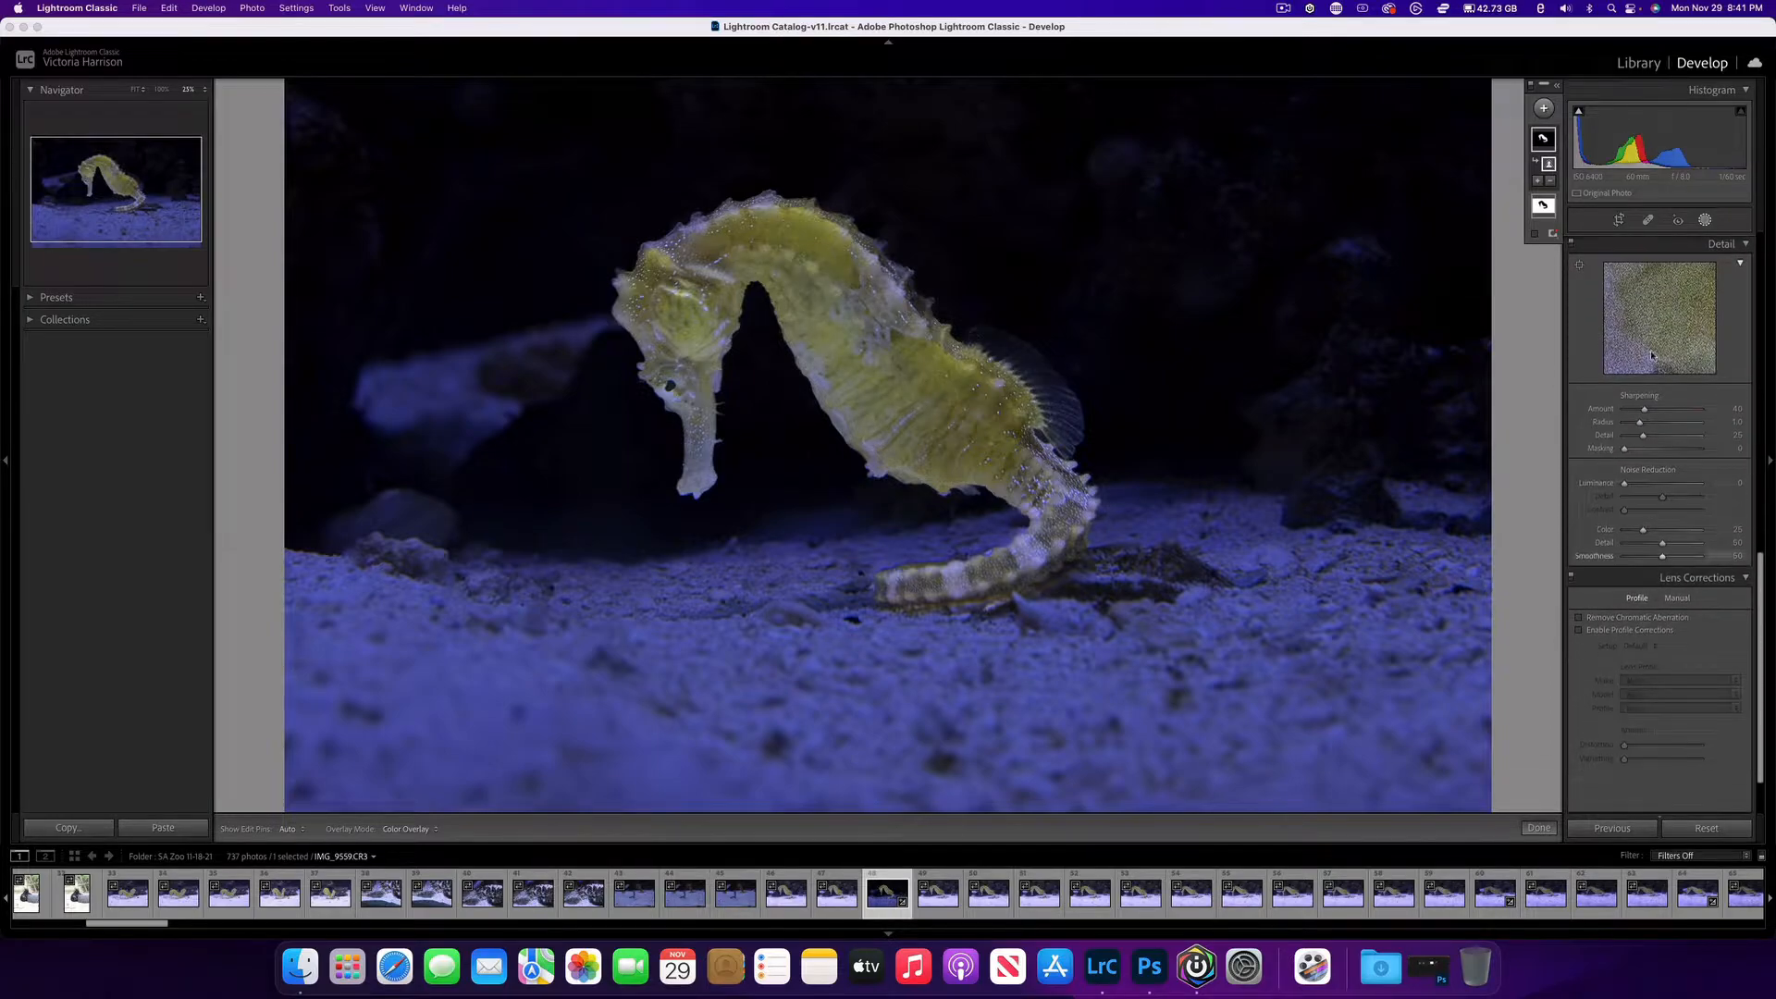
left_click(1580, 630)
left_click(1580, 617)
scroll(1624, 603, "up", 12)
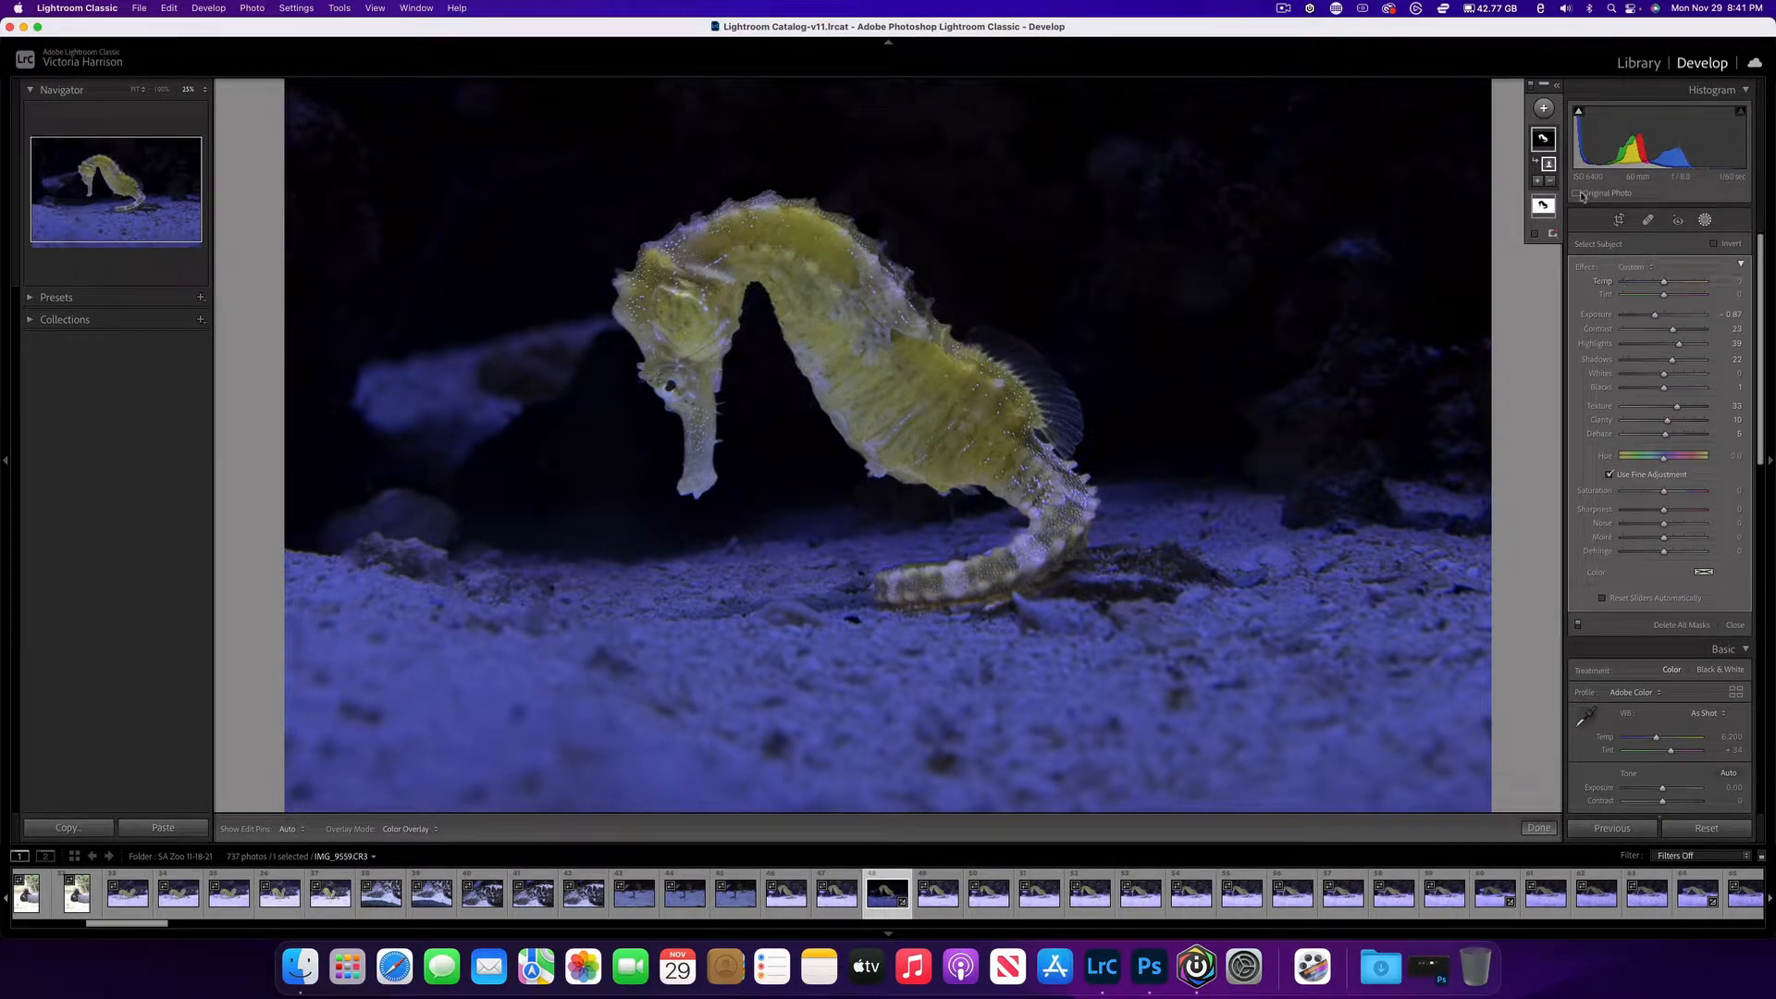
On the Background mask, raise Contrast to about 40, lower Highlights to about -30 and Shadows to about -26, and raise Blacks slightly
left_click(1545, 202)
mouse_move(1548, 199)
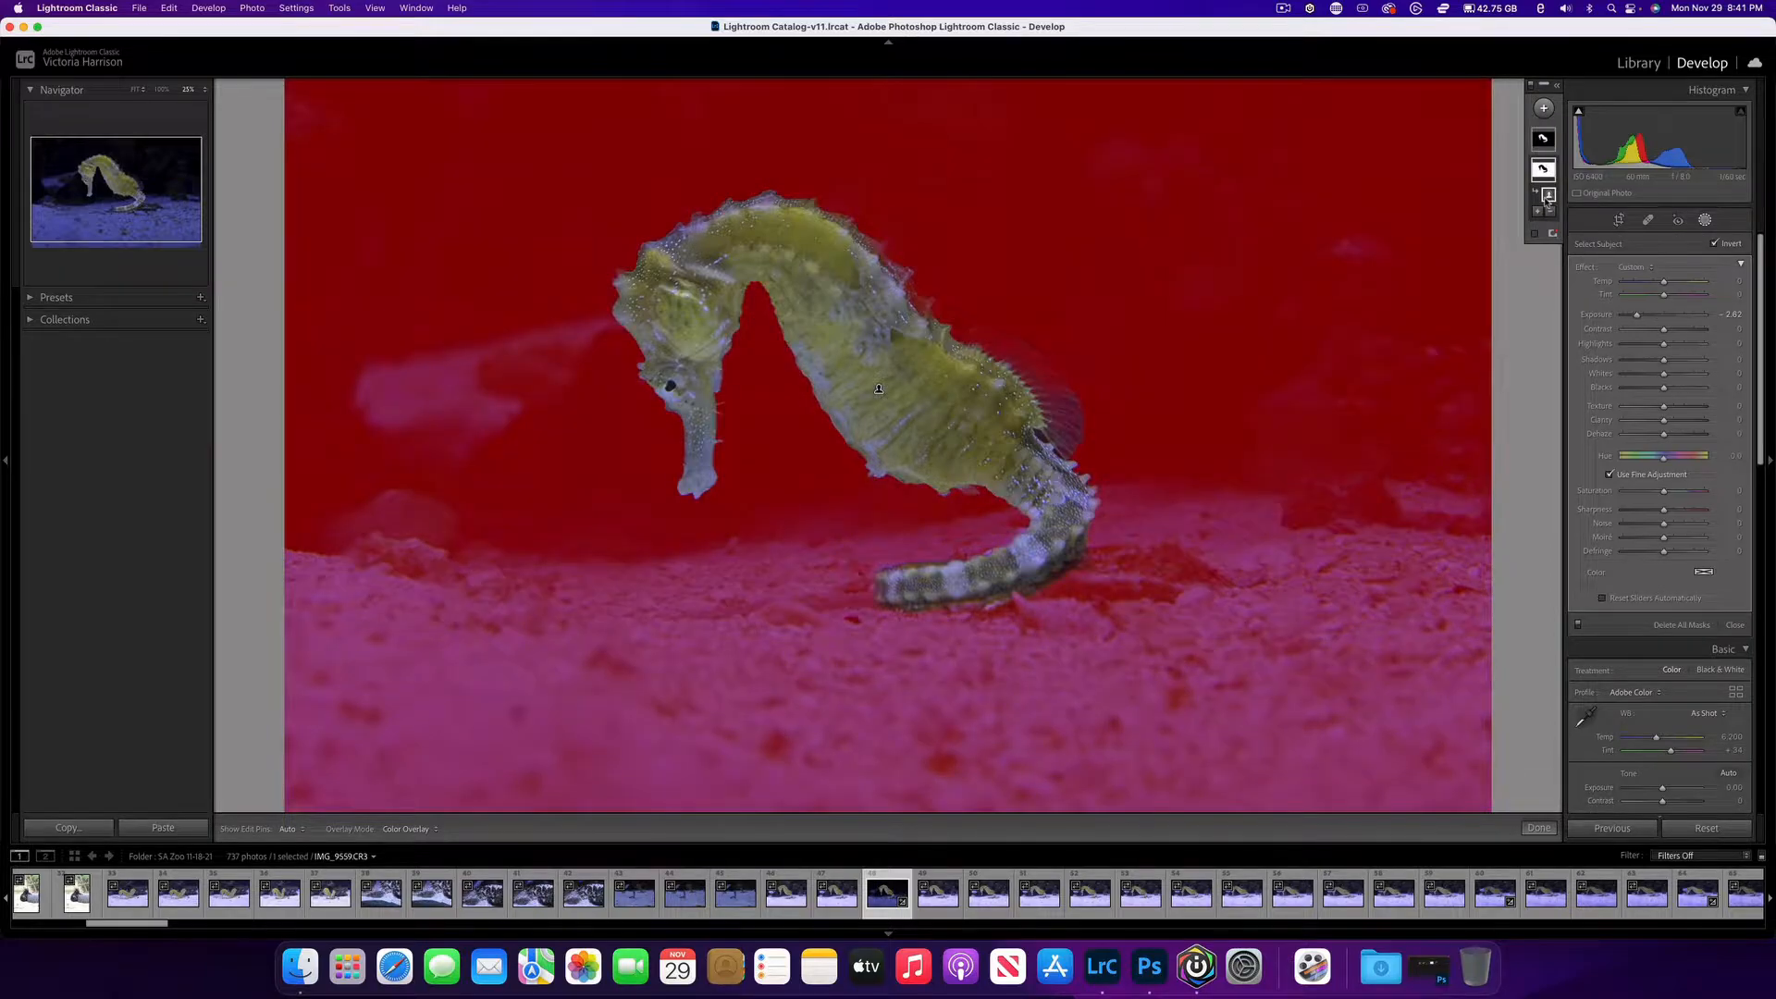
mouse_move(1663, 329)
left_mouse_down()
mouse_move(1710, 338)
mouse_move(1681, 333)
left_mouse_up()
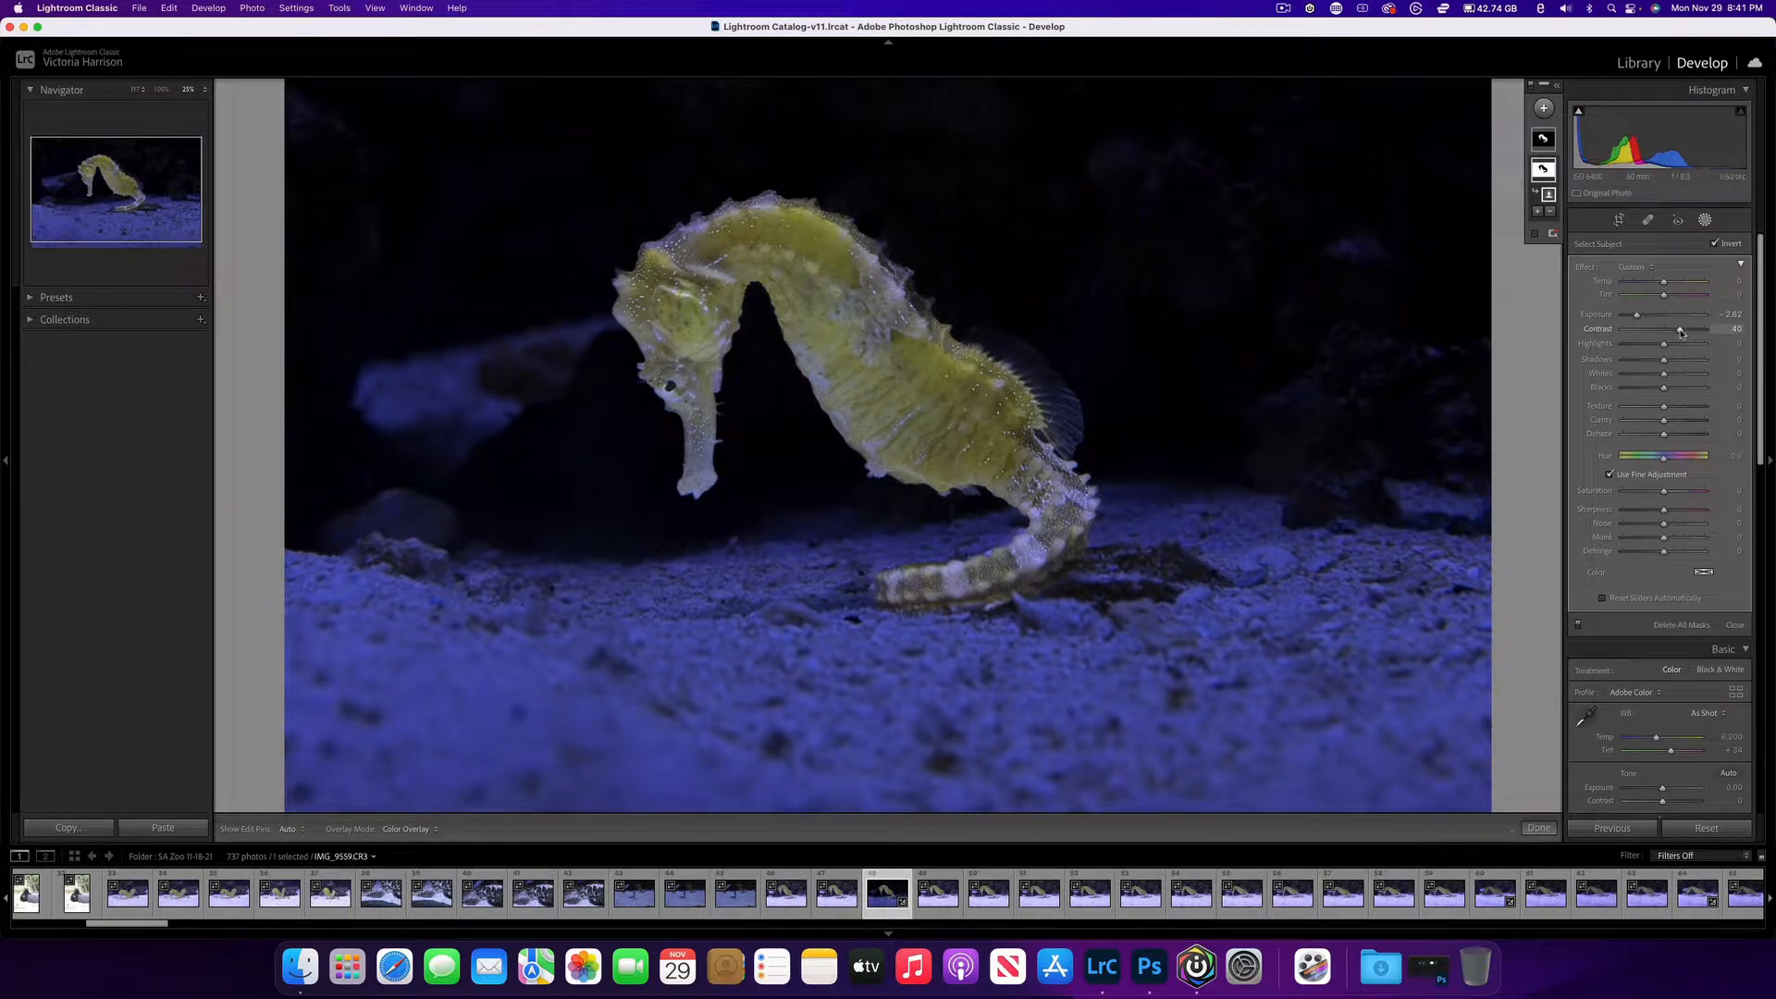
mouse_move(1664, 344)
left_mouse_down()
mouse_move(1612, 346)
mouse_move(1655, 349)
mouse_move(1610, 365)
mouse_move(1652, 369)
left_mouse_up()
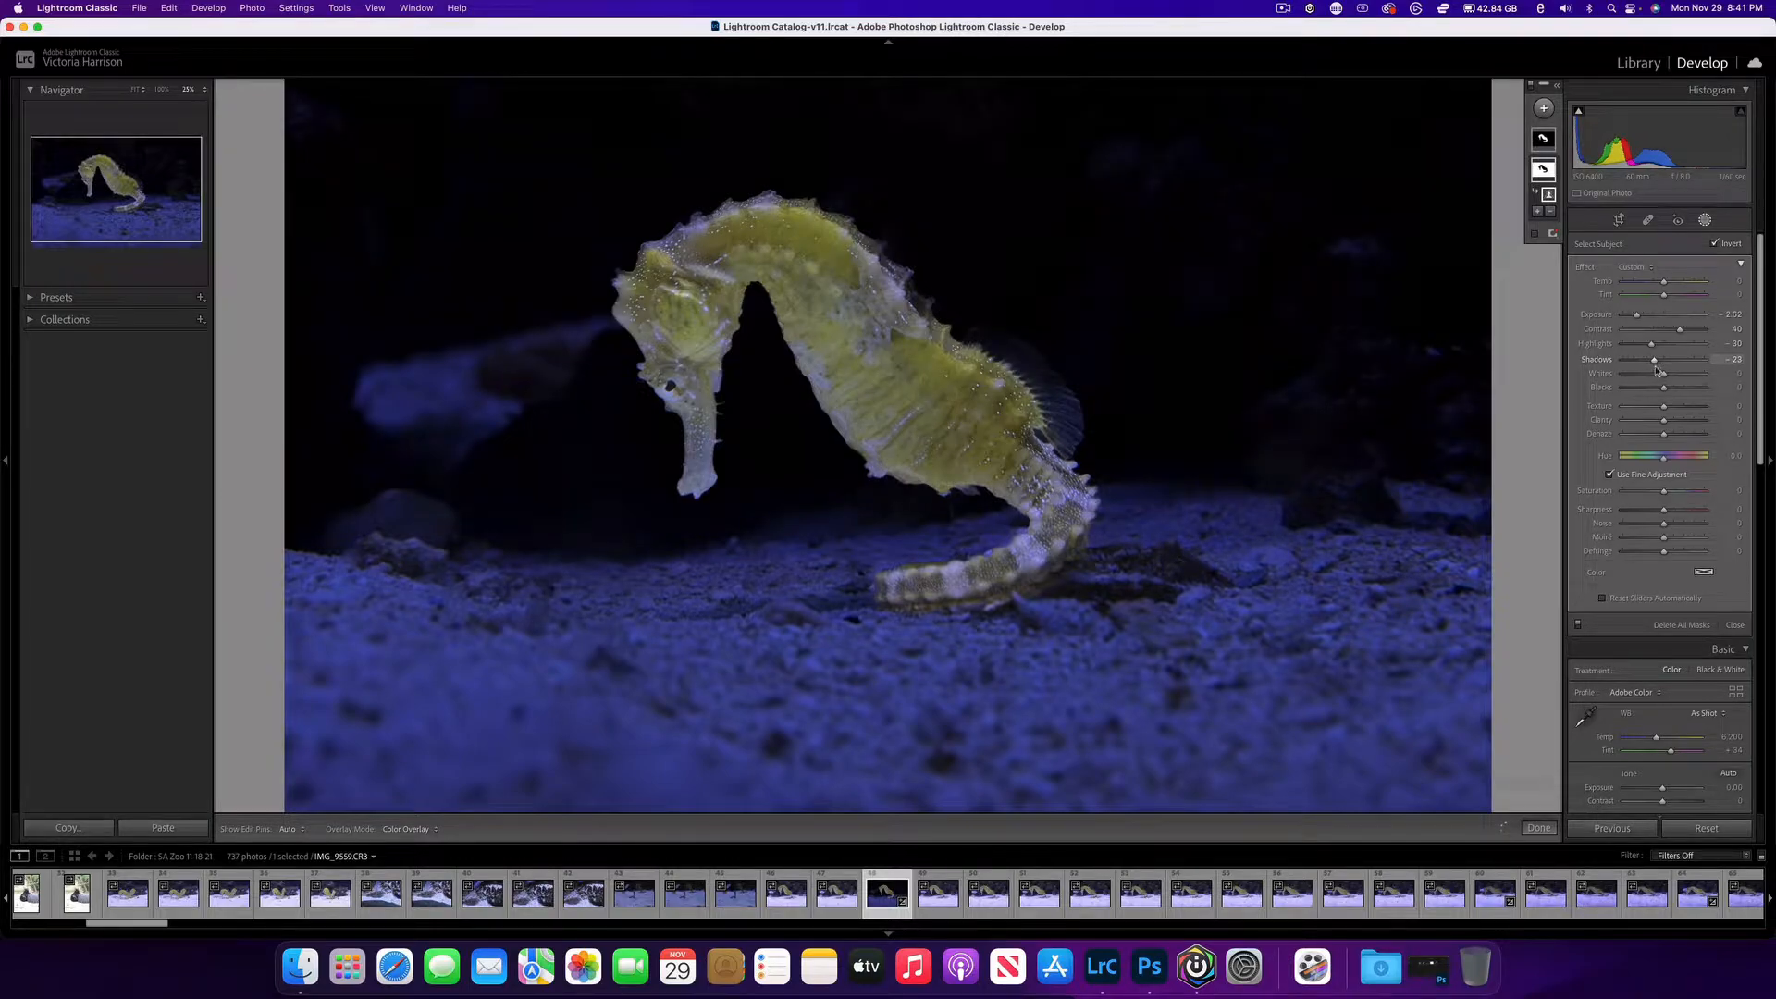
mouse_move(1656, 370)
left_mouse_down()
mouse_move(1606, 393)
mouse_move(1667, 397)
left_mouse_up()
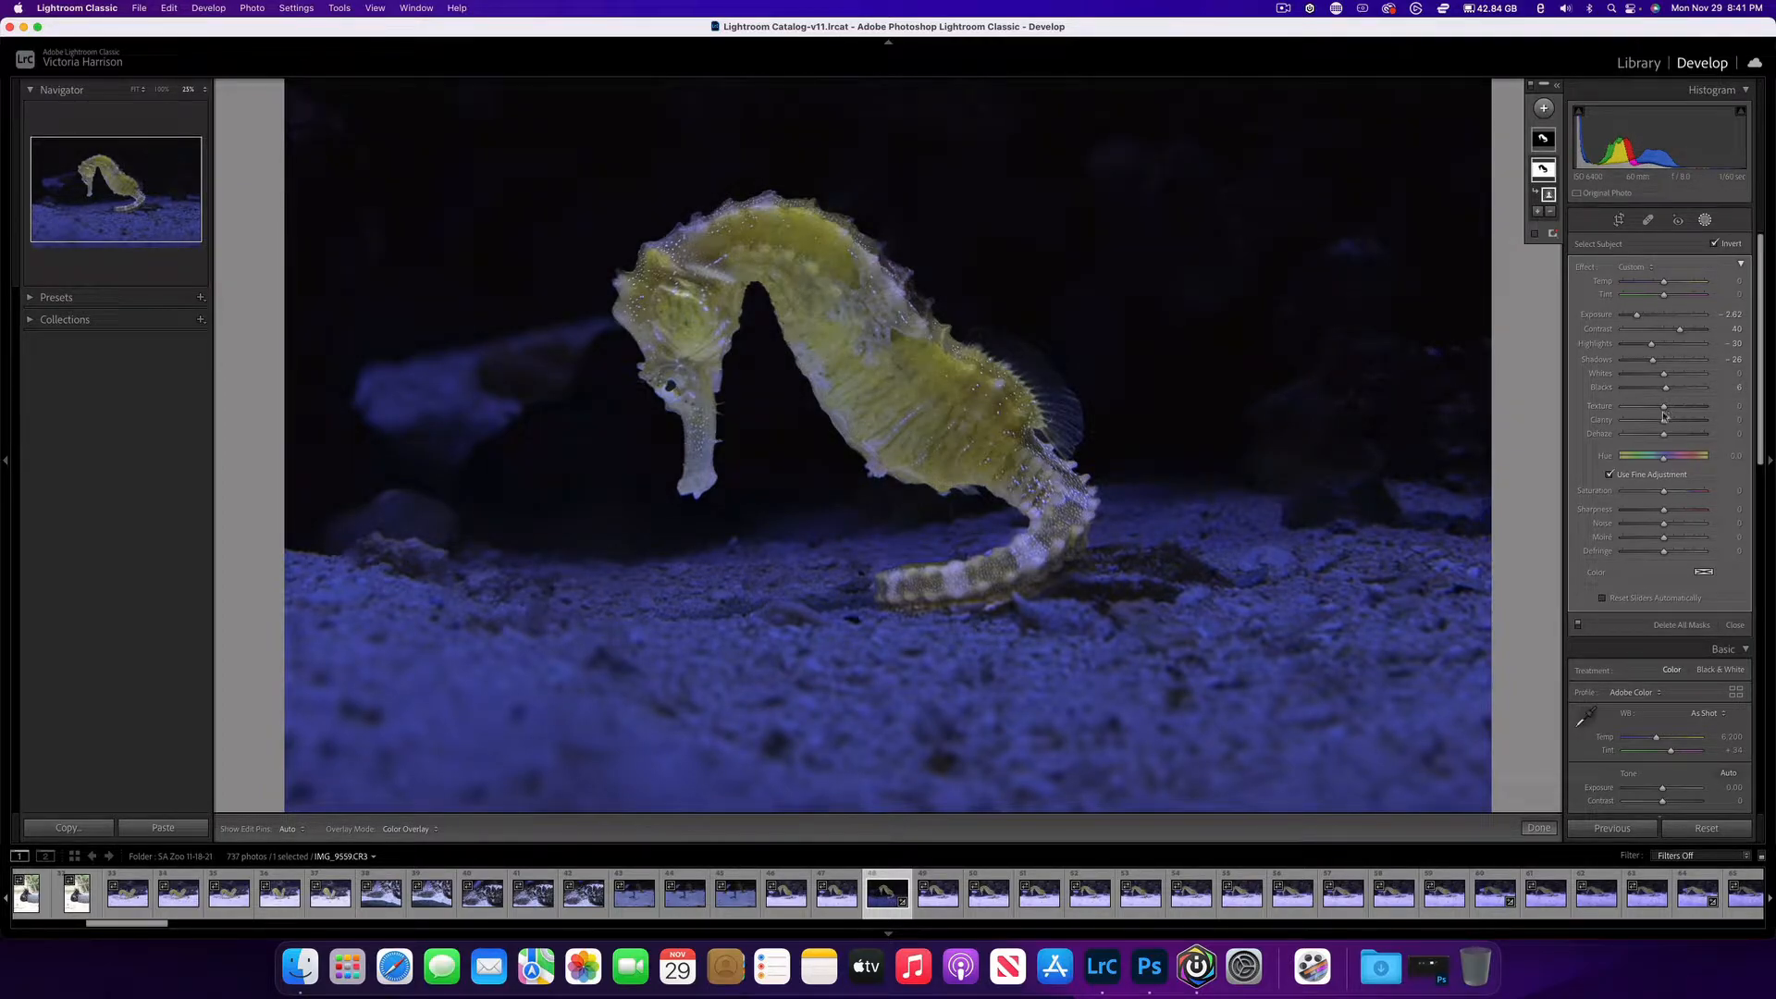
Adjust the Background mask's presence settings, with Clarity at 10 and Dehaze at 5
left_click(1735, 407)
key("Return")
left_click(1736, 422)
type("10")
left_click(1738, 432)
type("5")
Increase the Noise reduction on the Background mask
left_click(1738, 523)
left_click_drag(1665, 527, 1677, 532)
left_click_drag(1678, 531, 1684, 532)
Set the Seahorse mask's Noise reduction to 35
left_click(1541, 139)
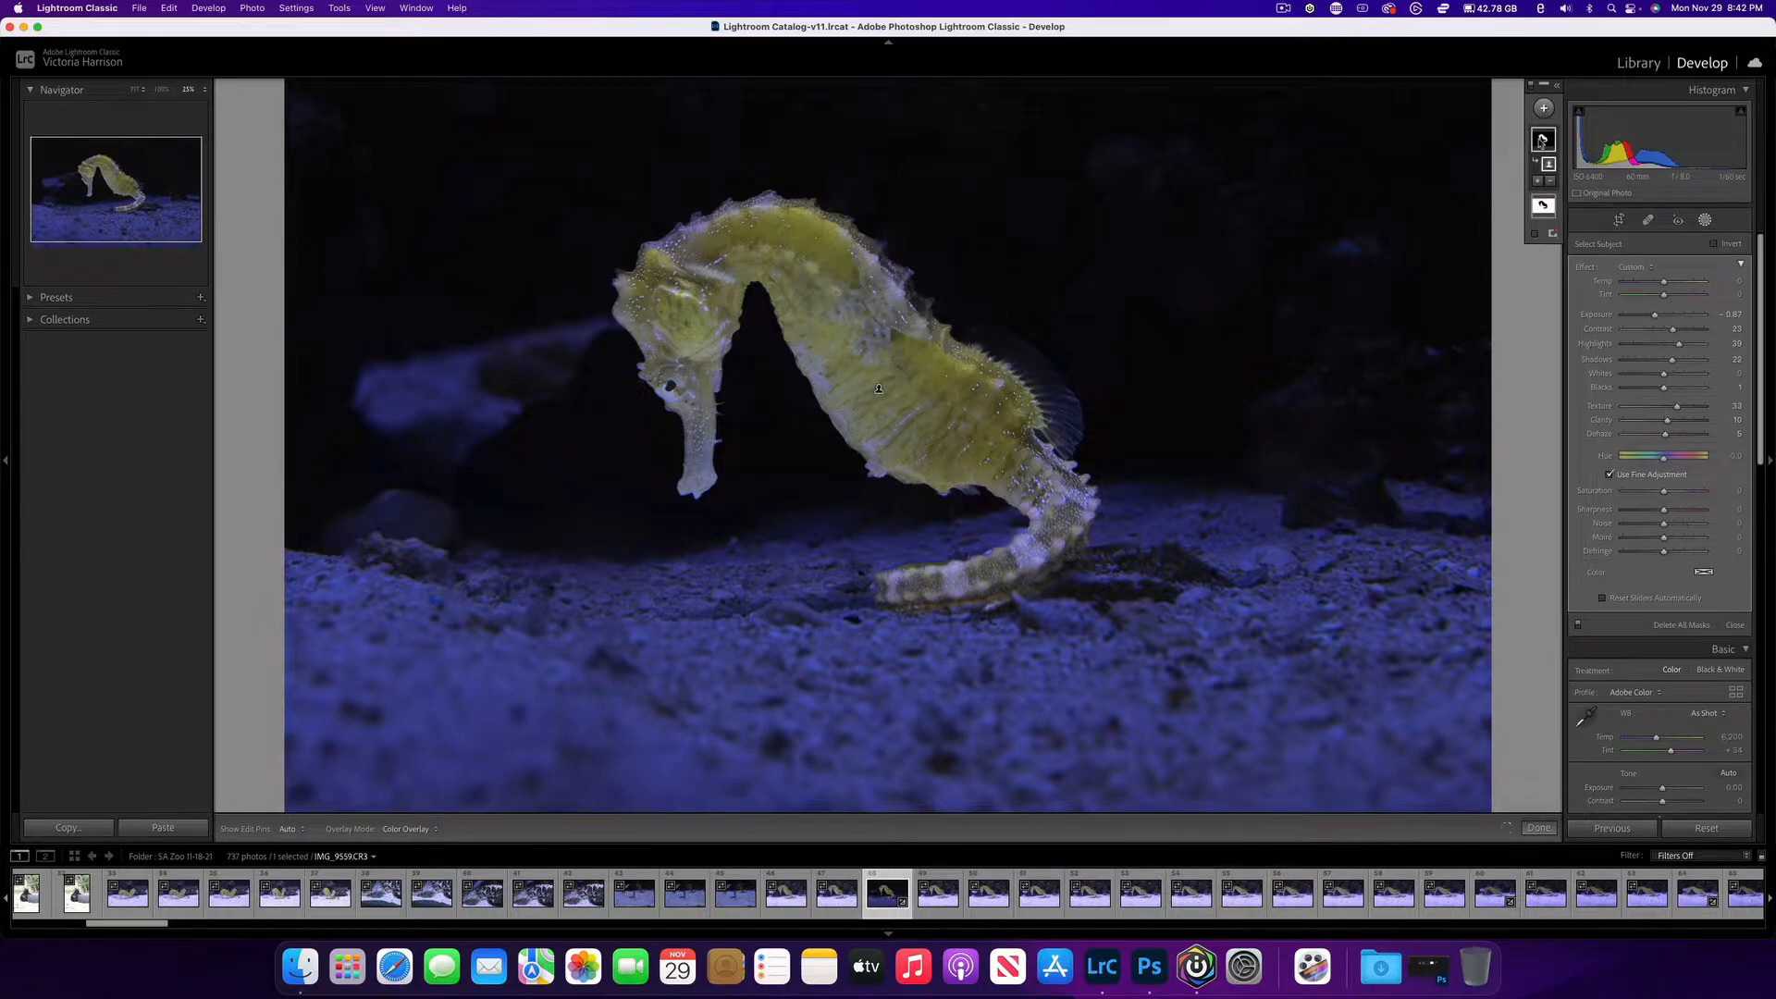
left_click(1734, 523)
scroll(1589, 518, "down", 5)
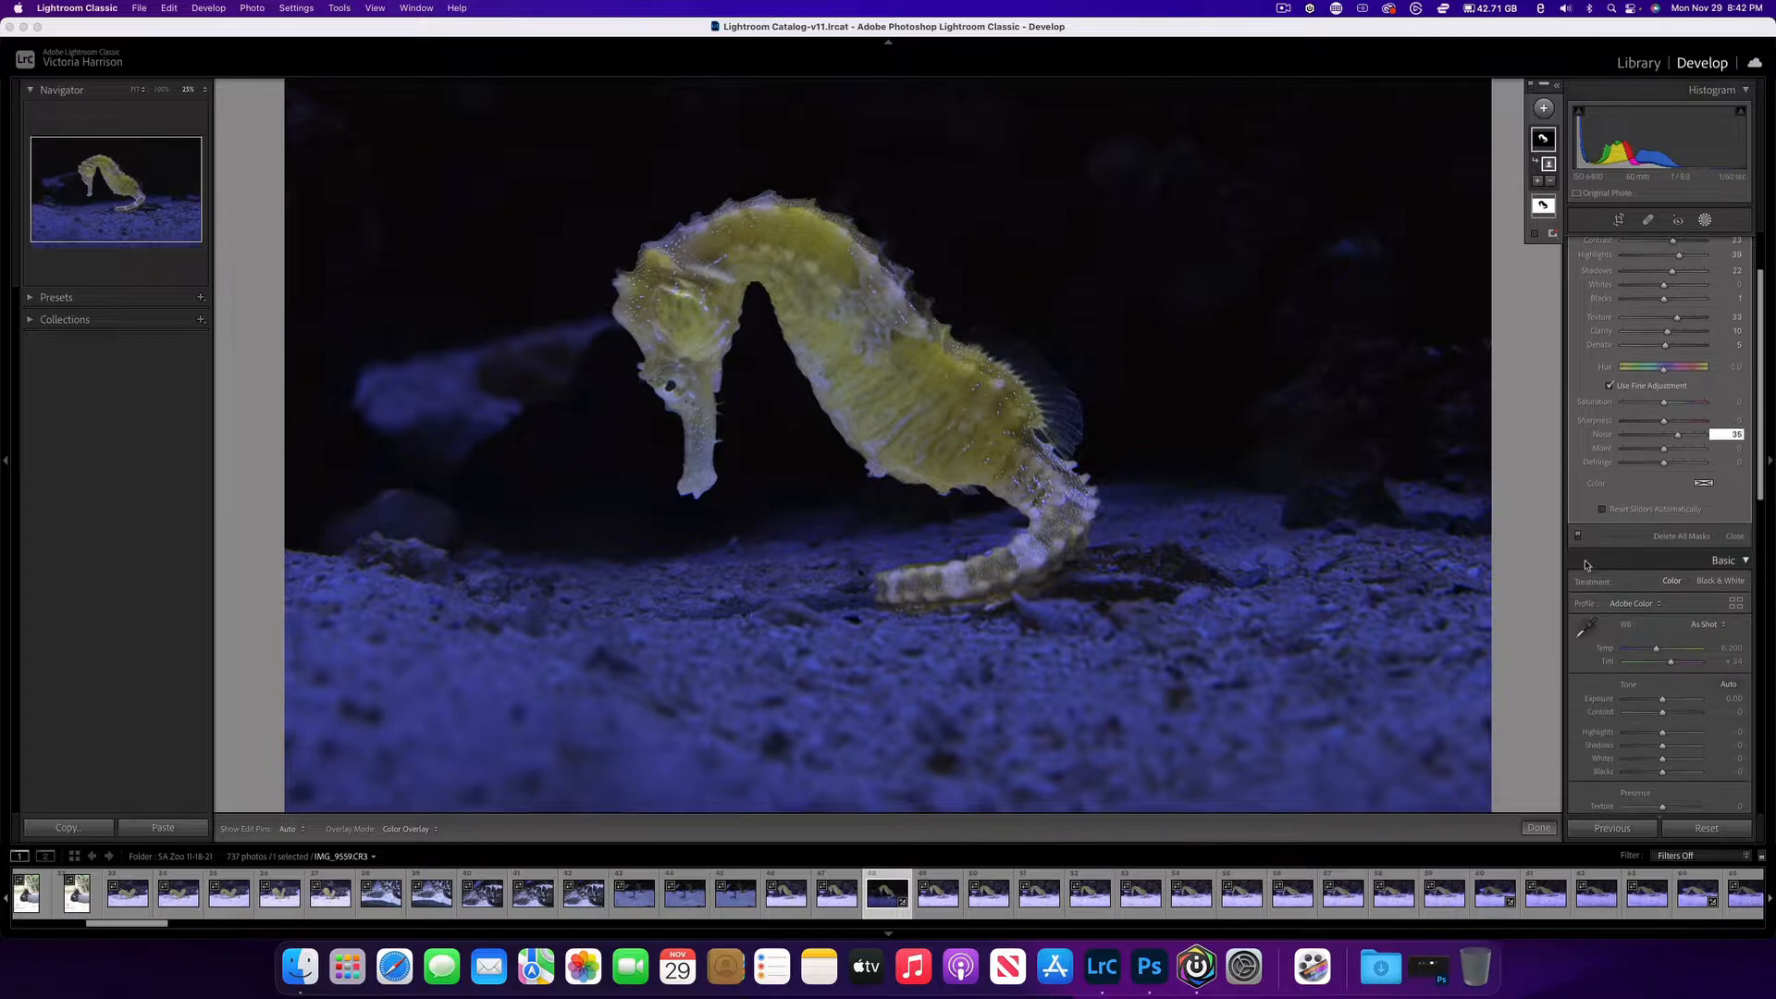
scroll(1586, 564, "up", 5)
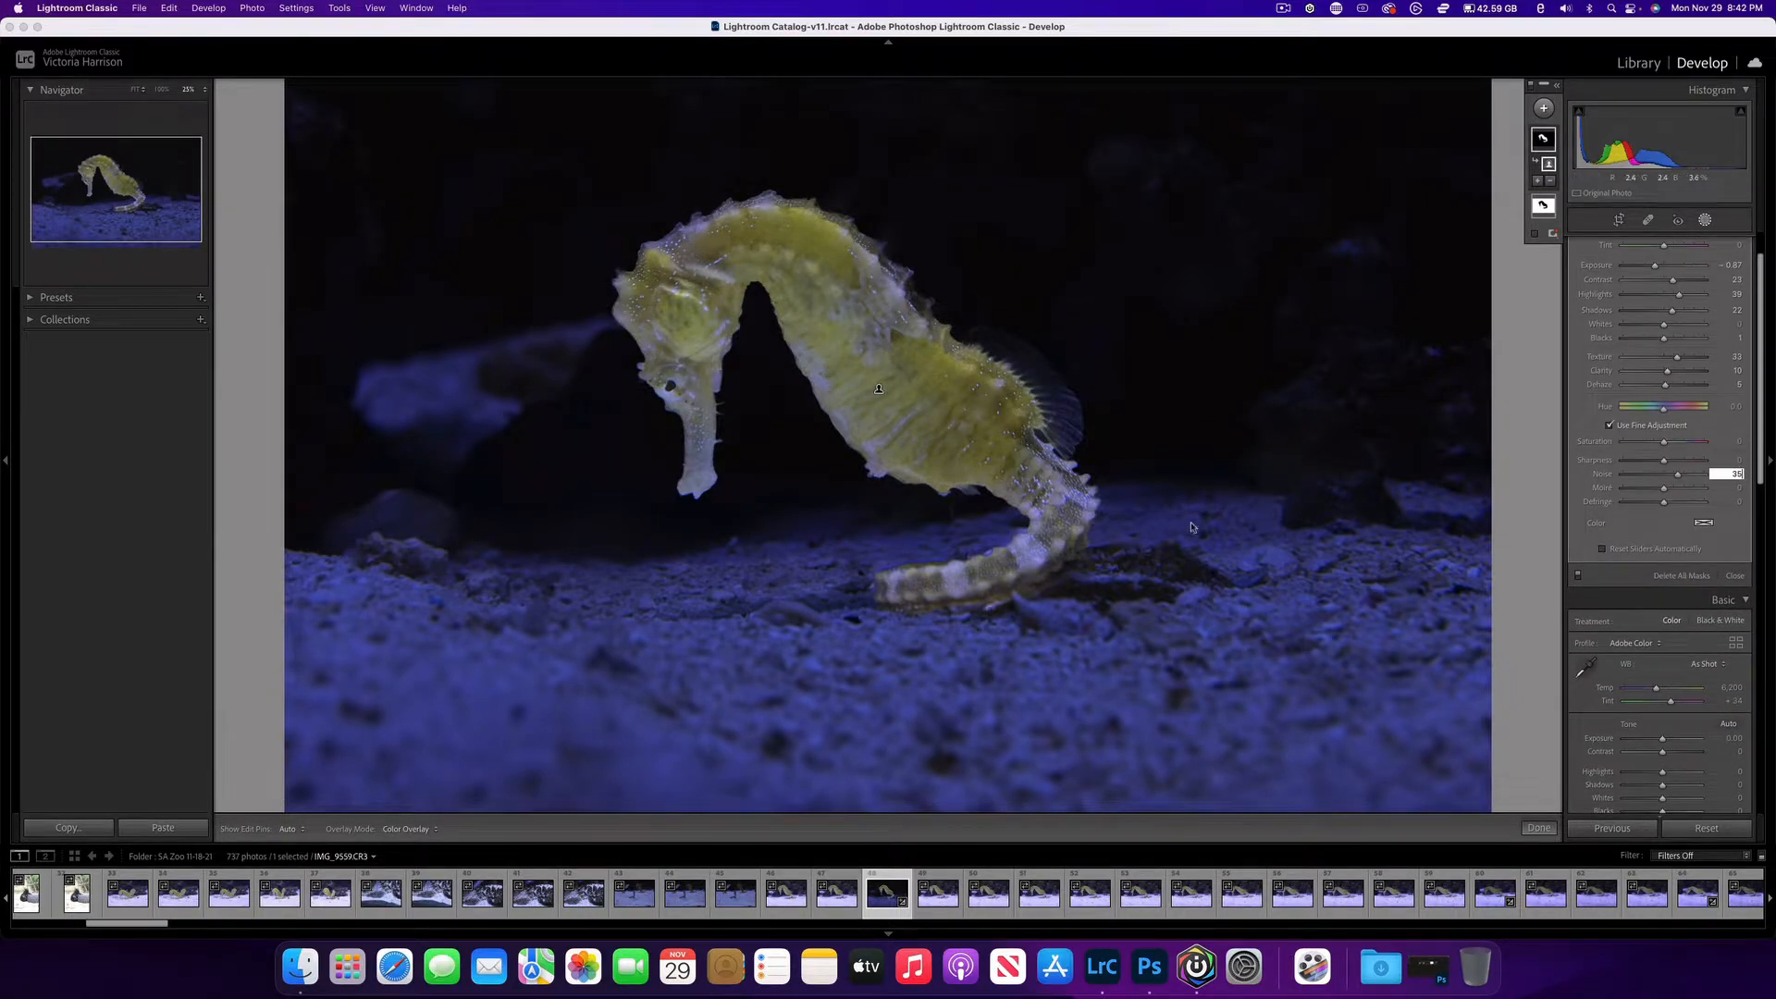
Try the Tungsten, Fluorescent and Daylight white balance presets on the whole photo
scroll(1670, 667, "down", 1)
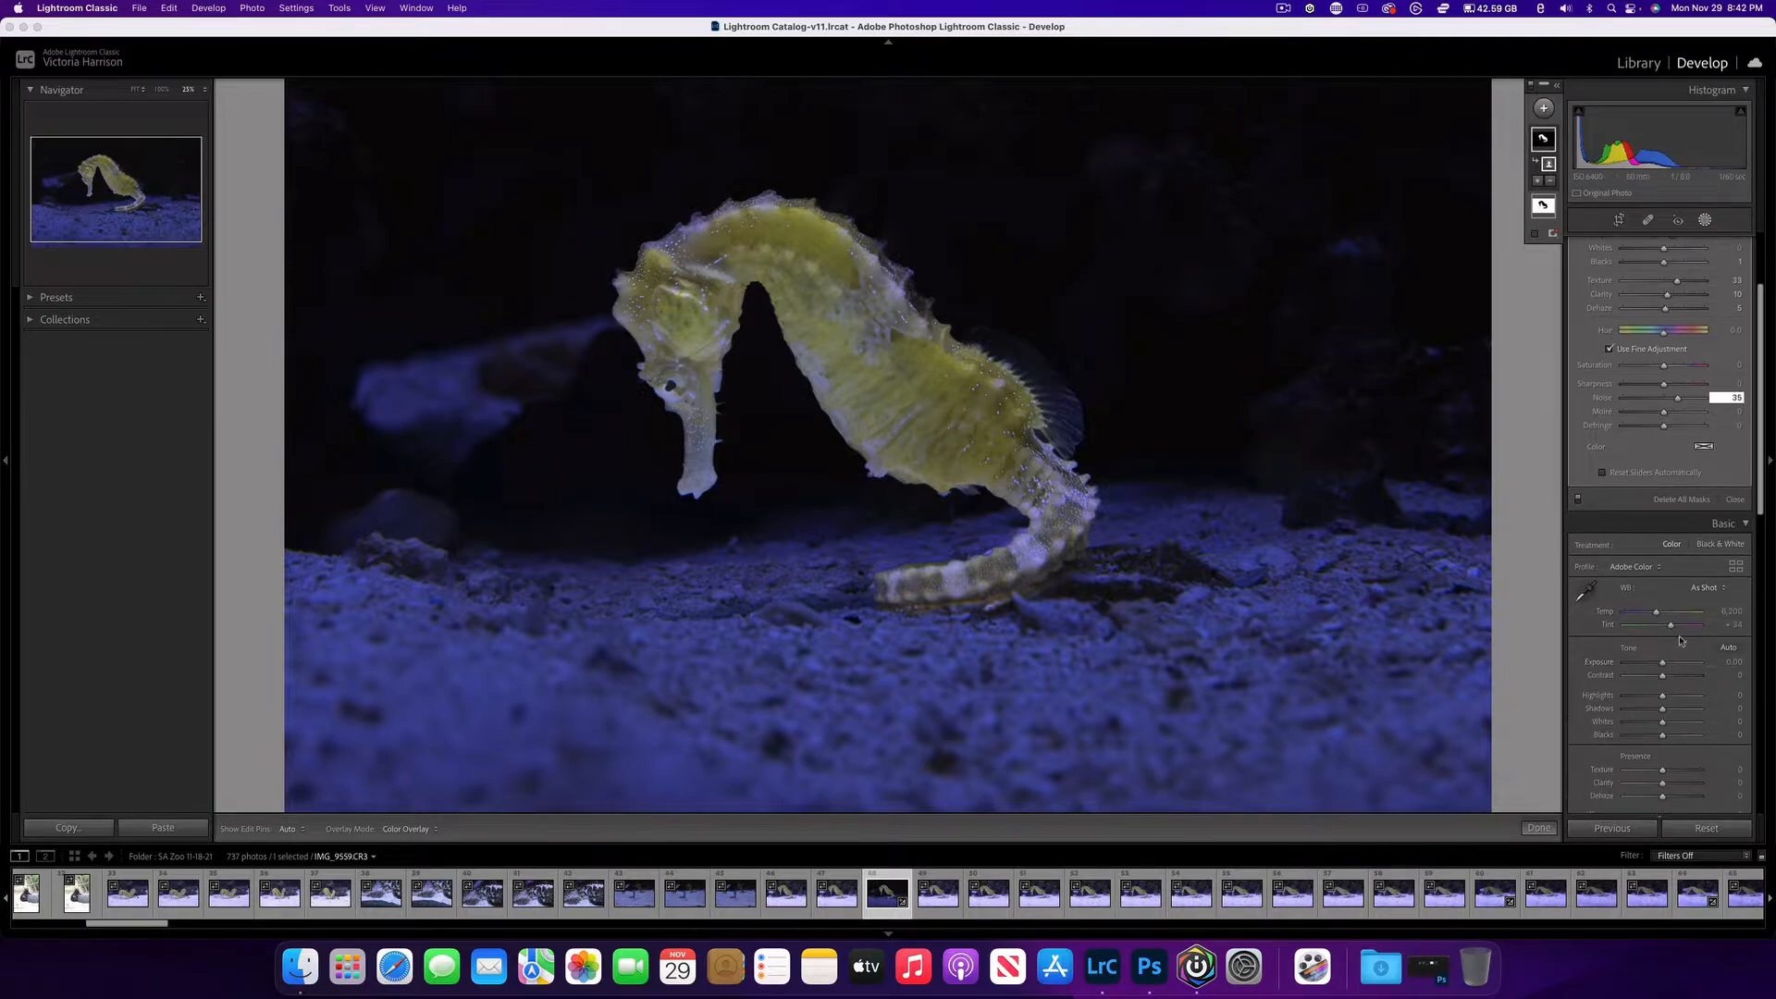
left_click(1706, 586)
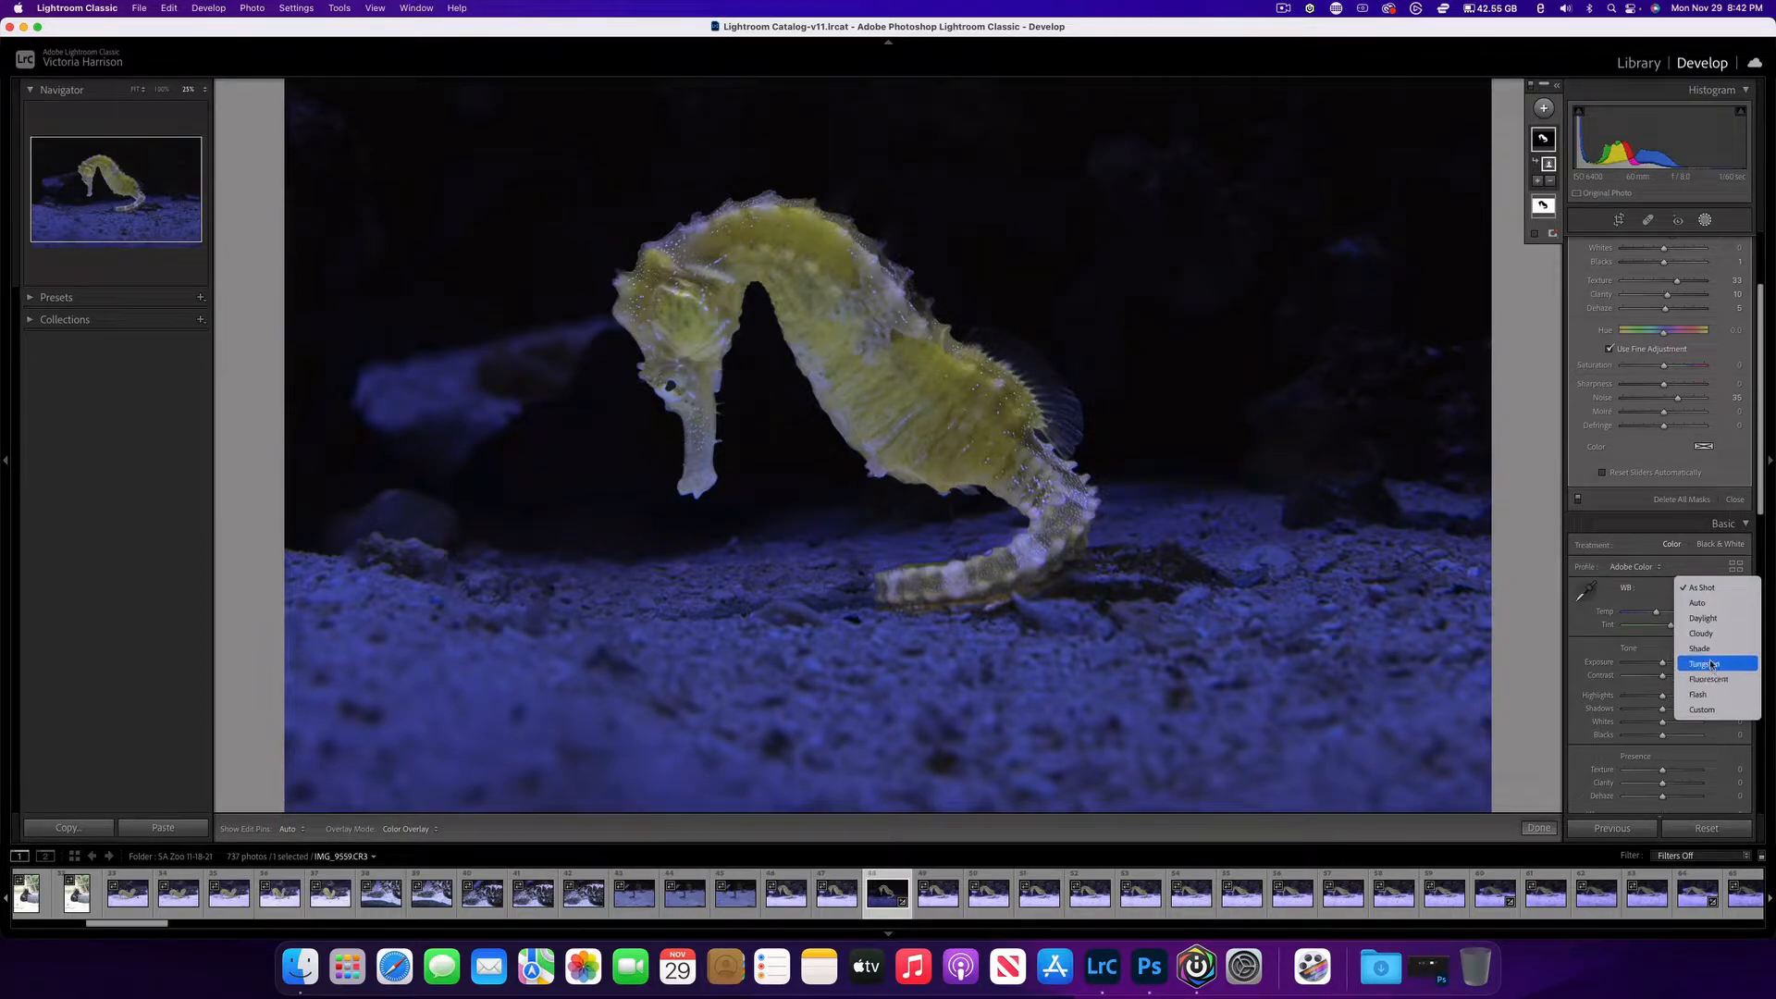
left_click(1705, 663)
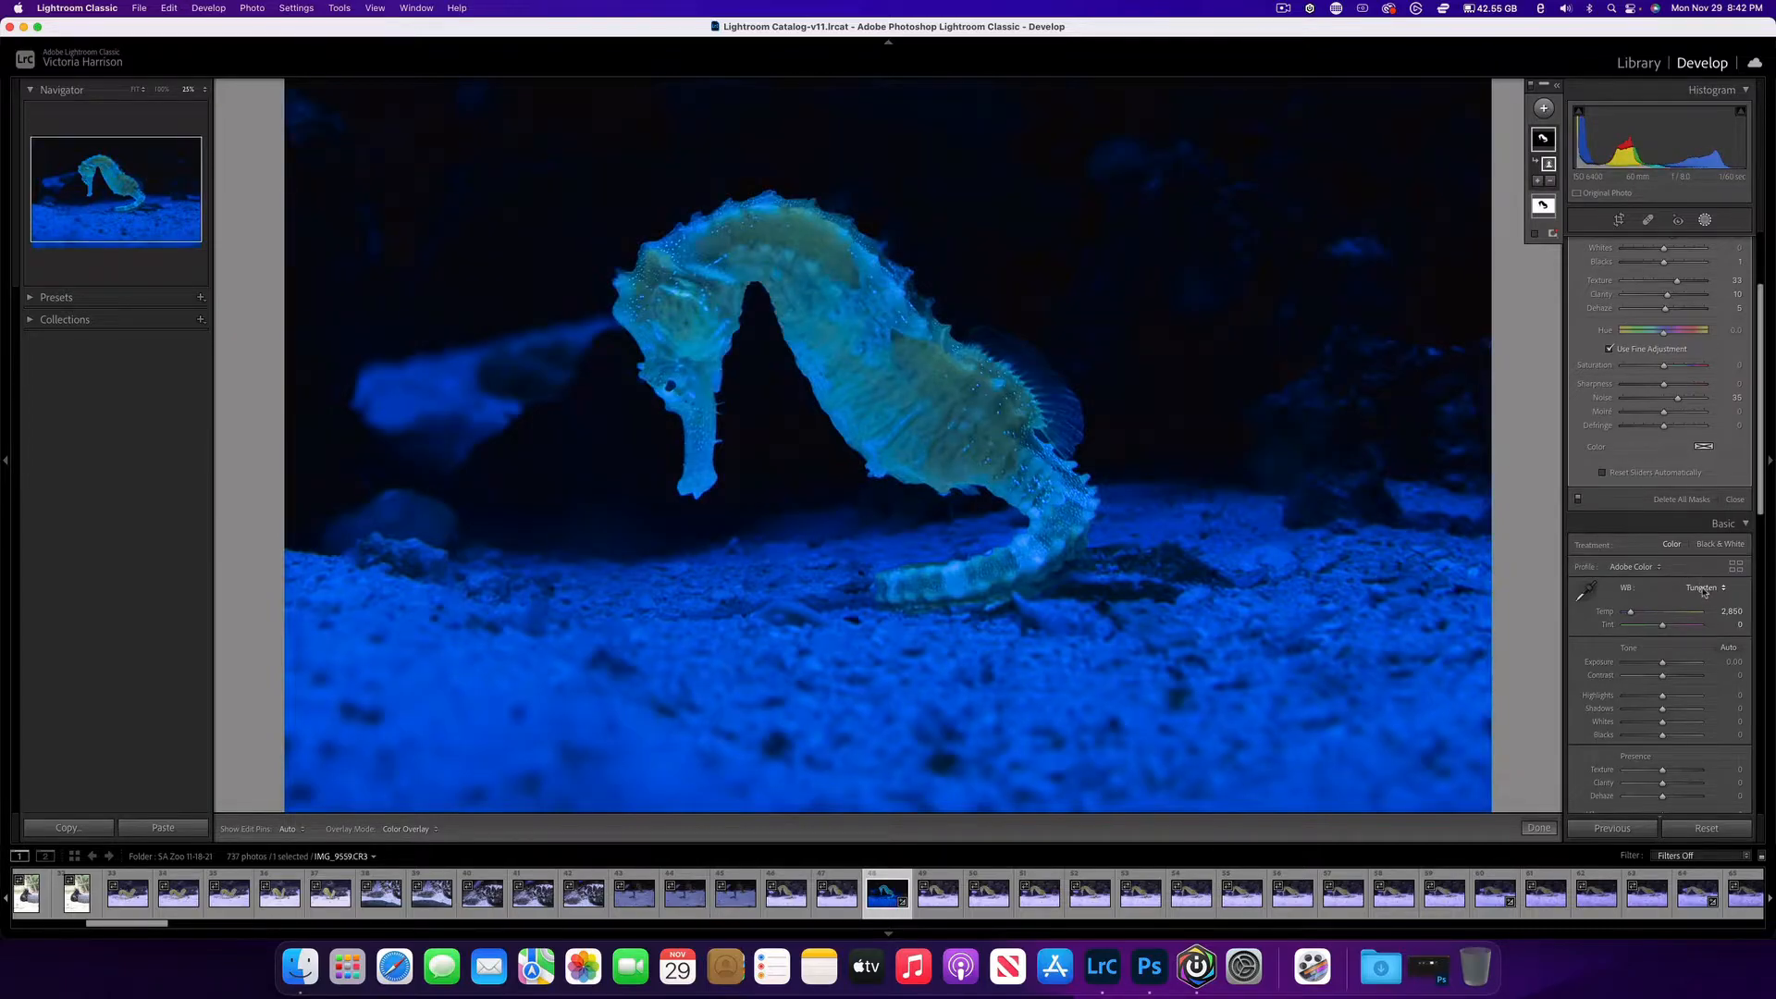
left_click(1705, 588)
left_click(1703, 603)
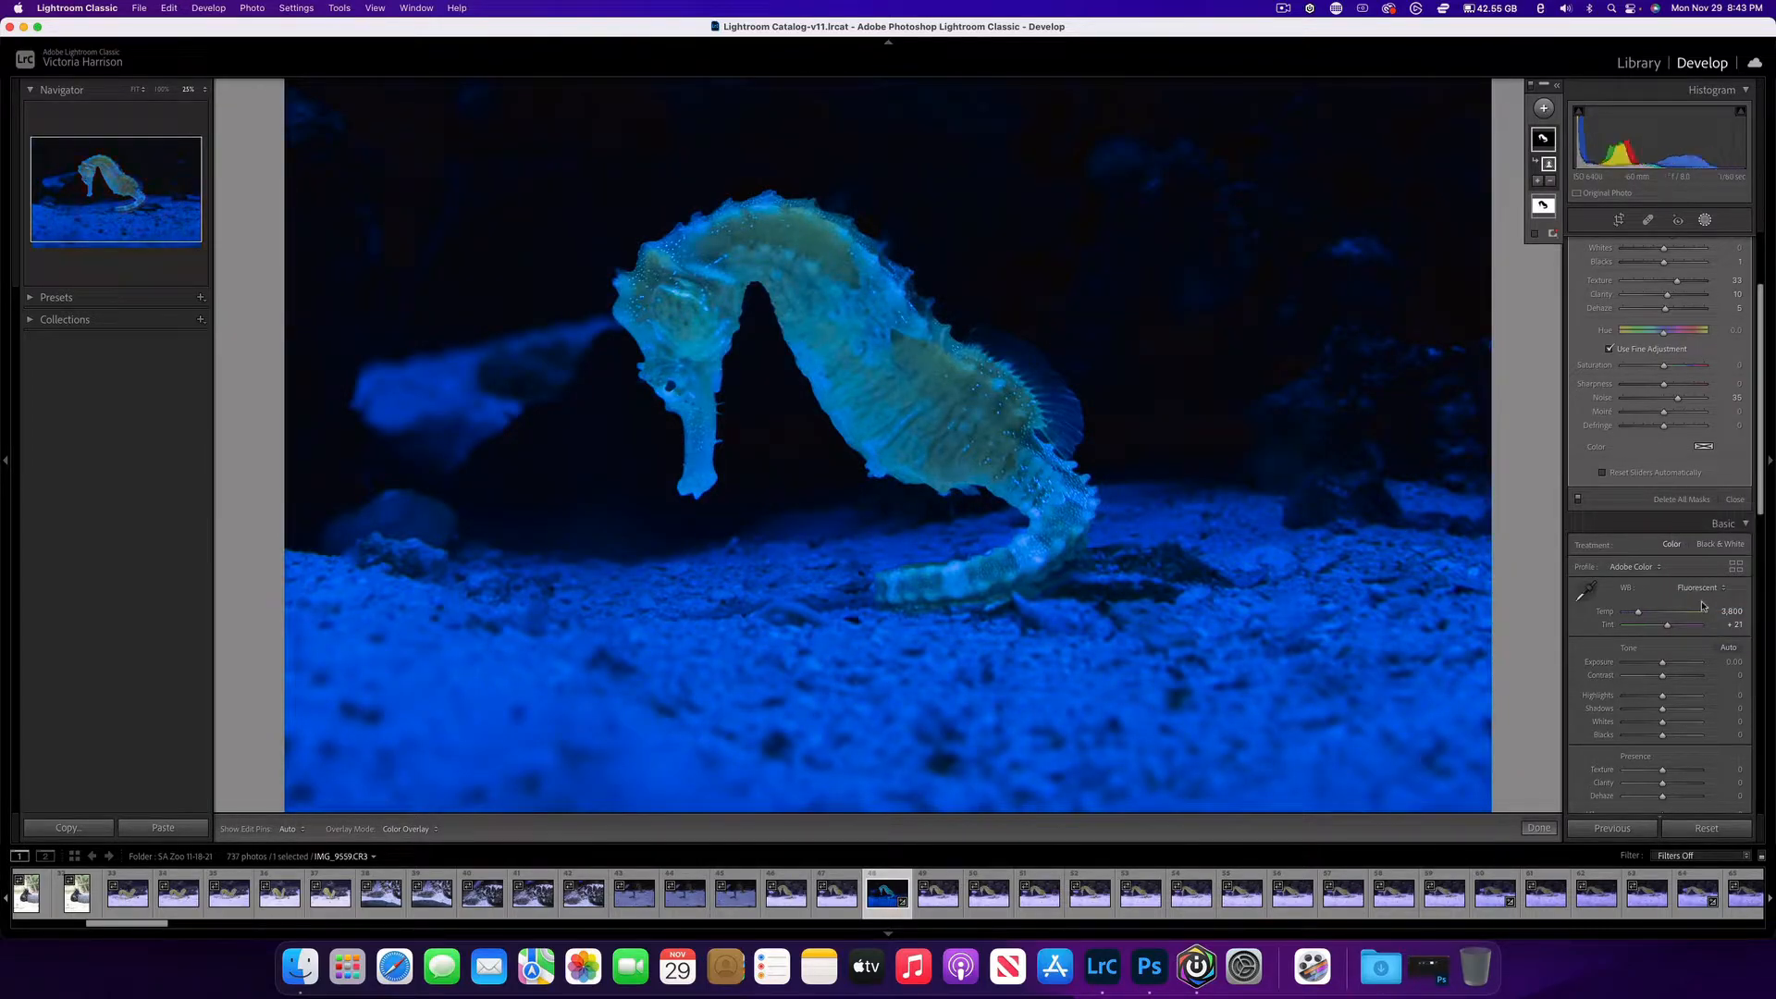
left_click(1701, 592)
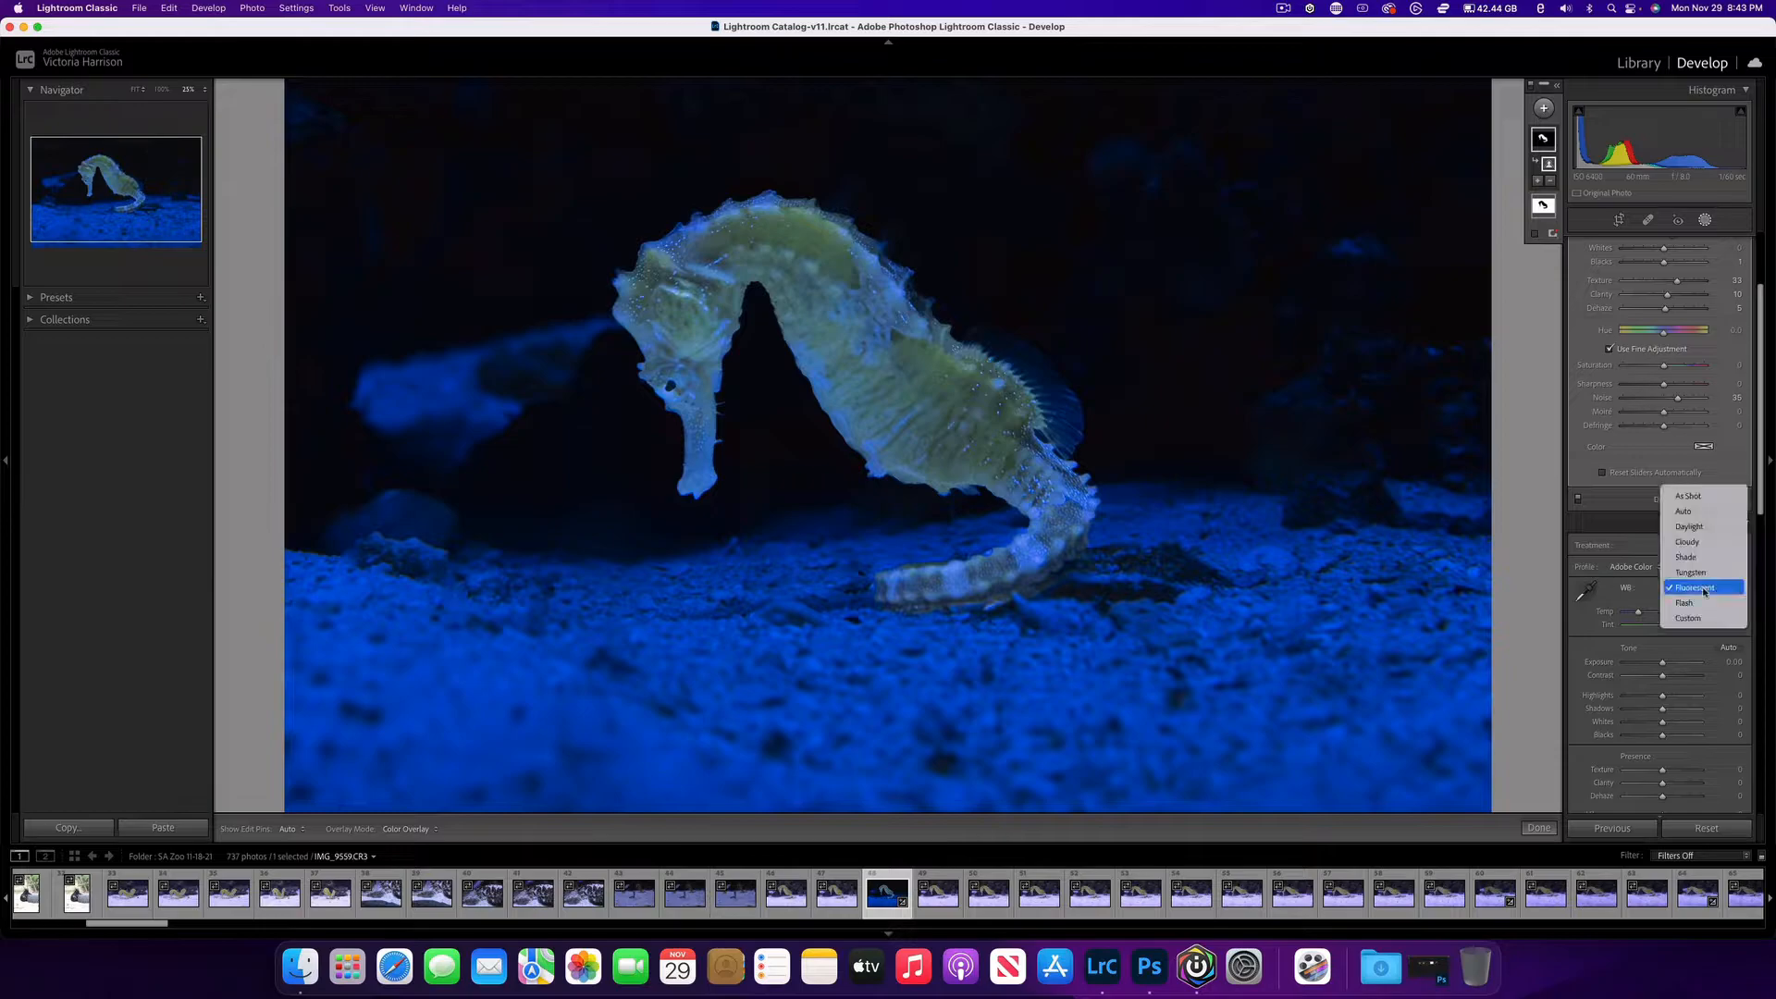
left_click(1700, 527)
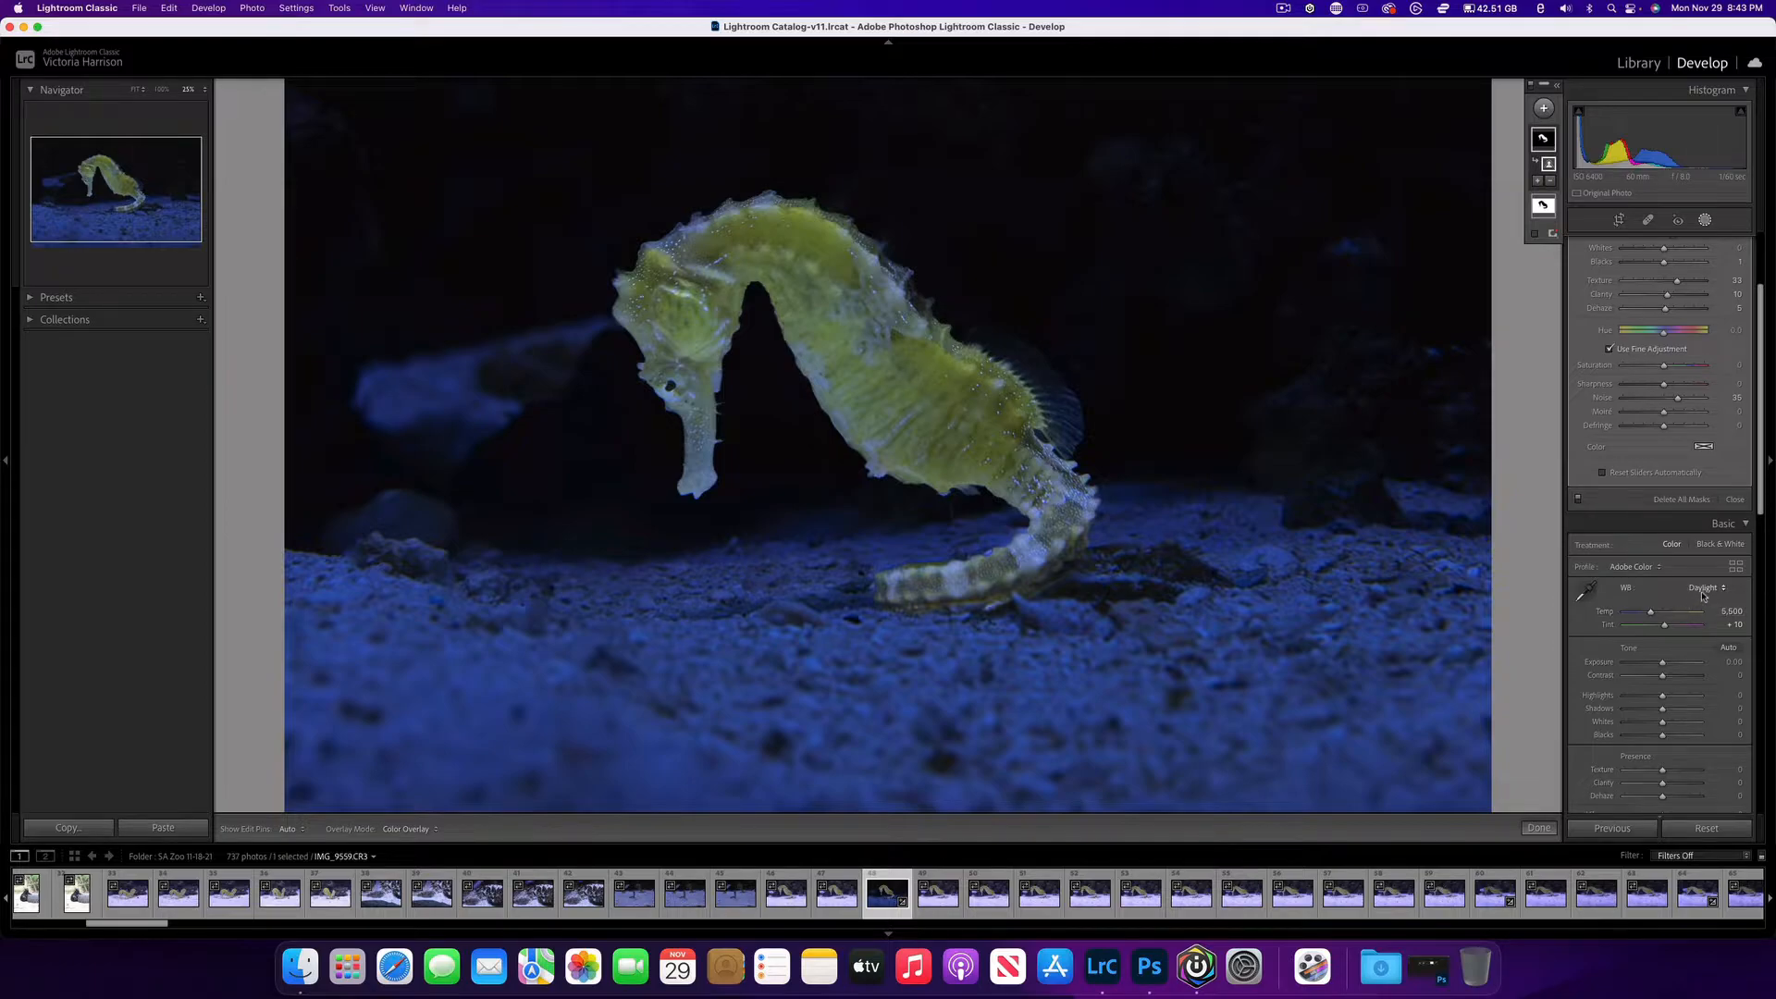
Try the Auto and Flash white balance presets on the whole photo and return it to As Shot
left_click(1703, 588)
left_click(1703, 571)
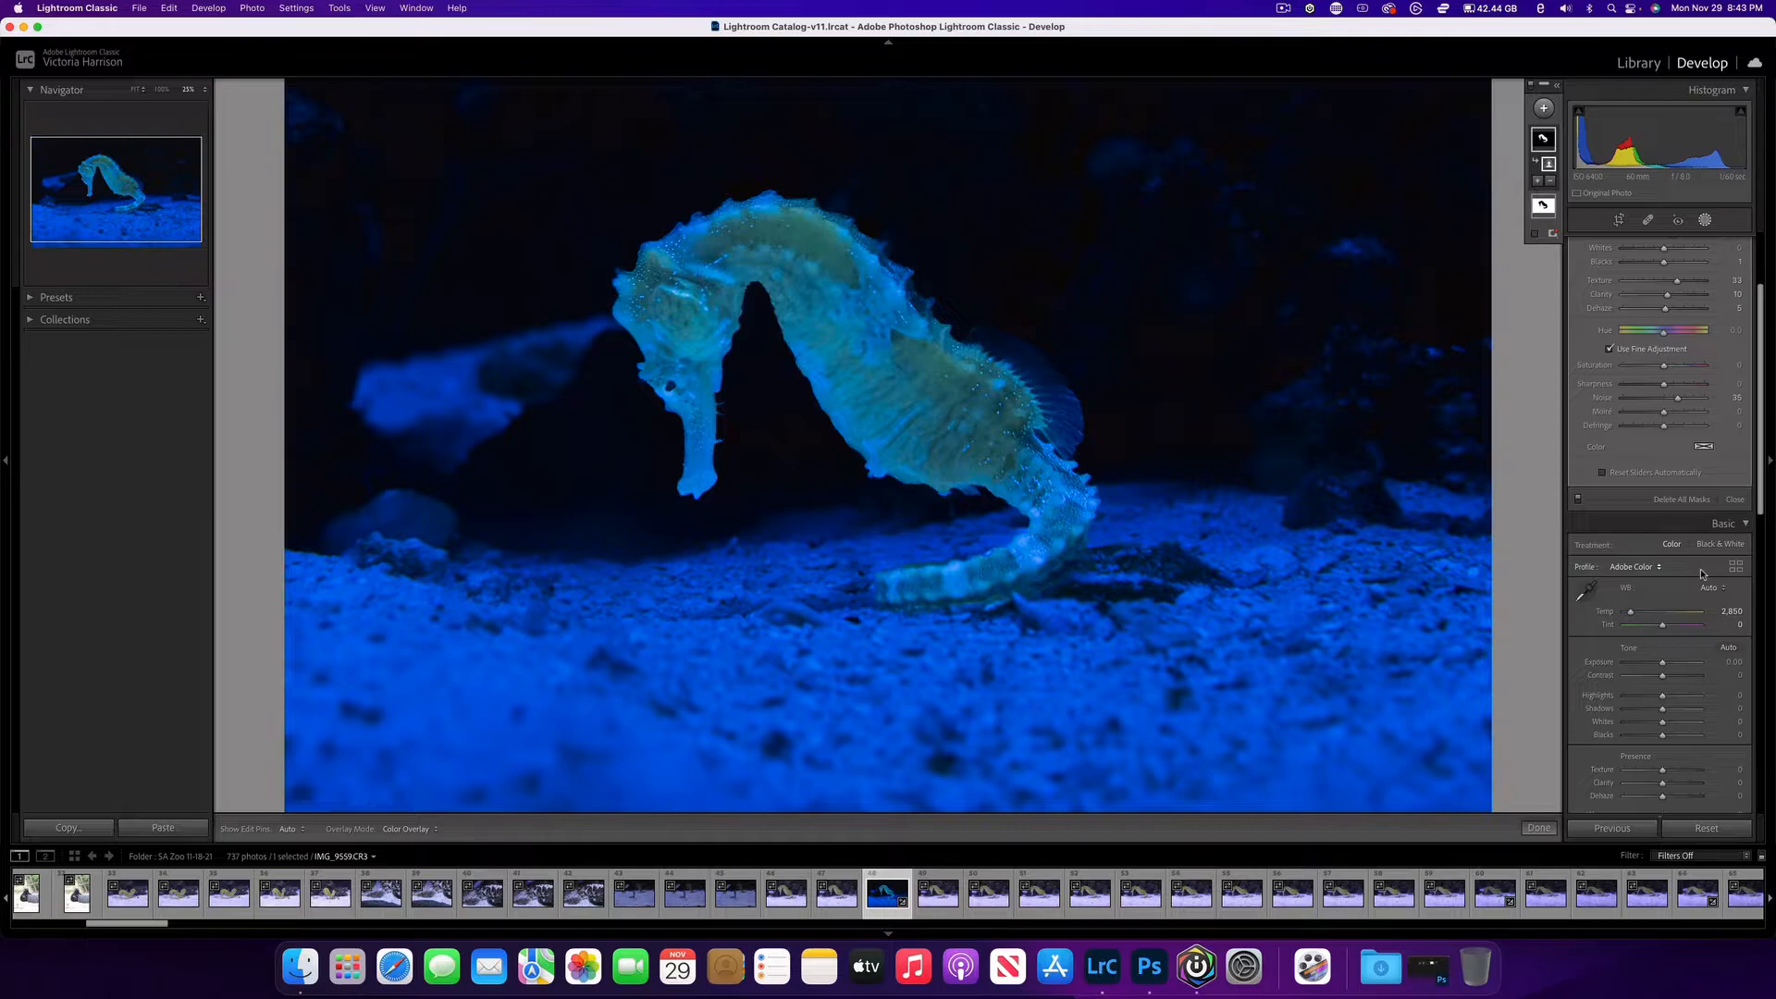
left_click(1711, 587)
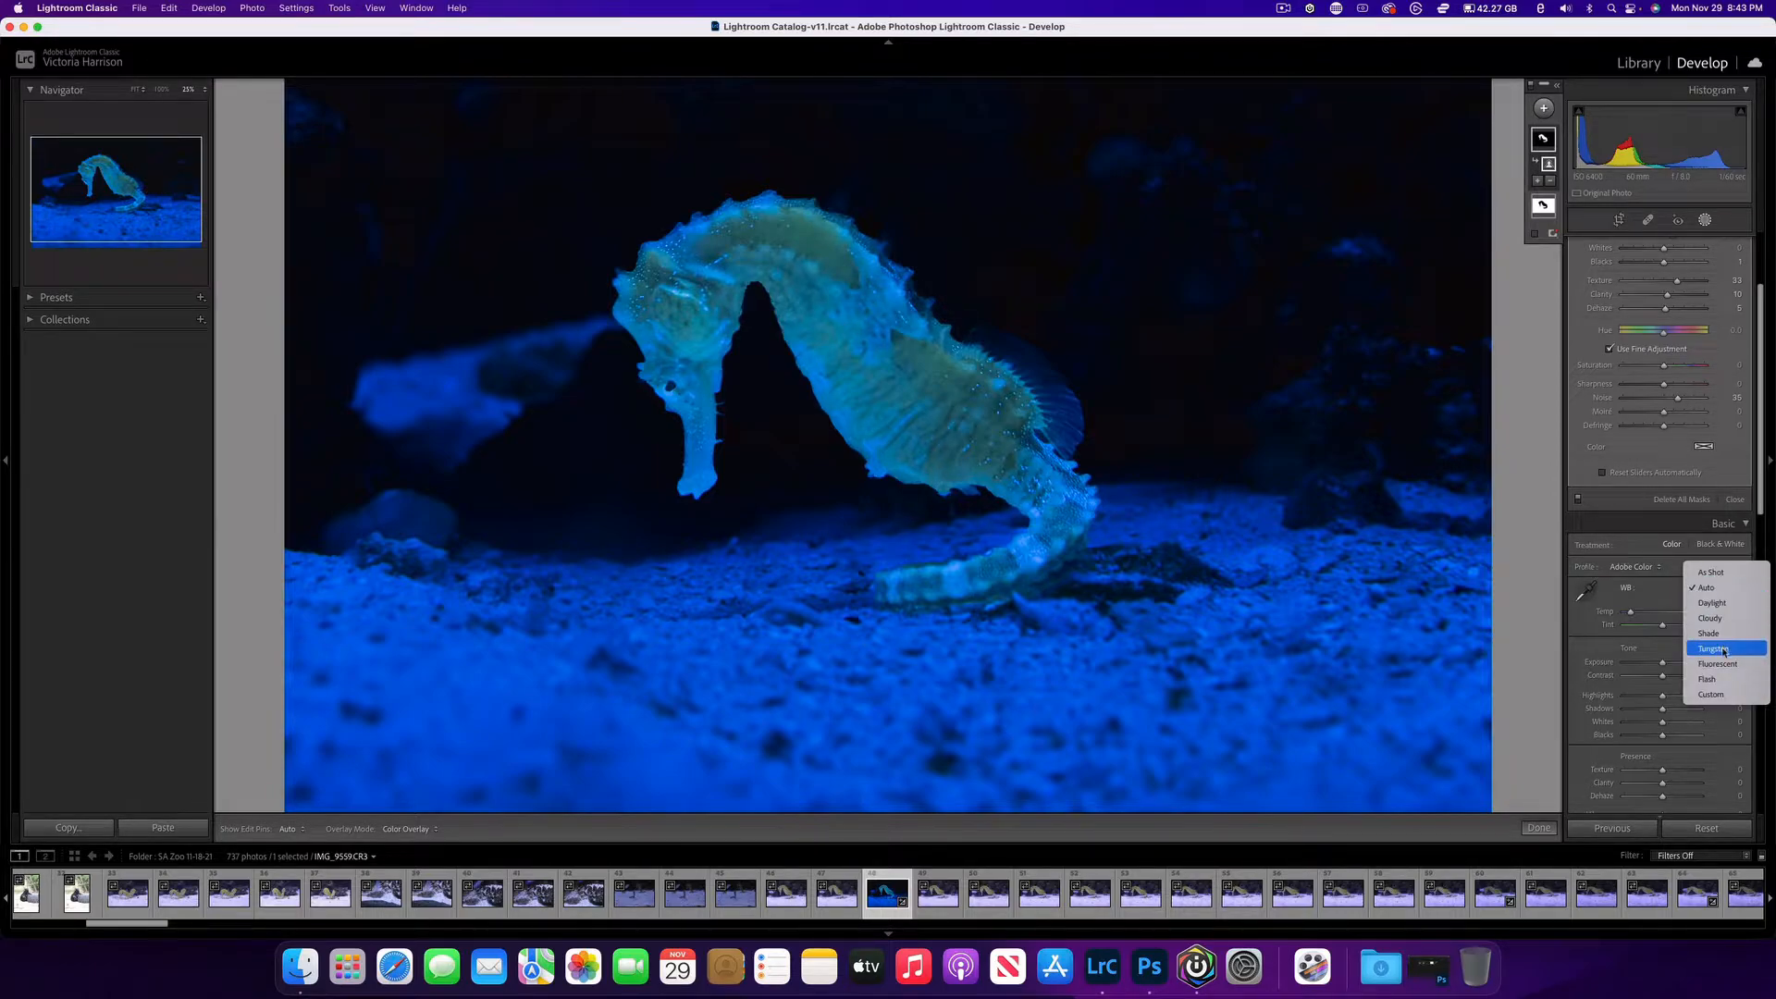
left_click(1725, 679)
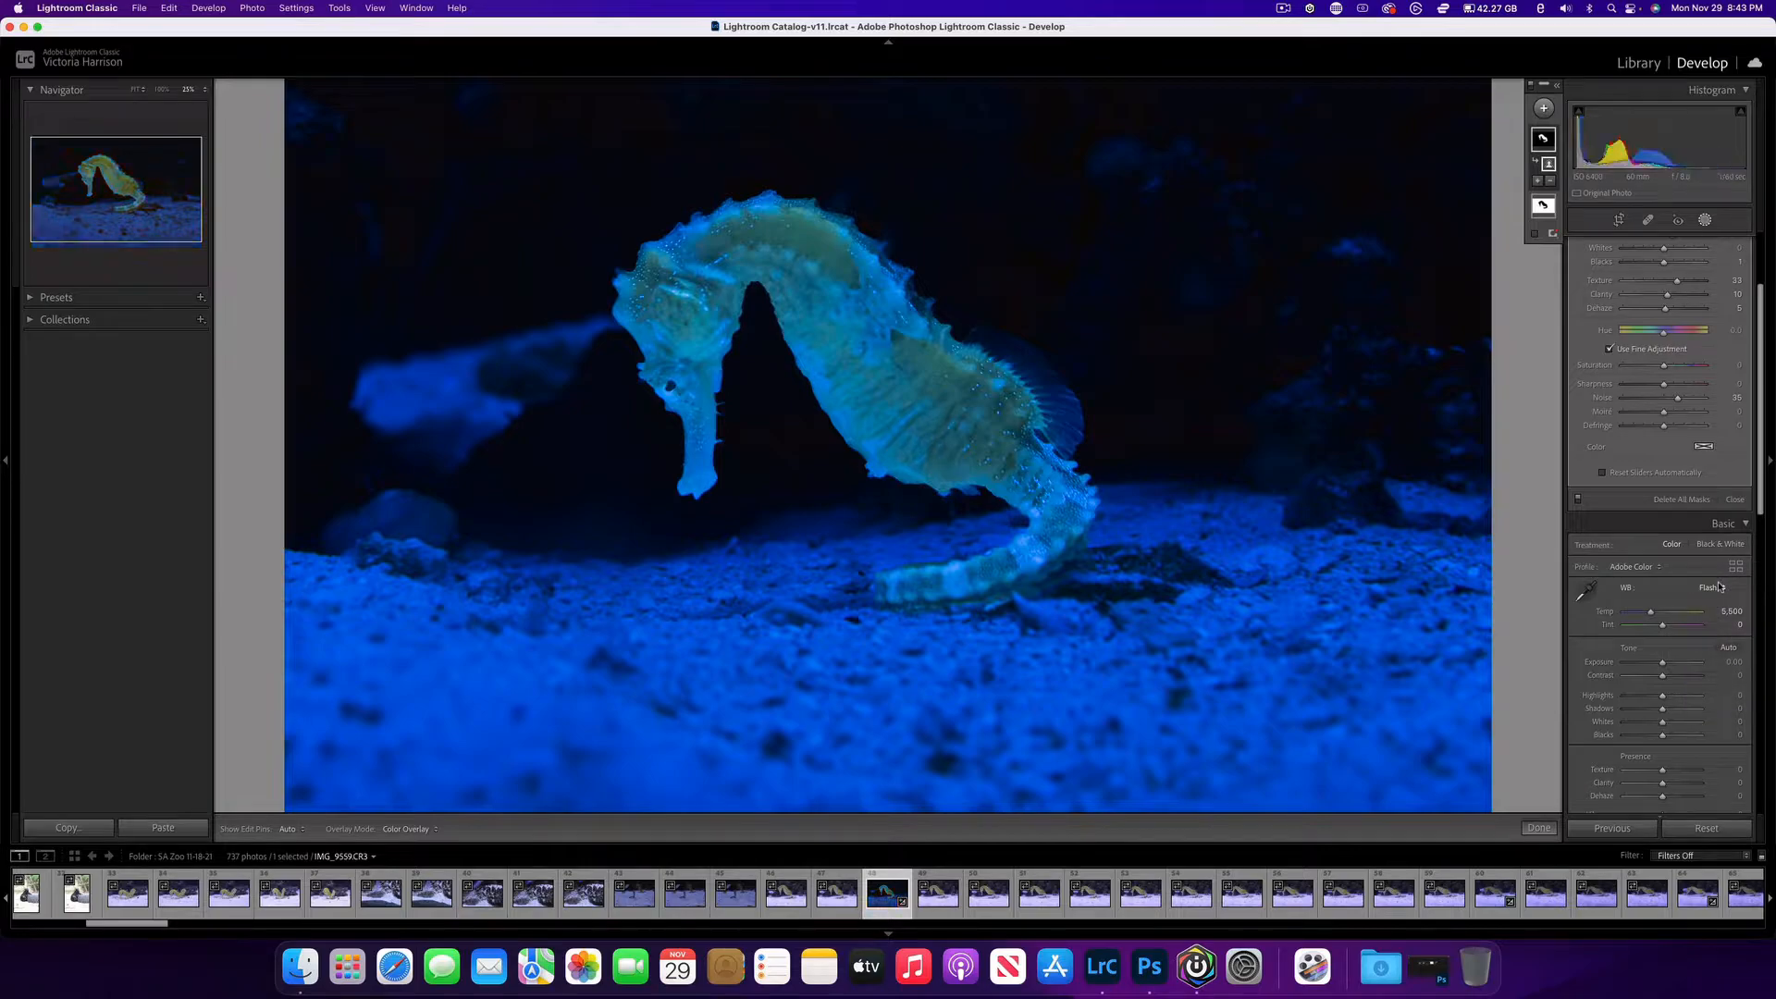
left_click(1713, 587)
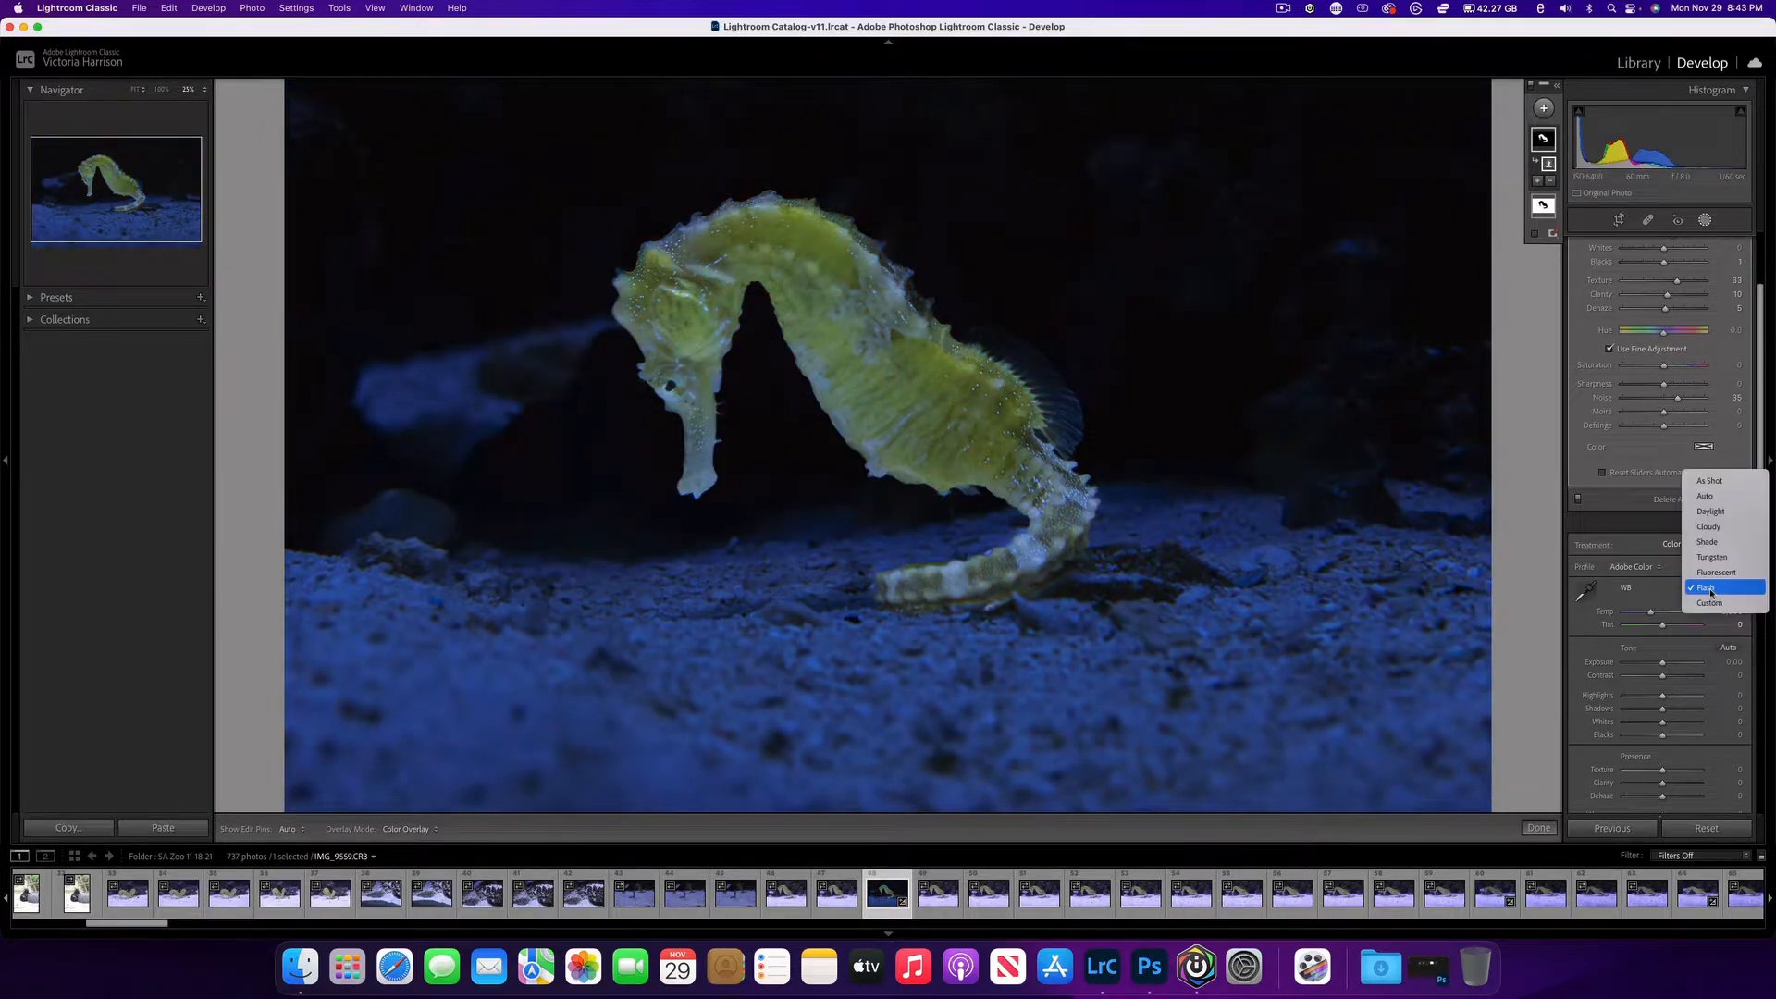
left_click(1712, 488)
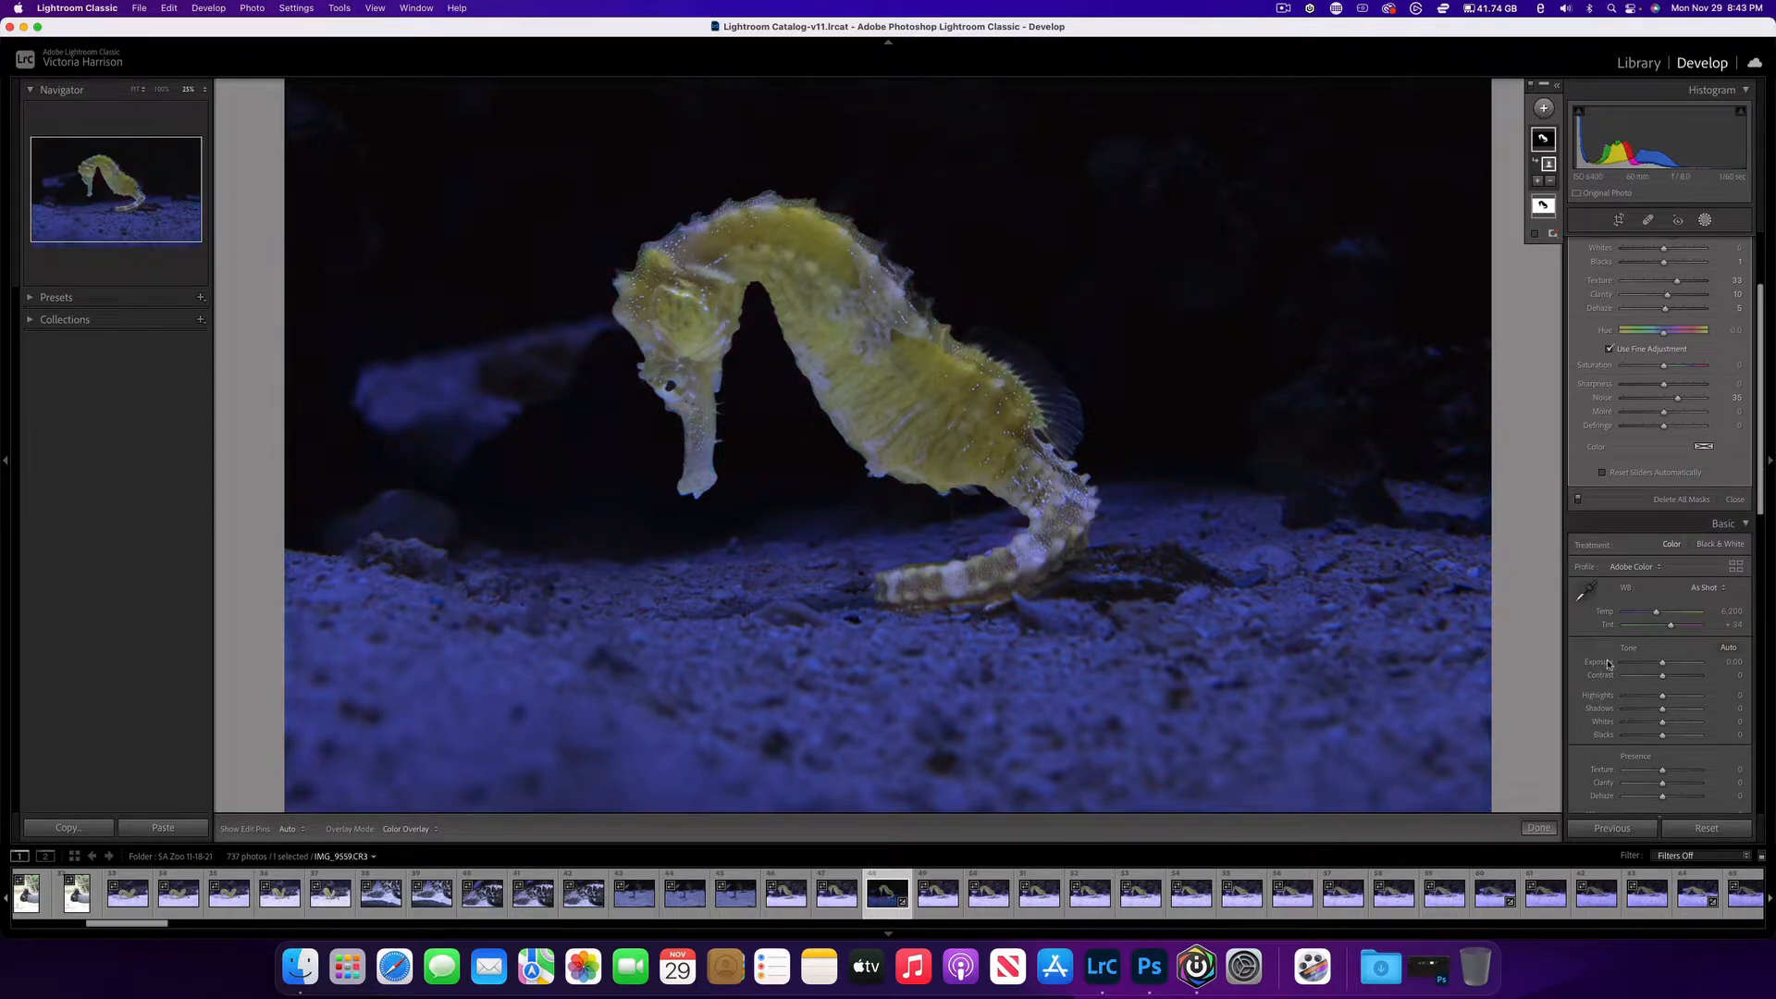
Set both the Luminance and Color noise reduction of the whole photo to 25
scroll(1607, 663, "down", 1)
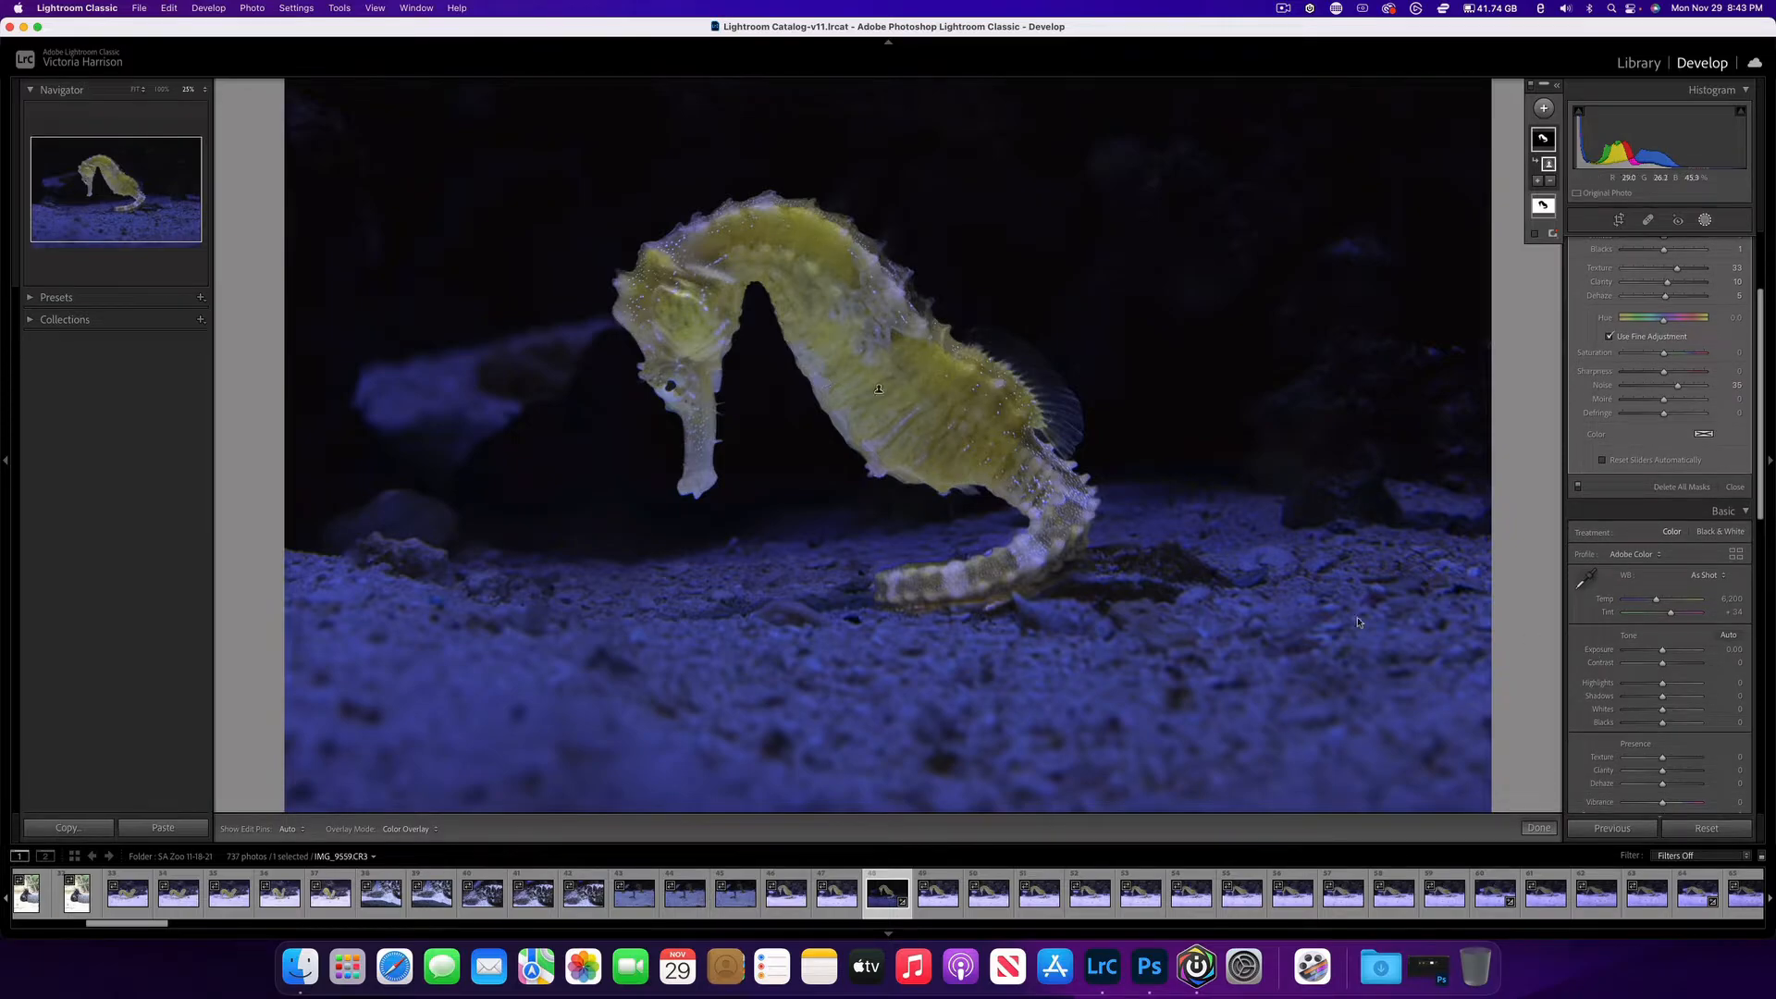
scroll(1583, 742, "down", 5)
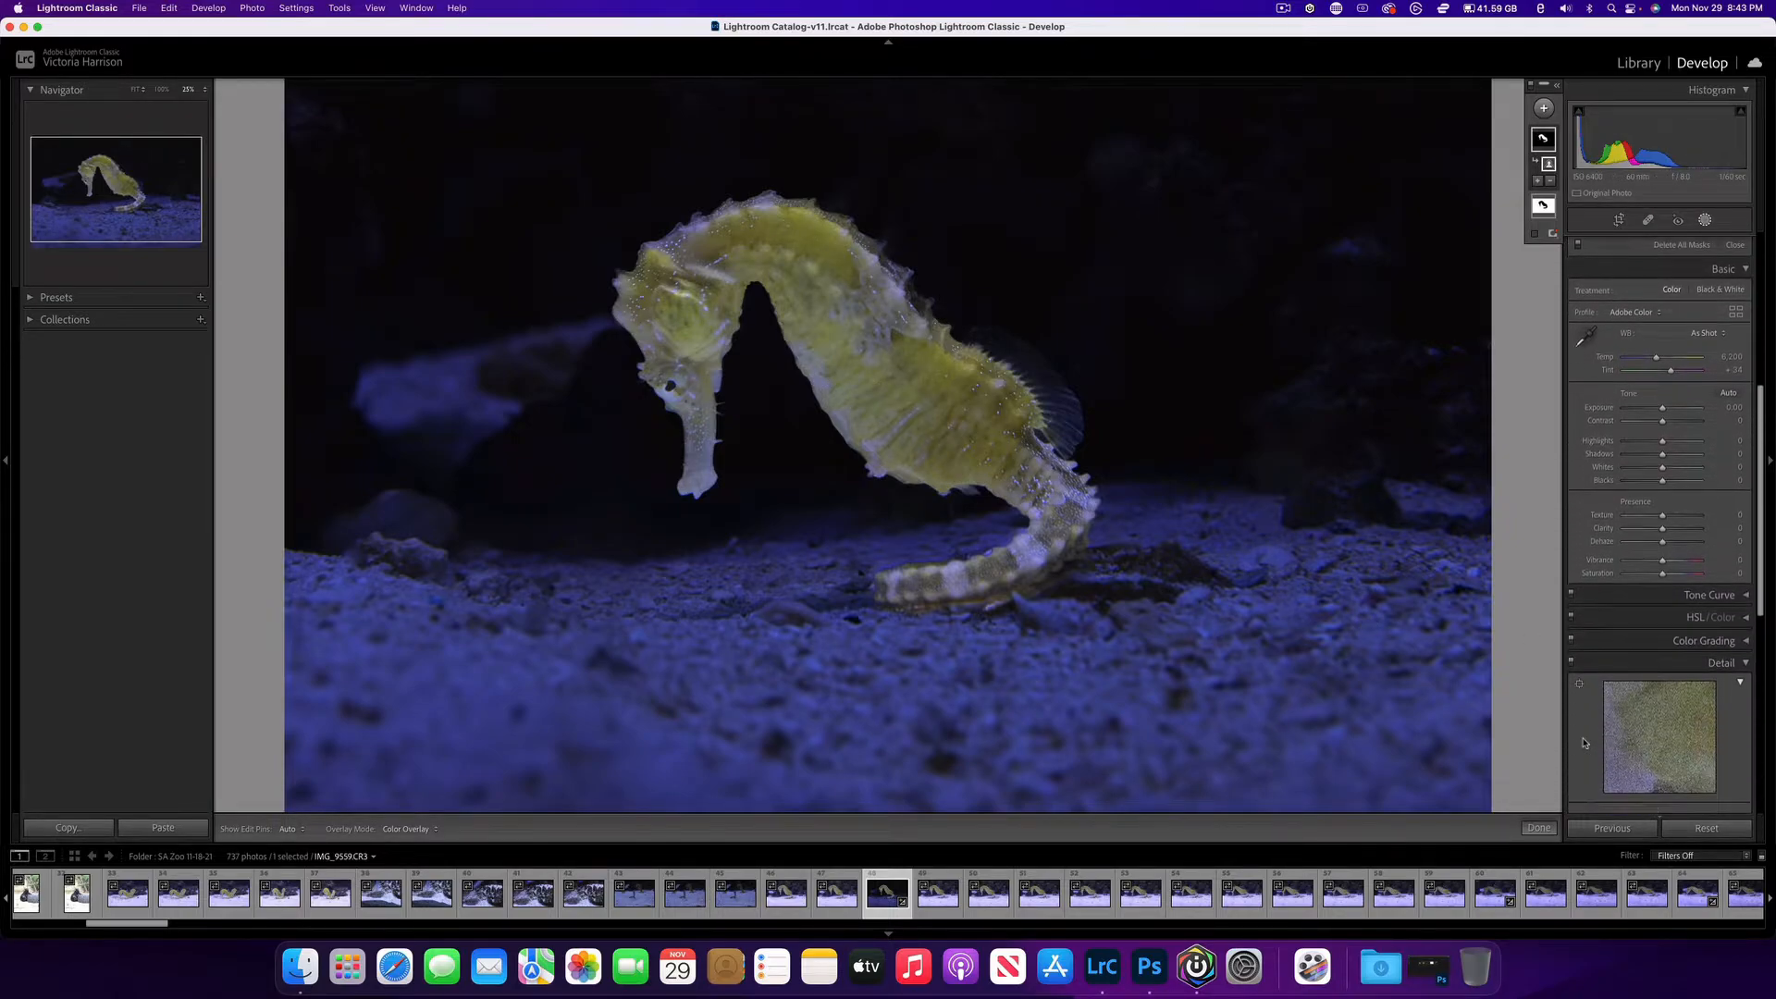
scroll(1584, 742, "down", 5)
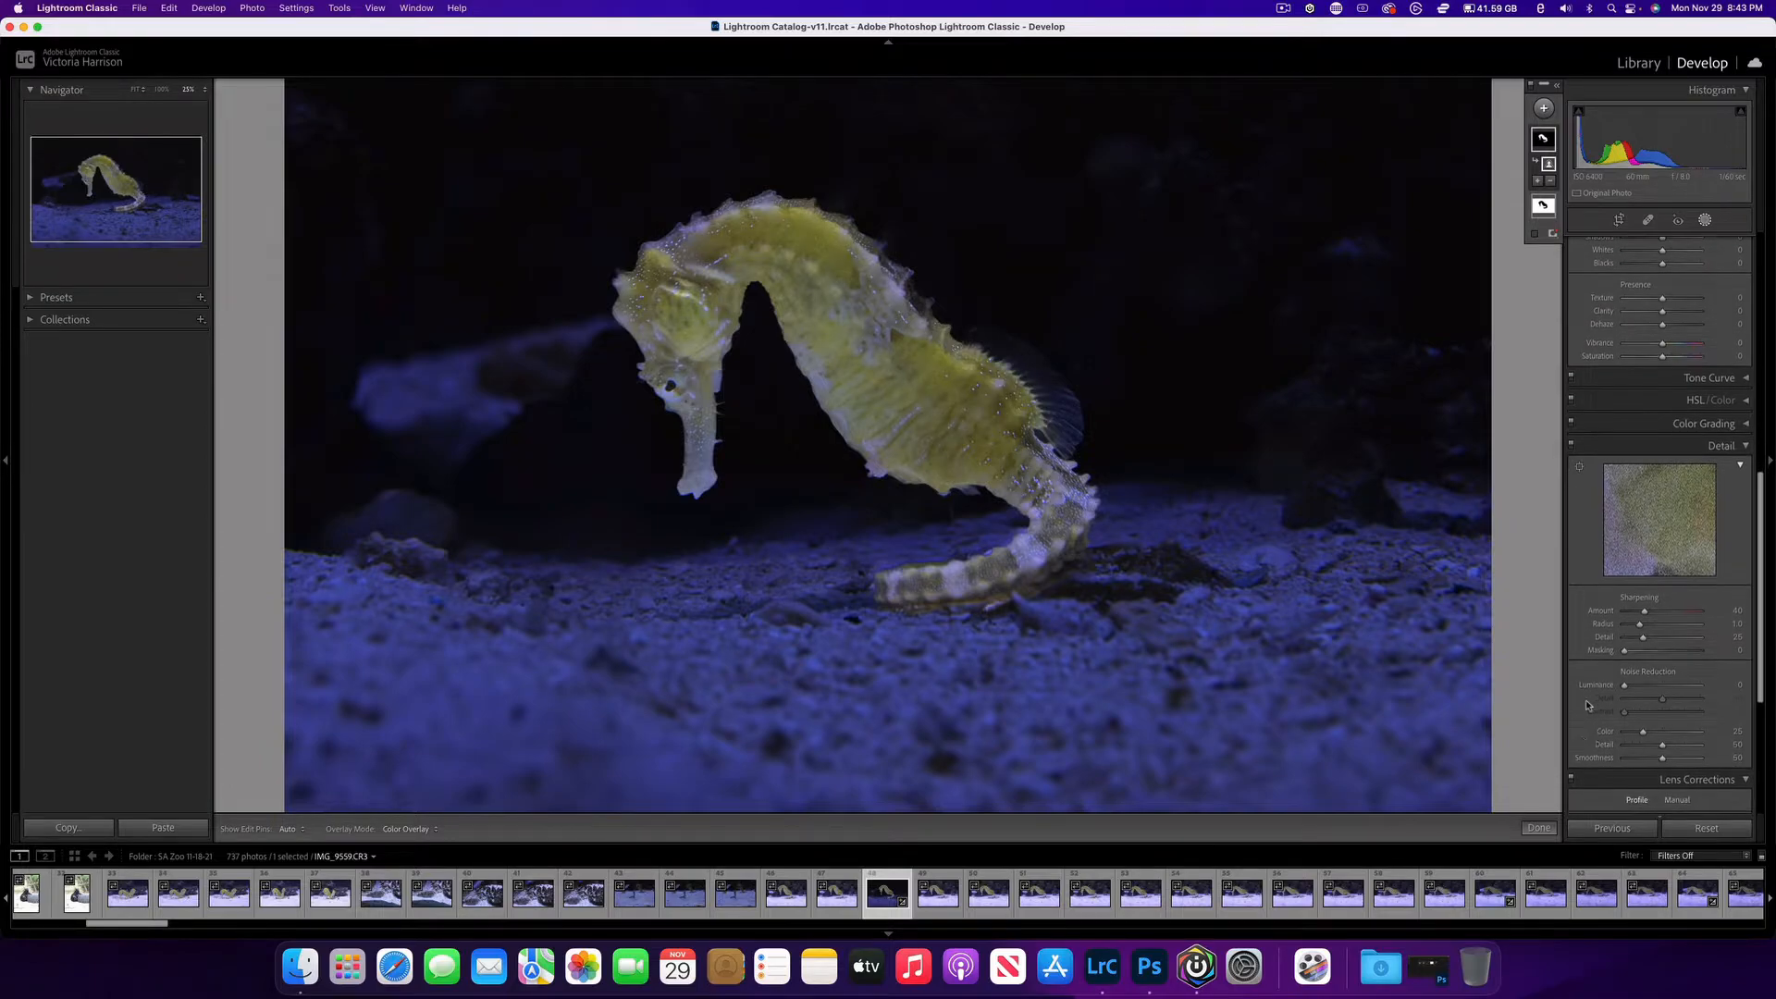
scroll(1588, 709, "down", 2)
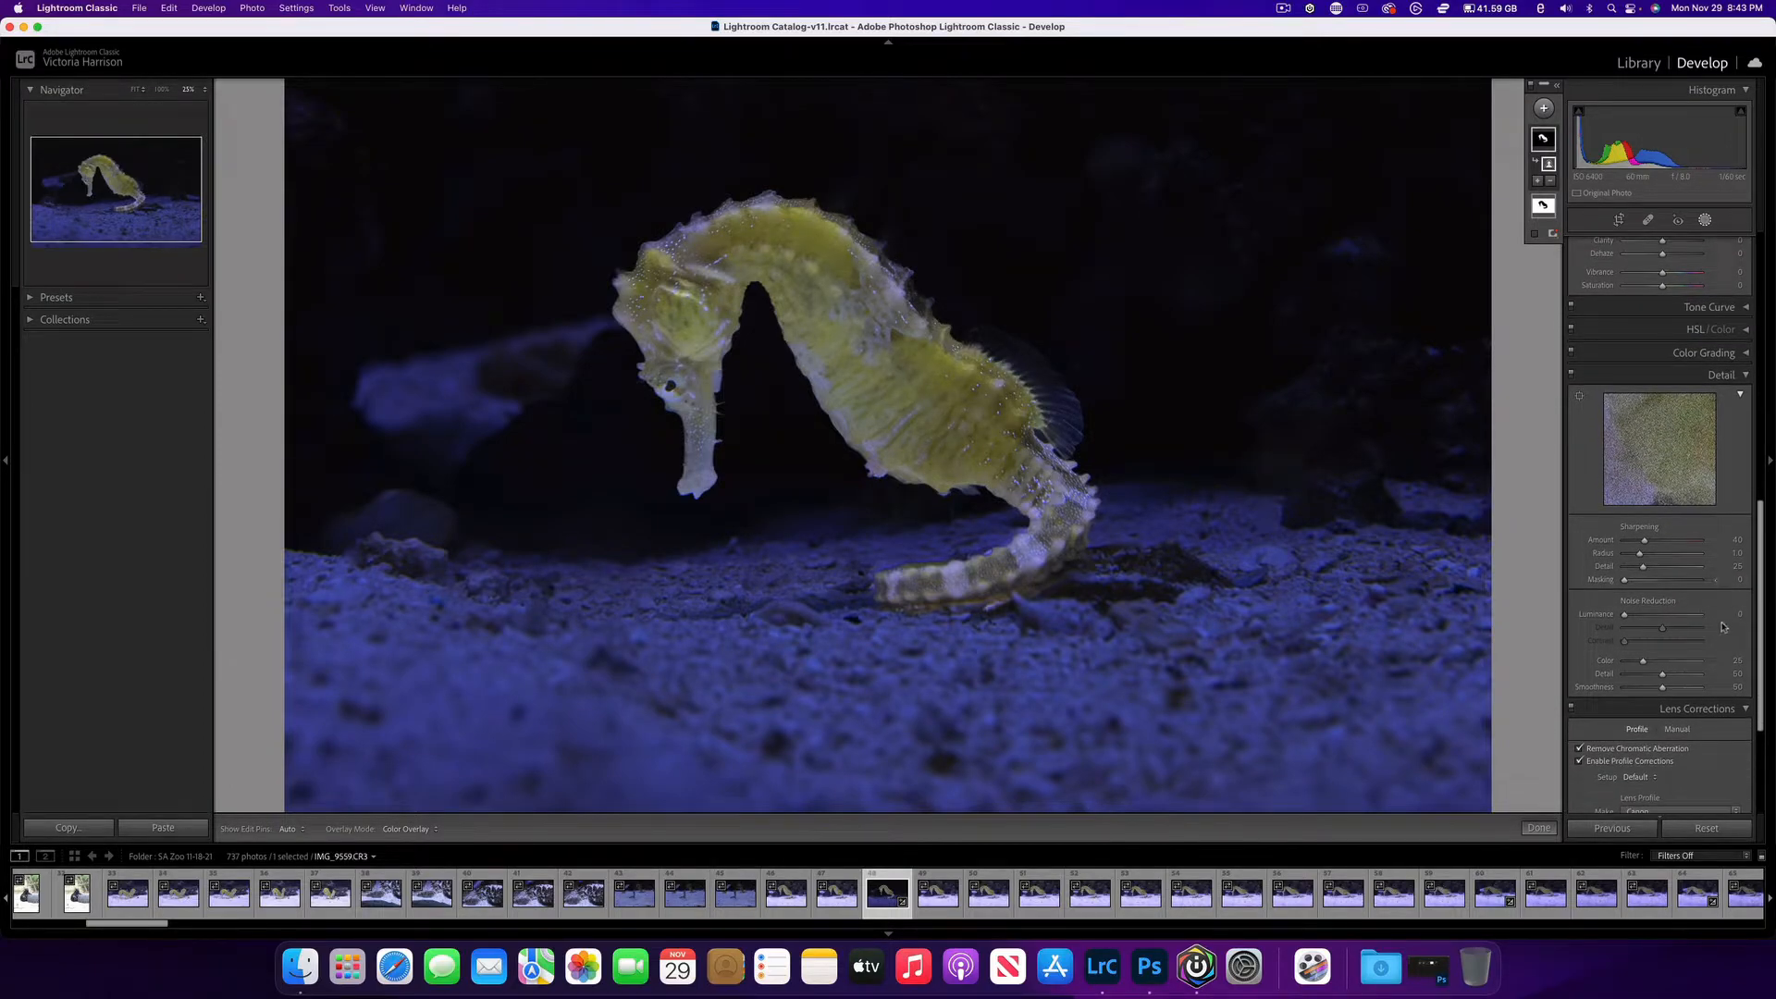
left_click(1737, 614)
type("35")
key("Return")
left_click(1738, 660)
type("35")
key("Return")
type("25")
left_click(1737, 615)
type("2")
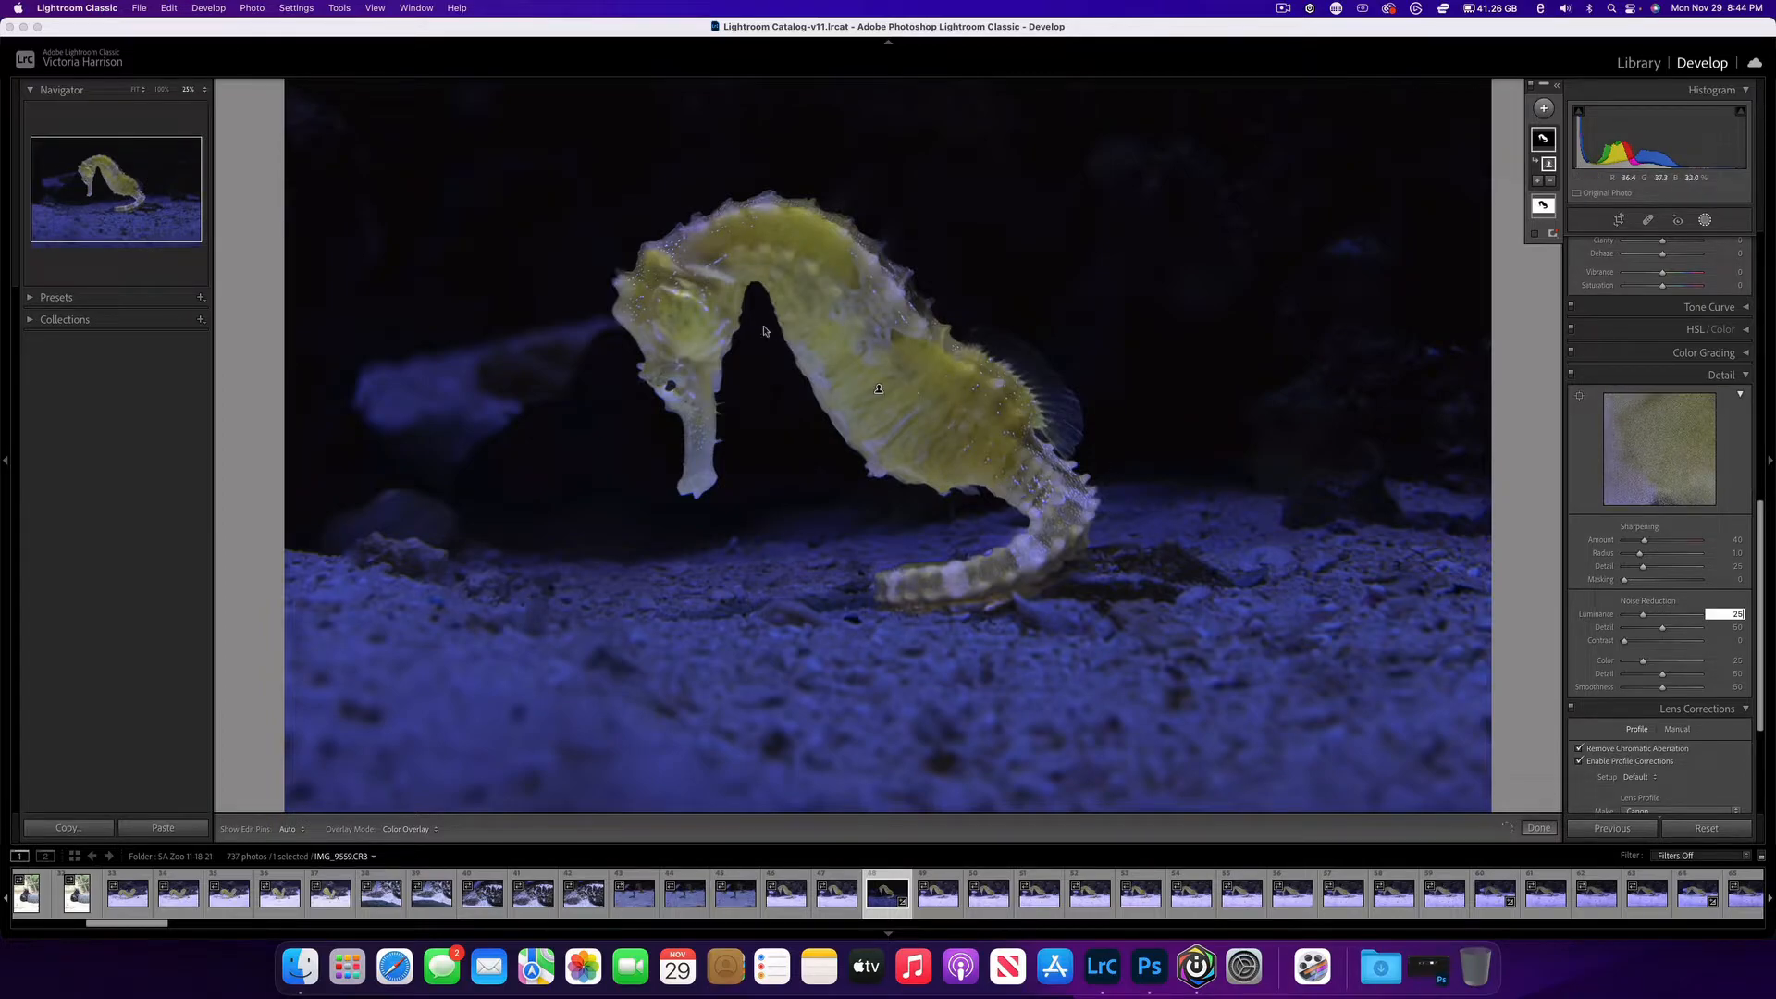
key("super+equal")
key("super+equal")
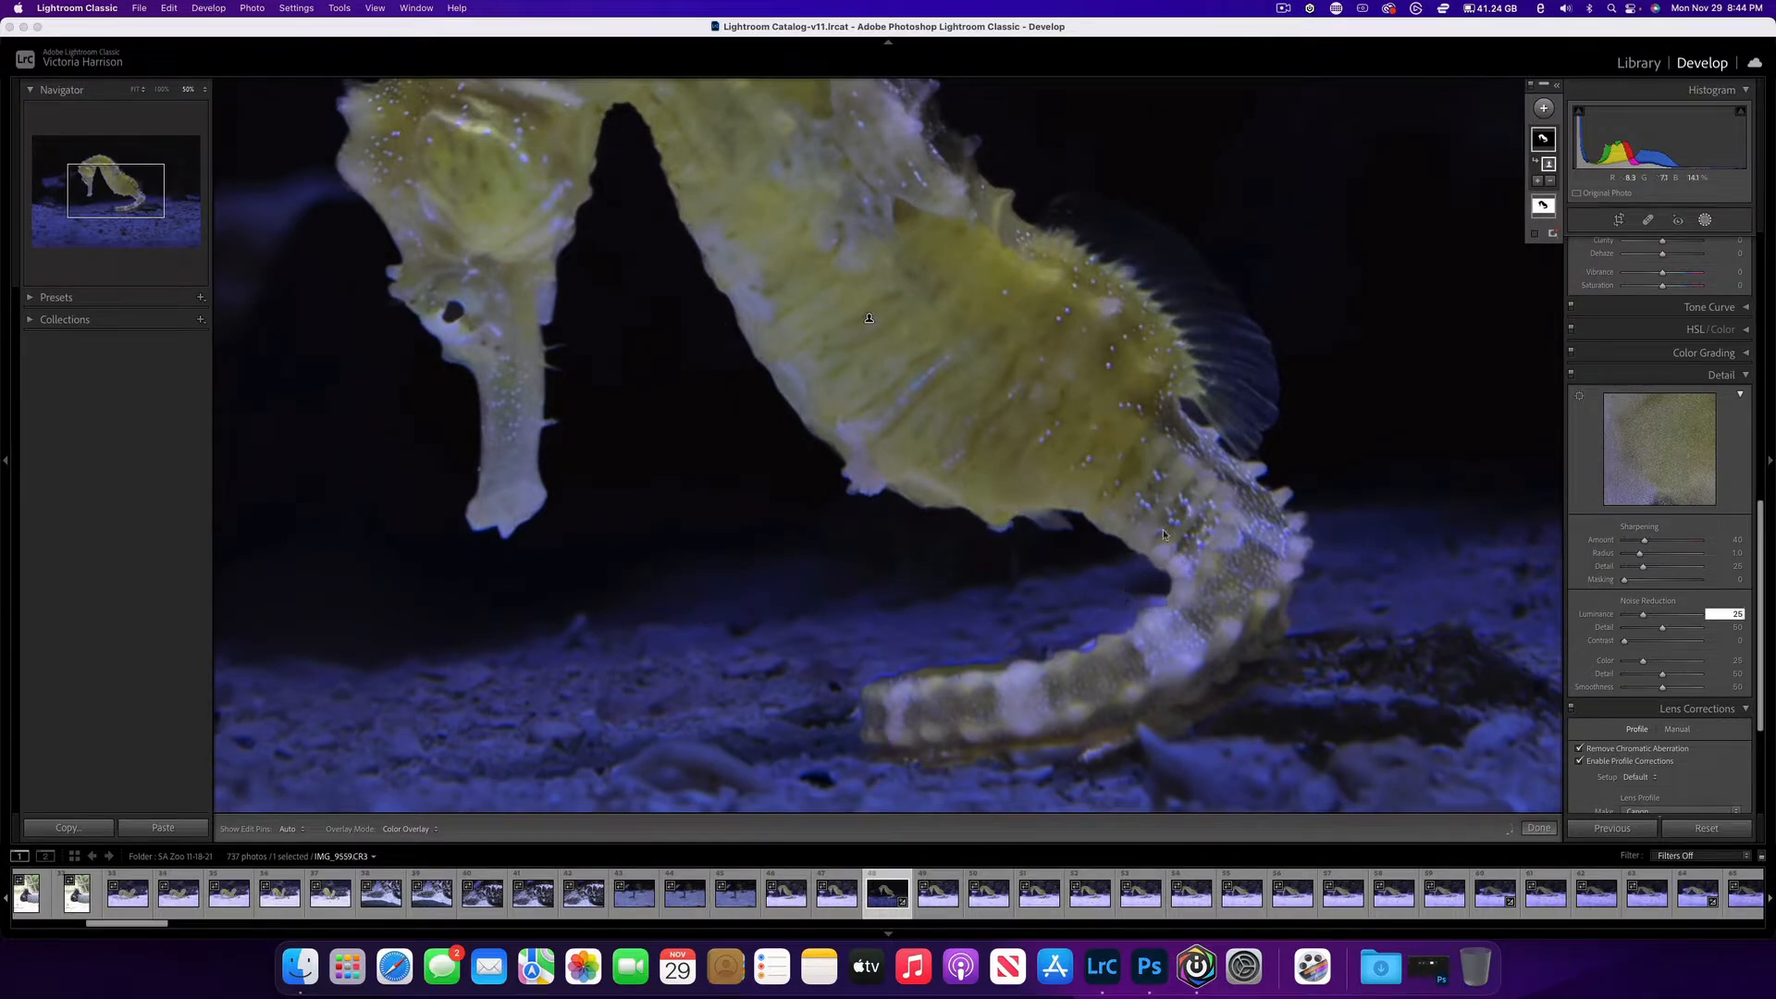
key("super+minus")
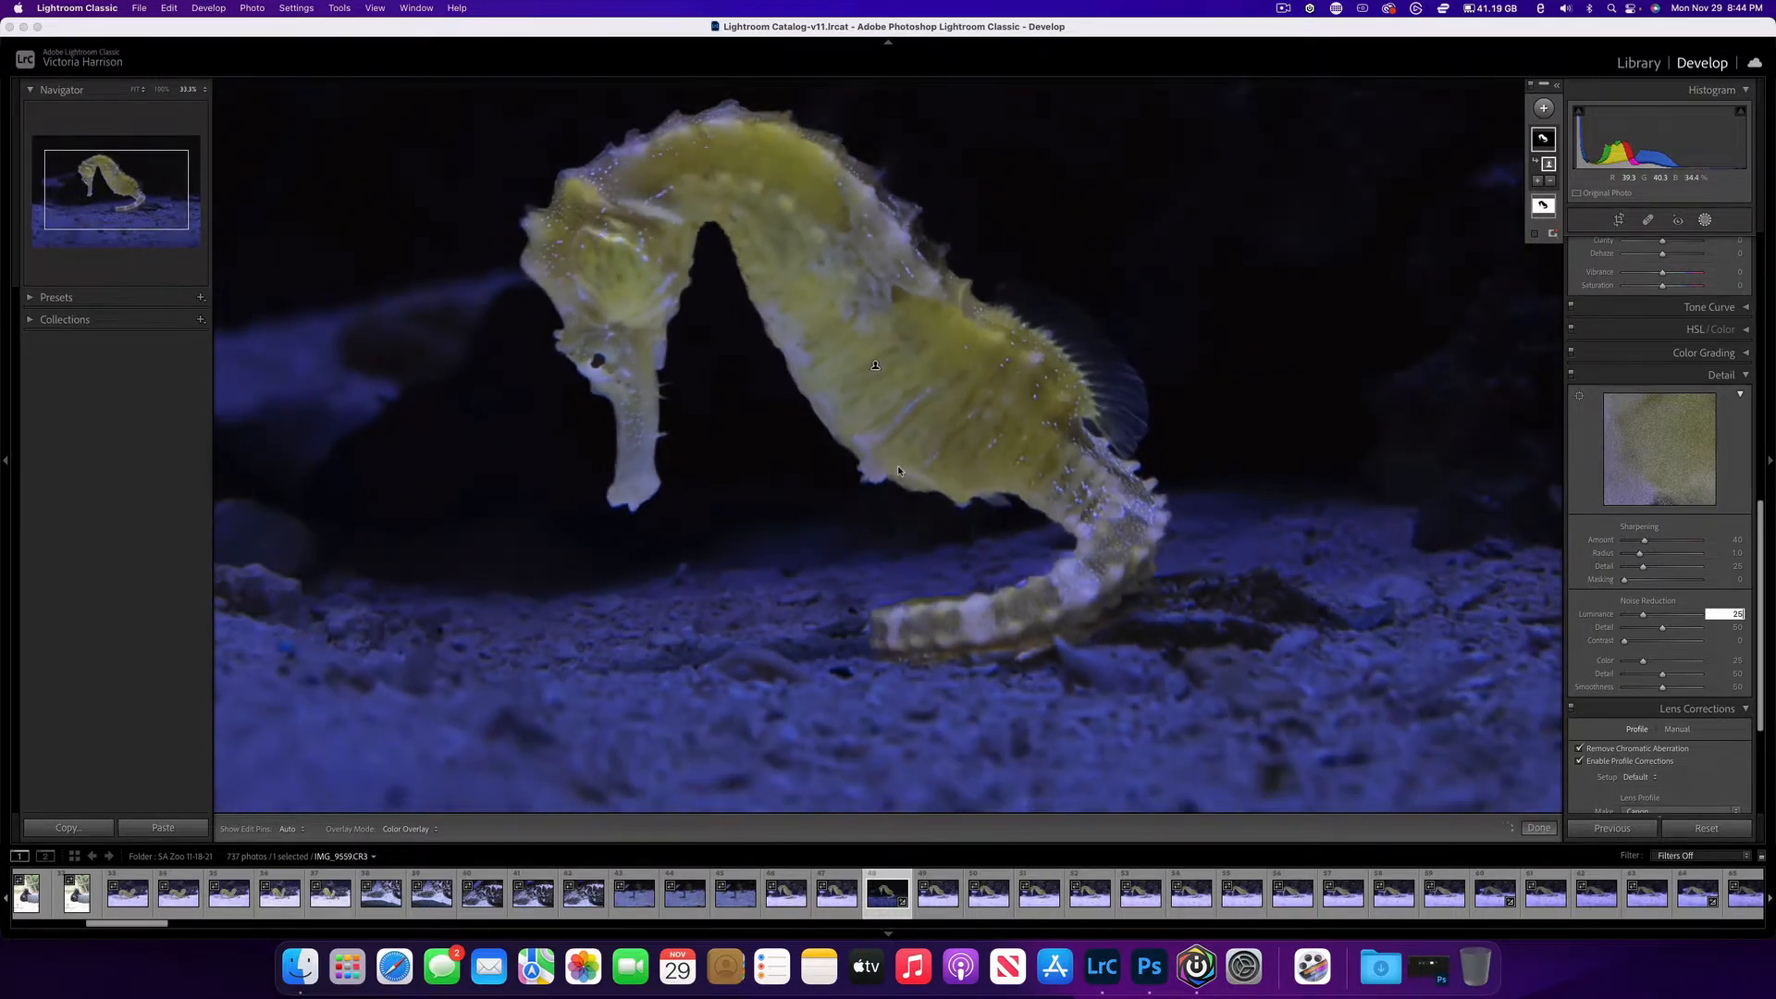
key("super+minus")
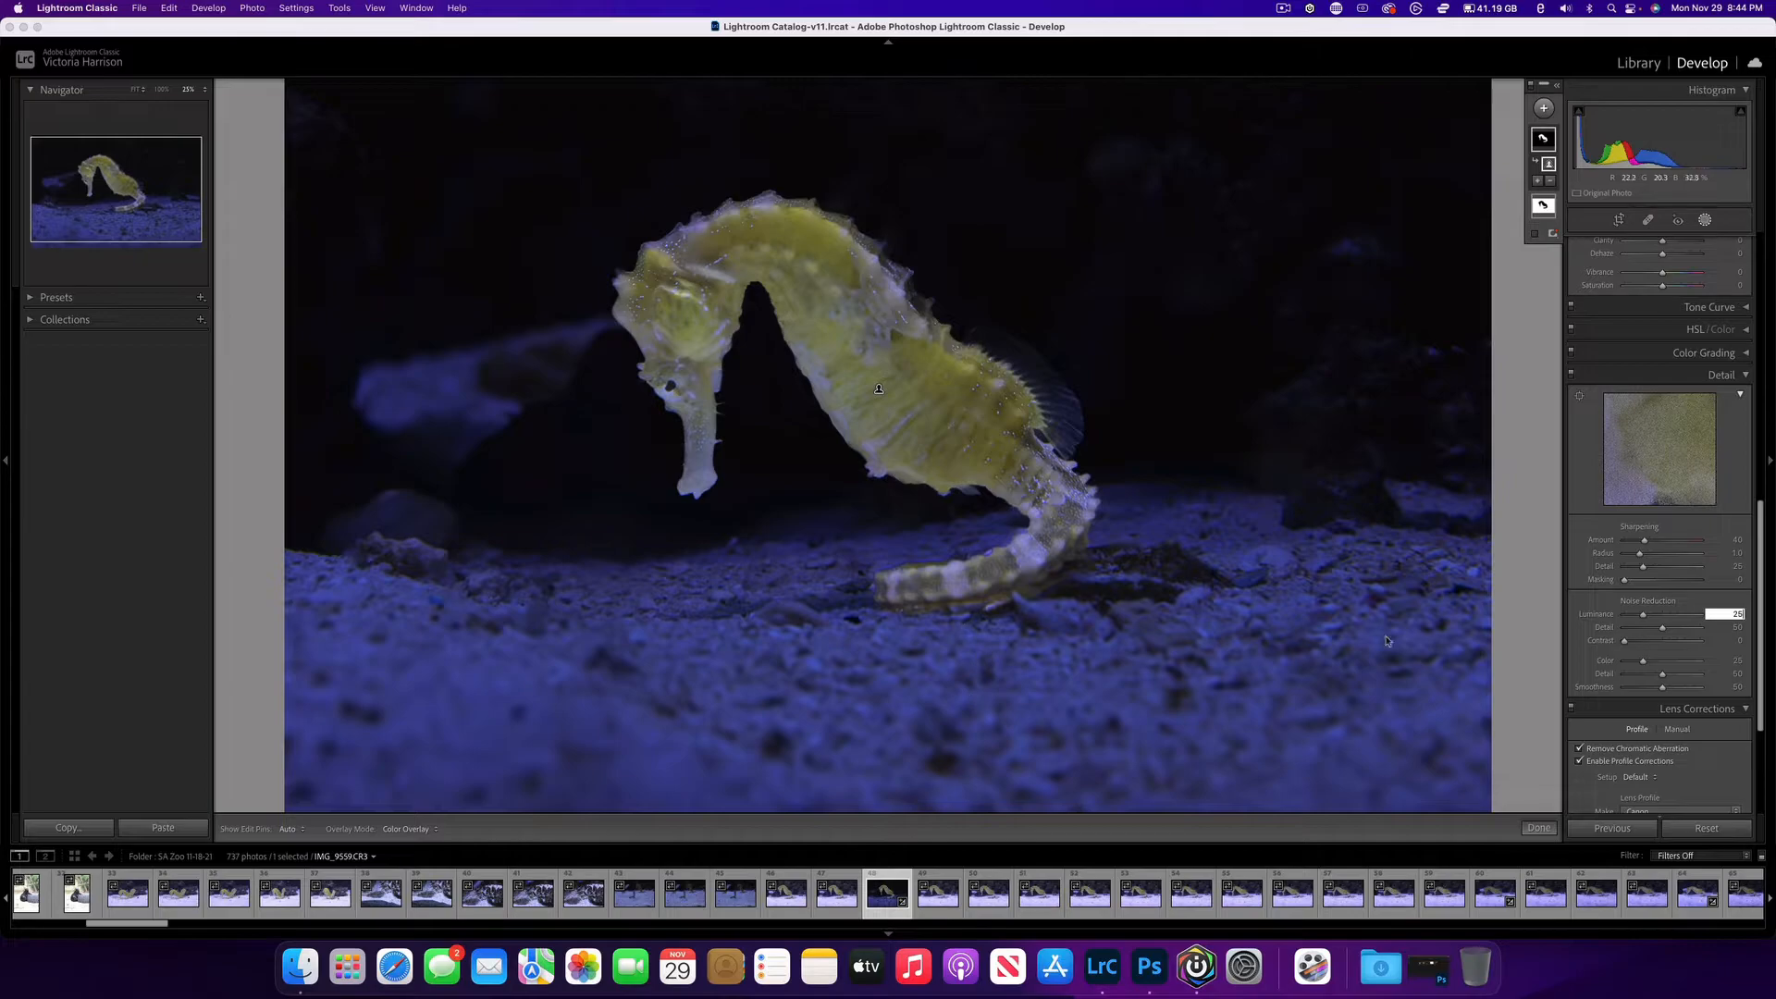
Set the purple and green Defringe amounts to 10 in the manual lens corrections
scroll(1668, 653, "down", 3)
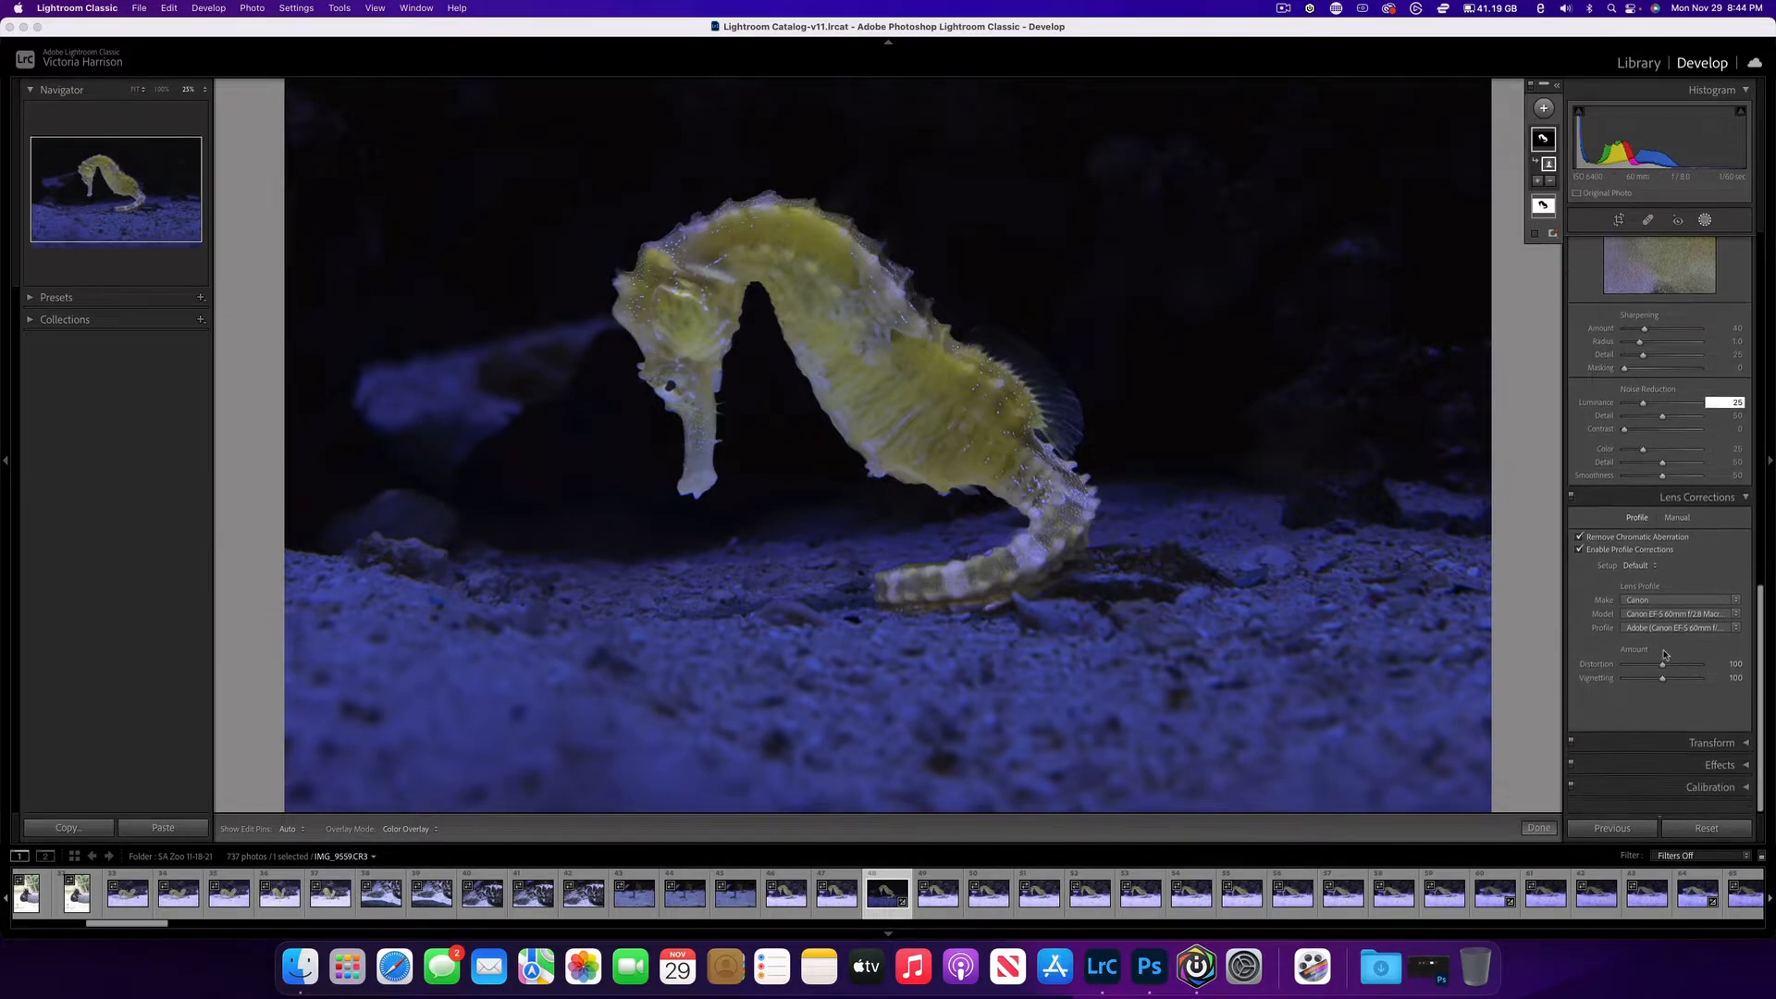
scroll(1665, 653, "down", 4)
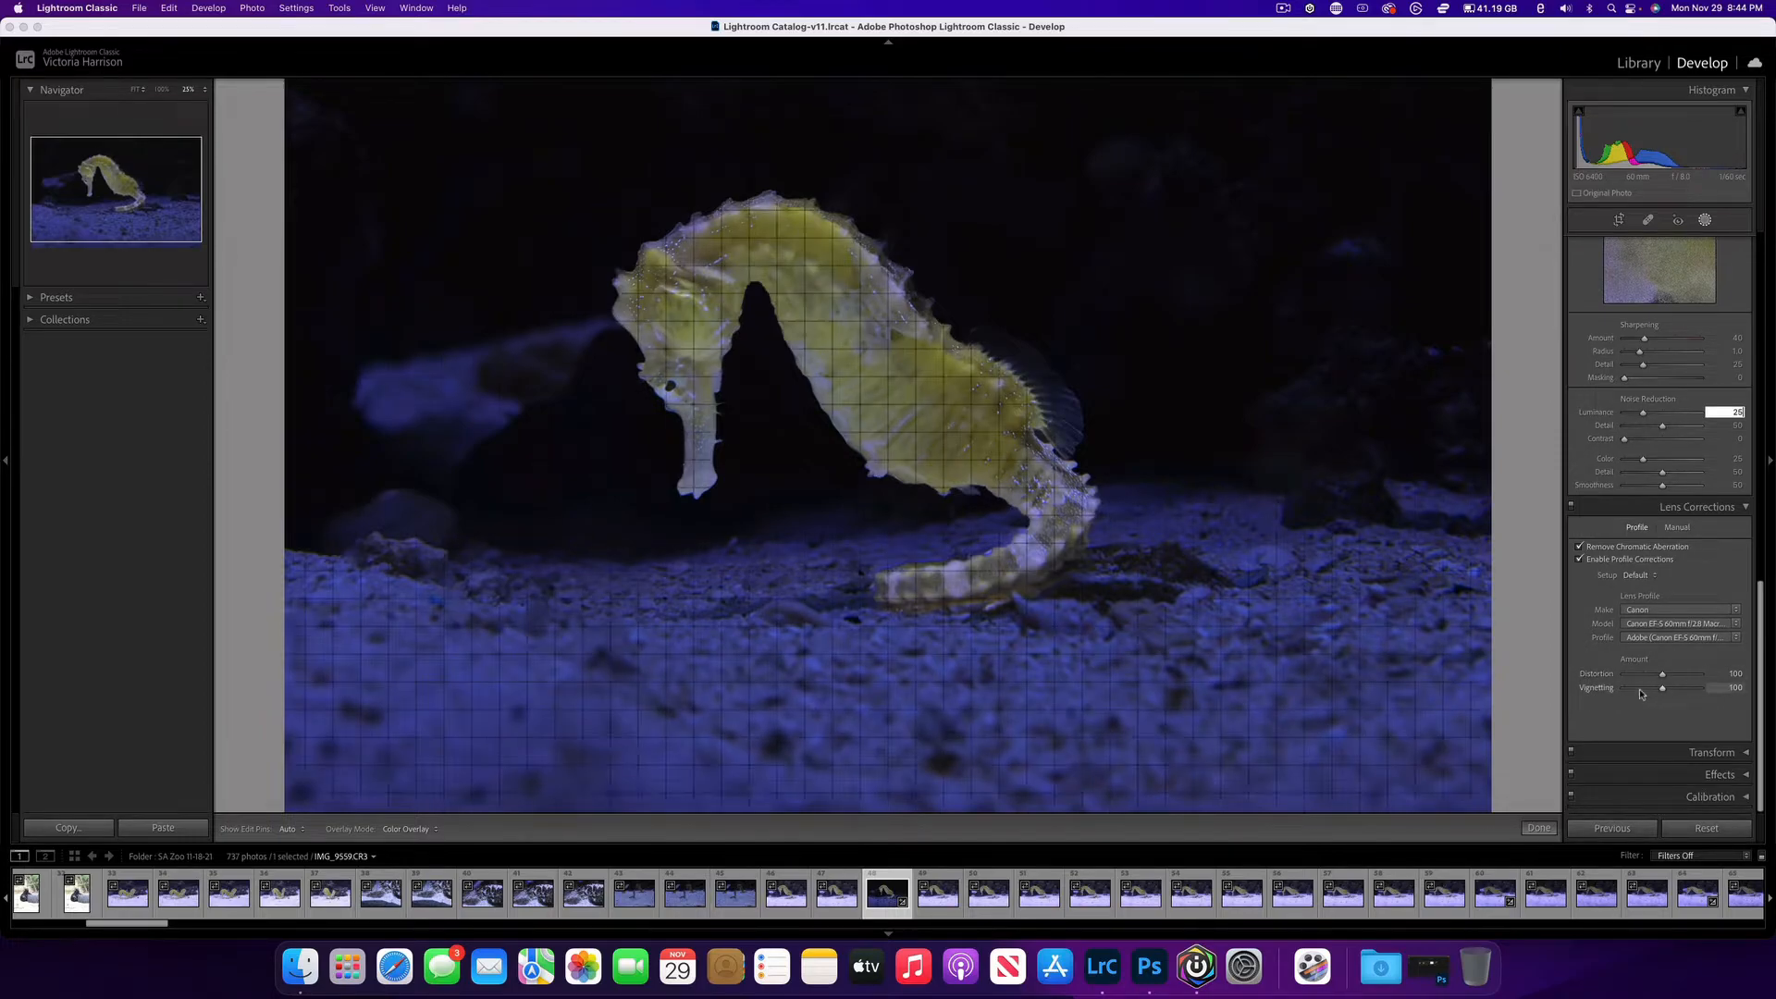
left_click(1673, 527)
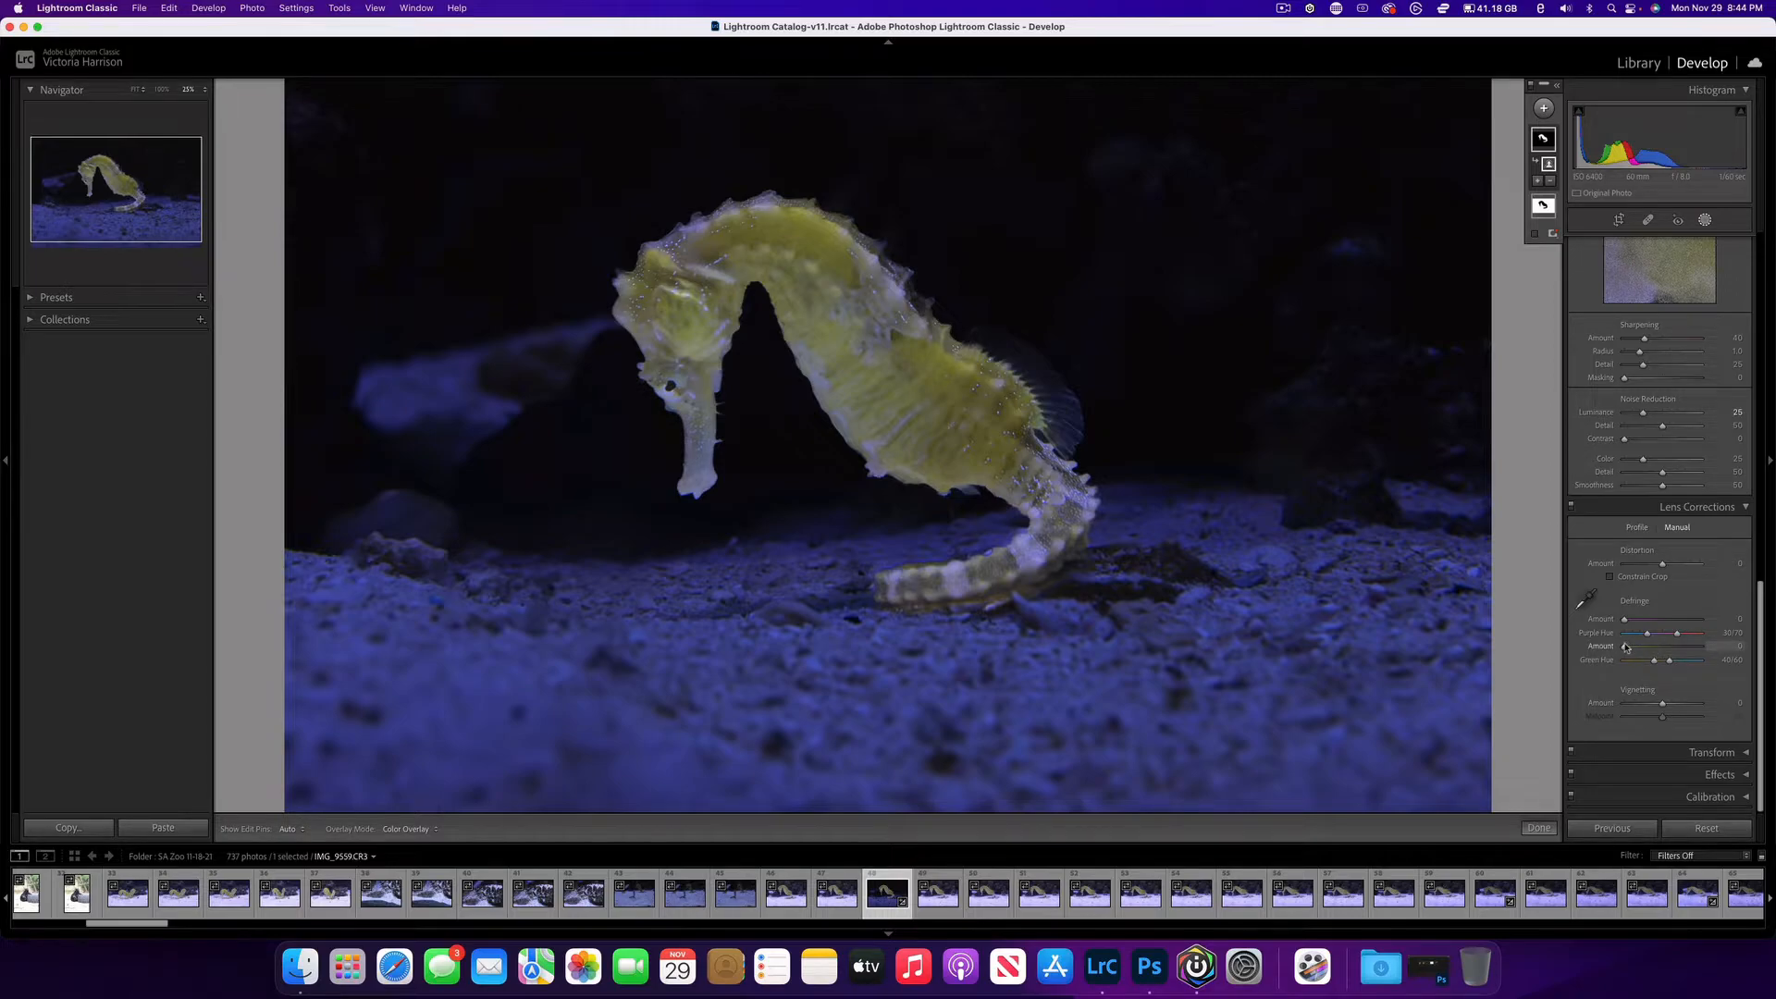
left_click_drag(1625, 621, 1740, 635)
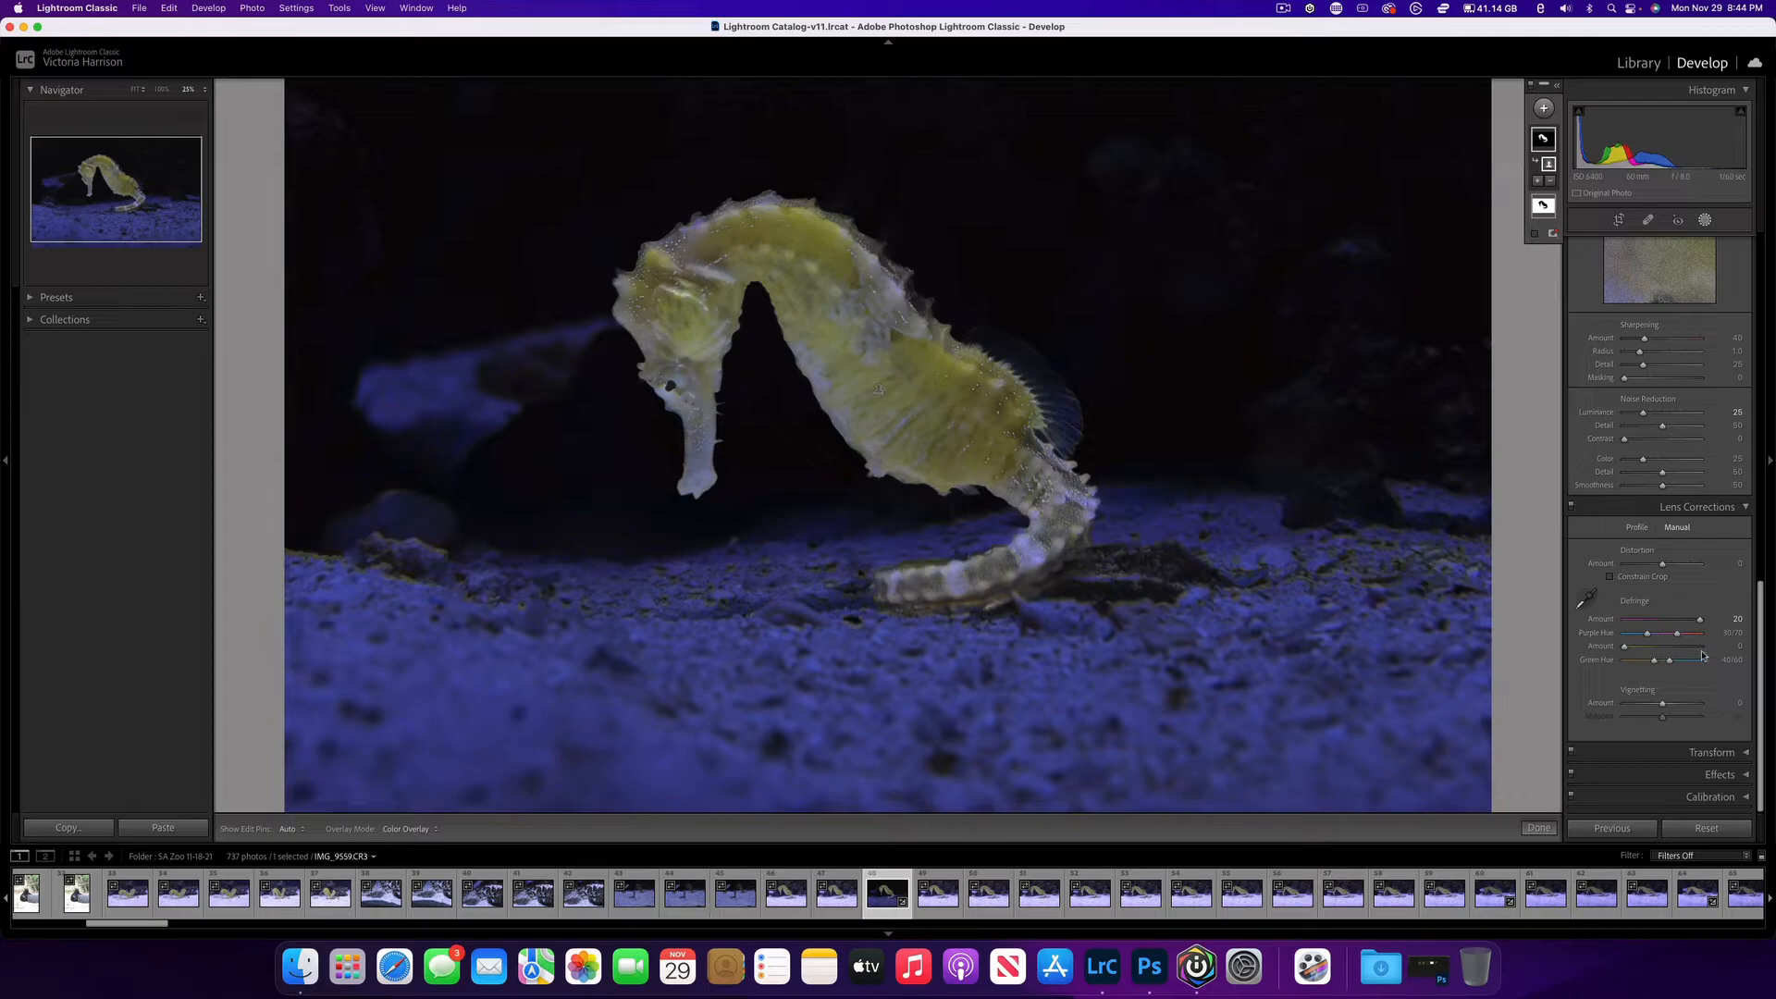
left_click_drag(1702, 624, 1666, 655)
left_click_drag(1656, 618, 1662, 622)
Adjust the photo's HSL saturation, with Blue at -23 and Yellow at +21
scroll(1720, 668, "up", 1)
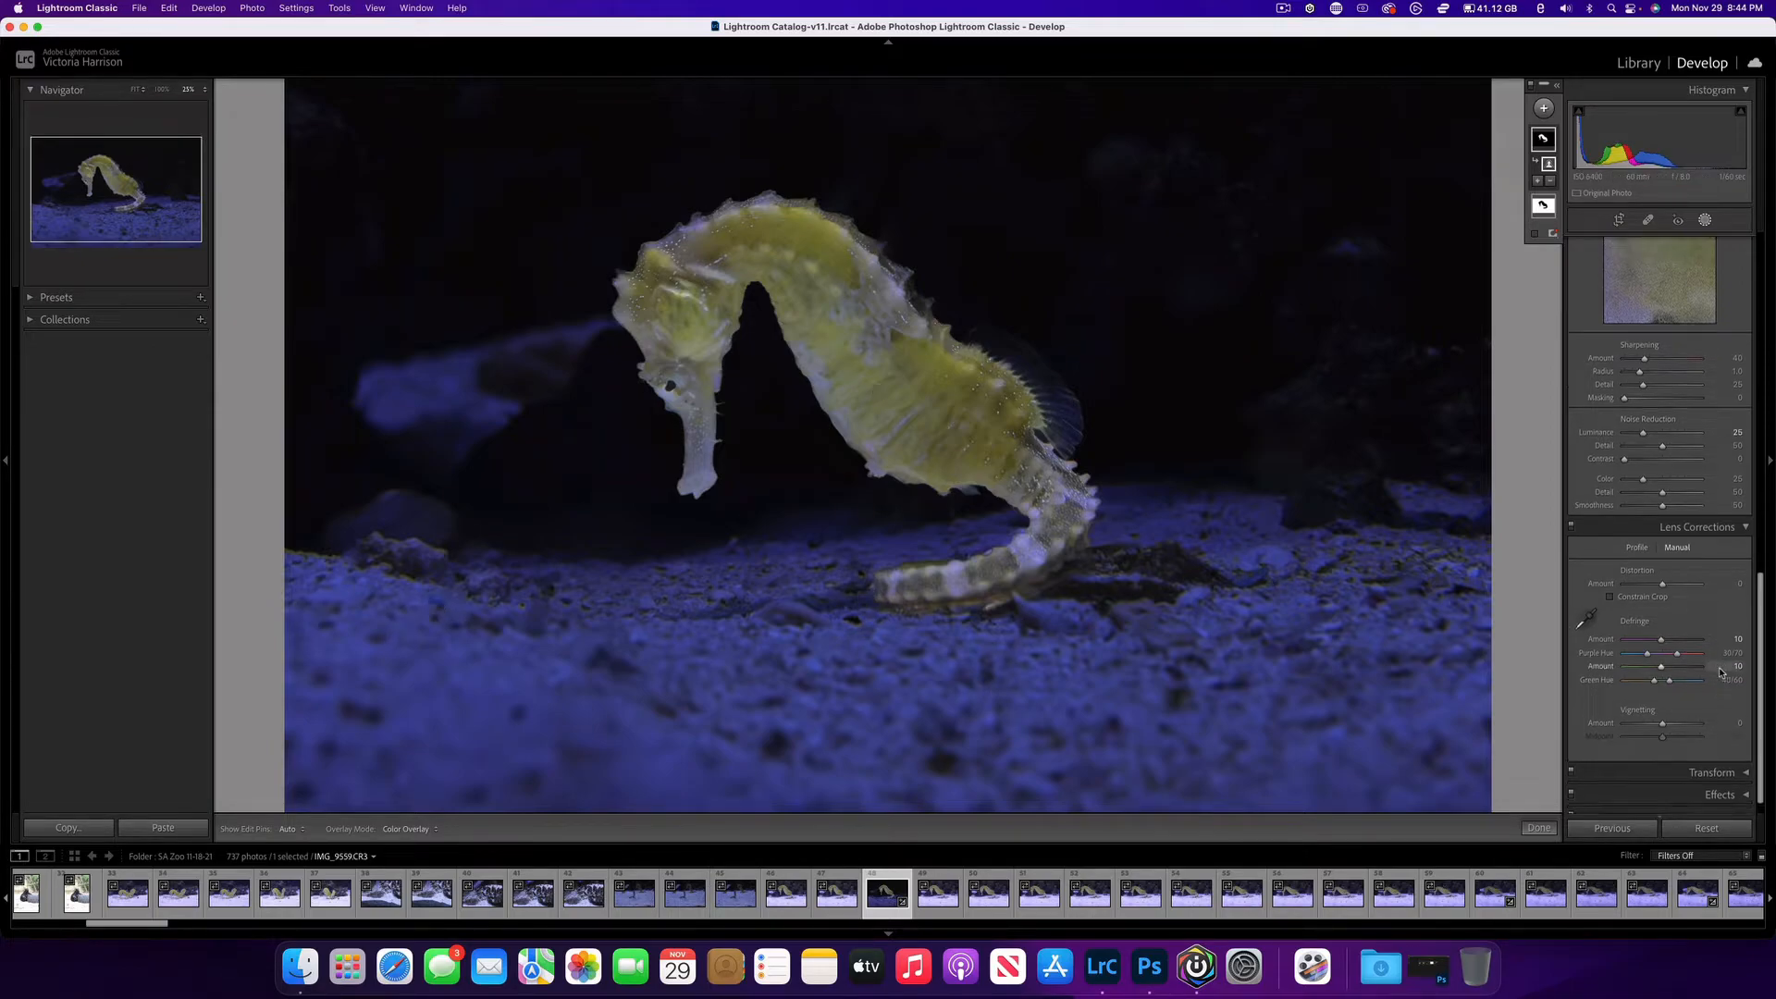
scroll(1720, 669, "up", 10)
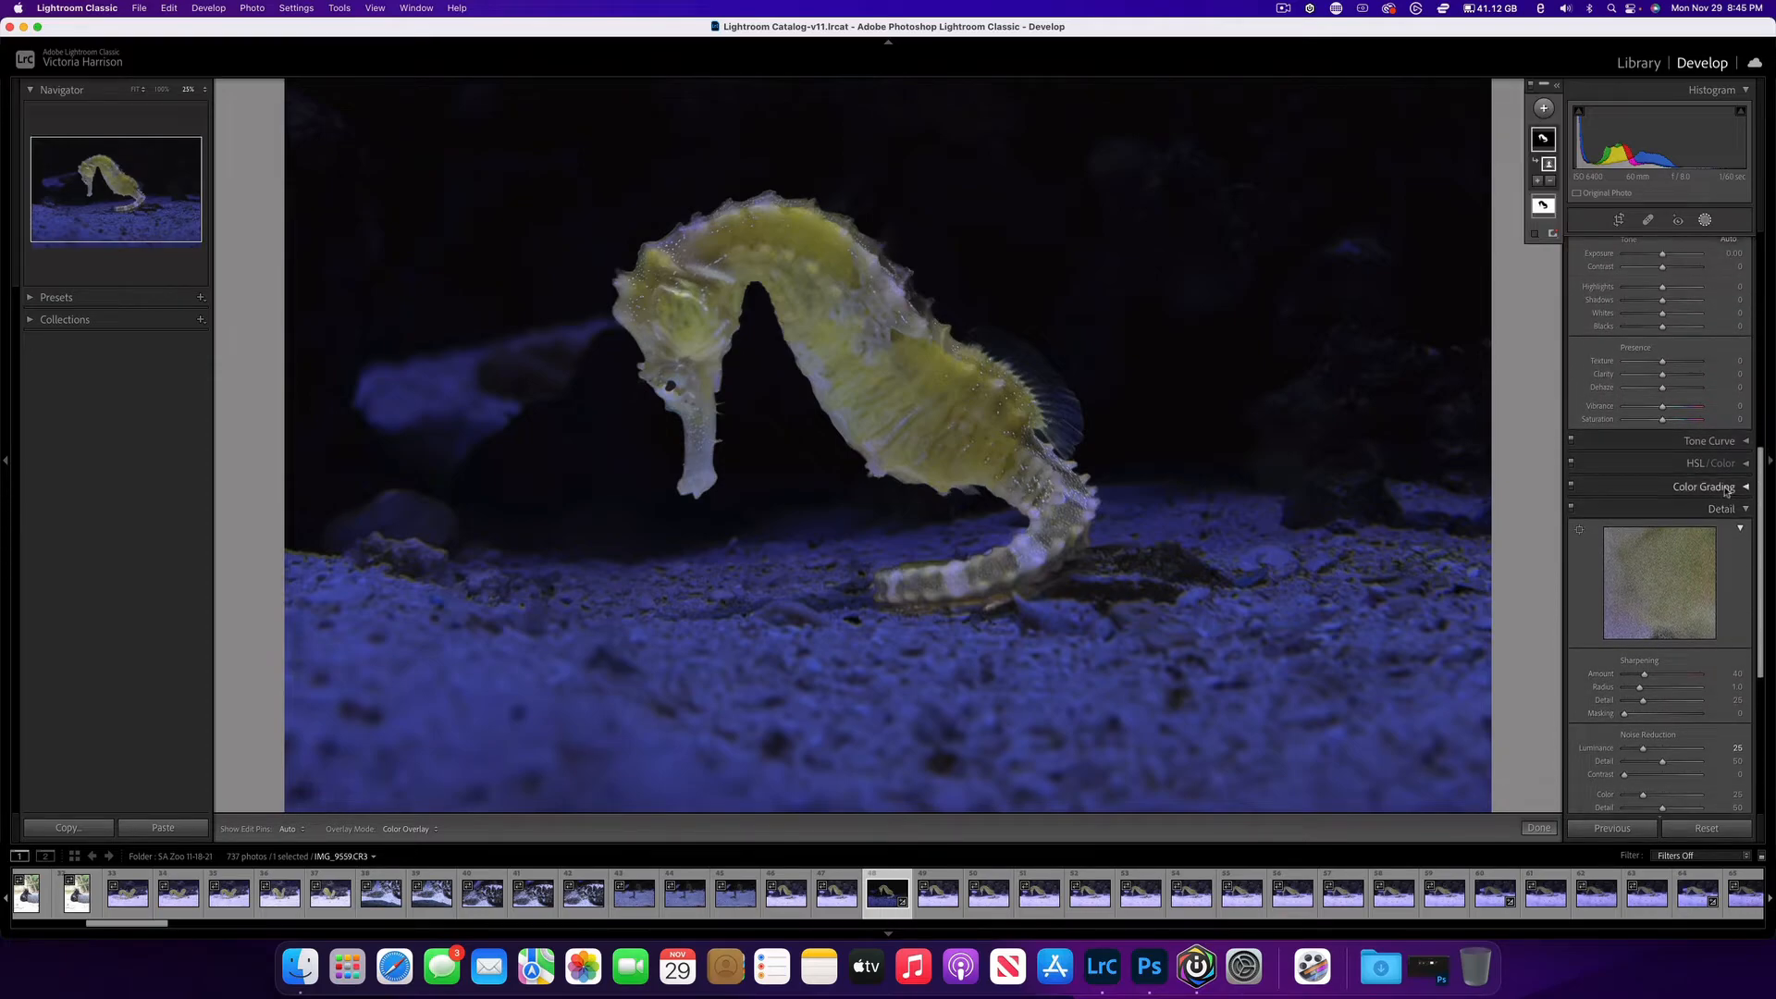
left_click(1723, 491)
left_click(1726, 489)
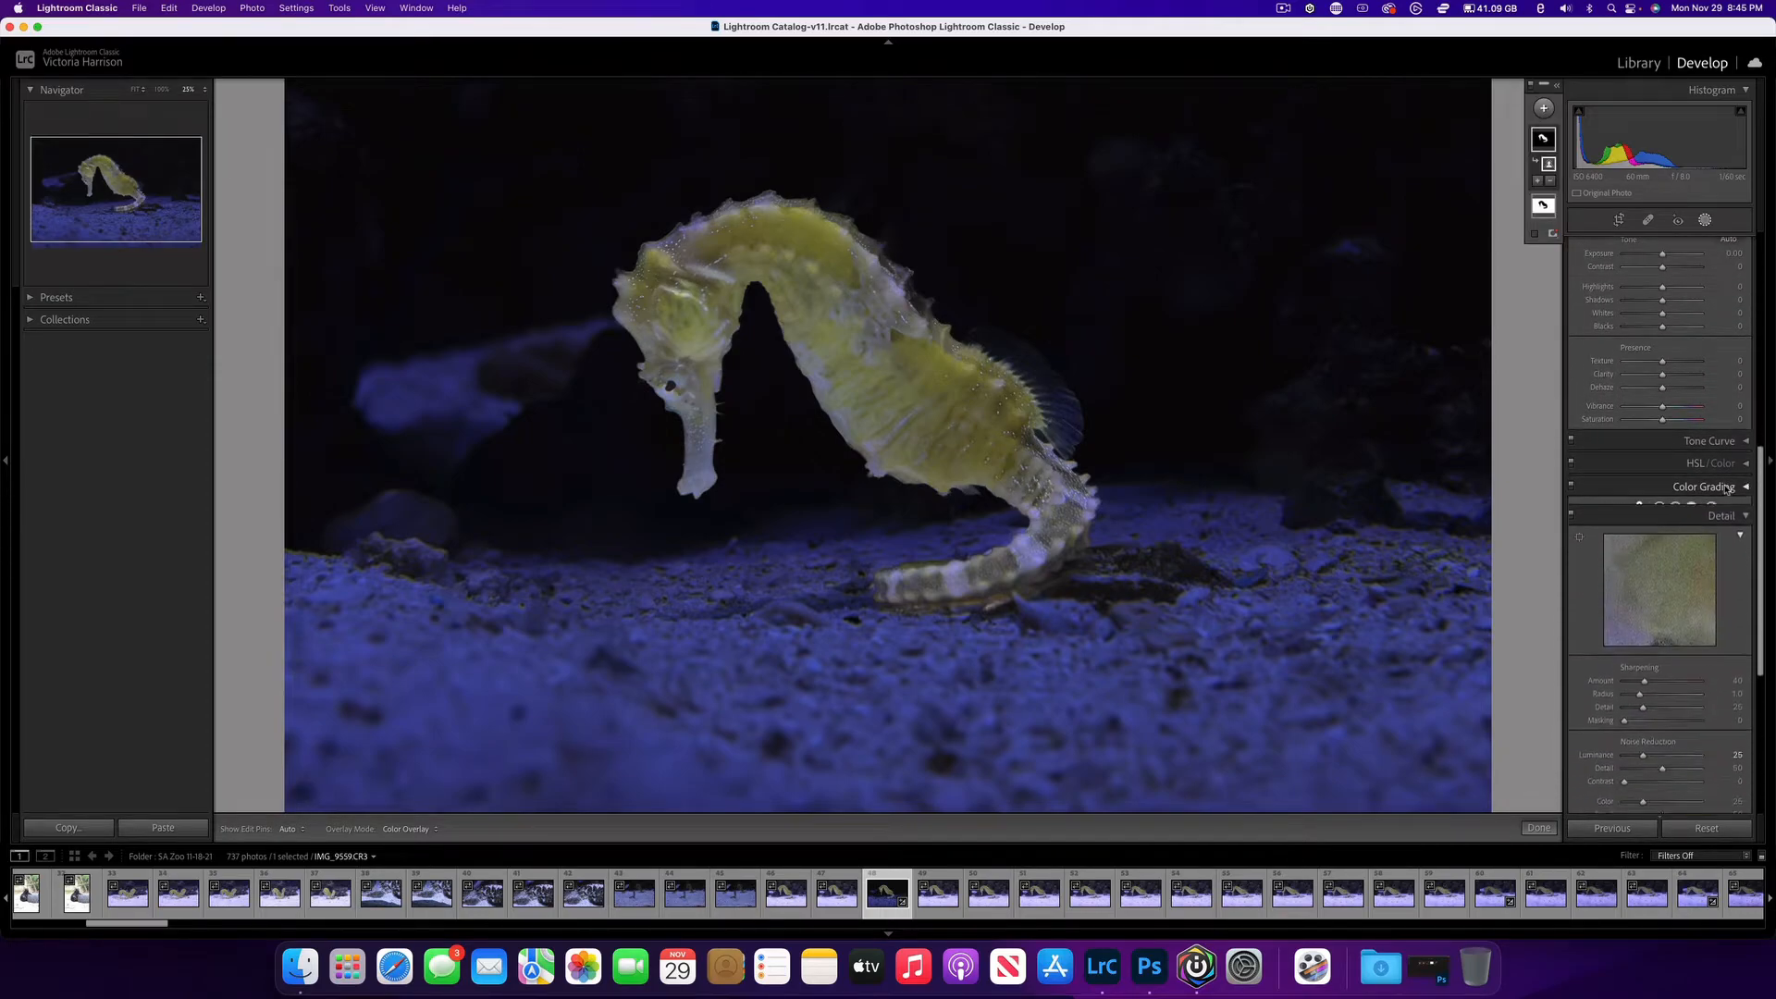
scroll(1713, 441, "up", 5)
scroll(1714, 441, "down", 3)
left_click(1713, 553)
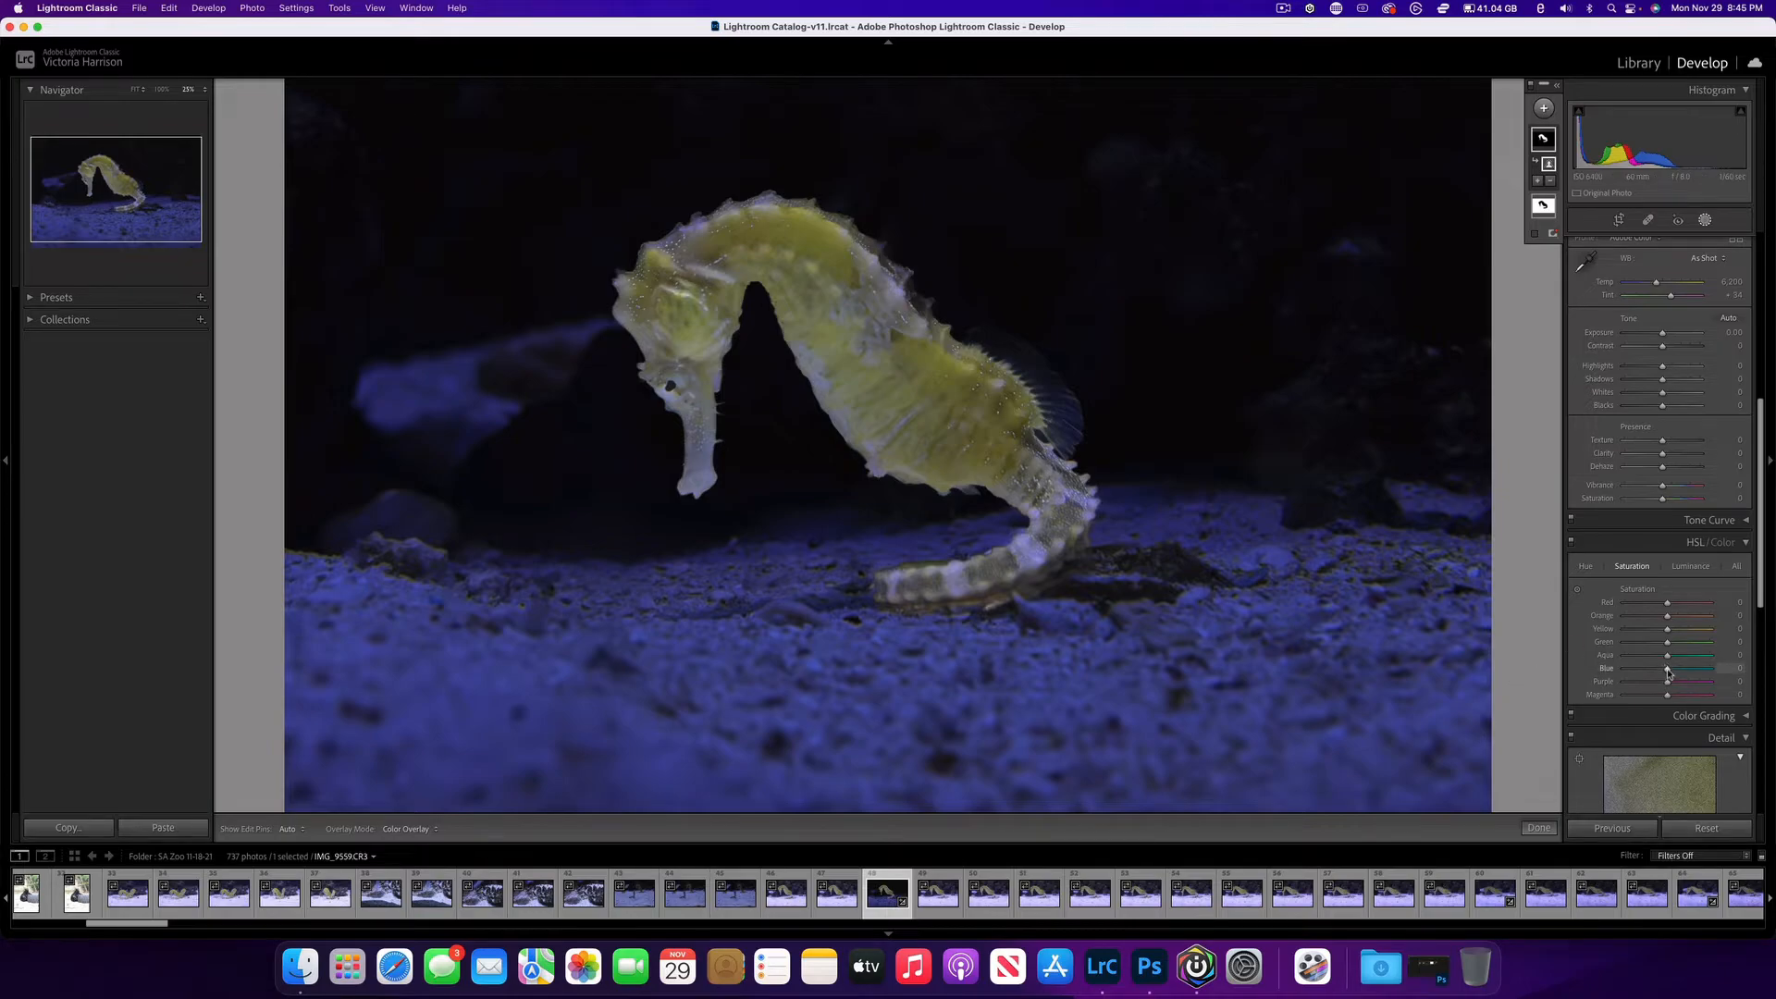
left_click_drag(1667, 673, 1647, 635)
left_click_drag(1647, 634, 1638, 634)
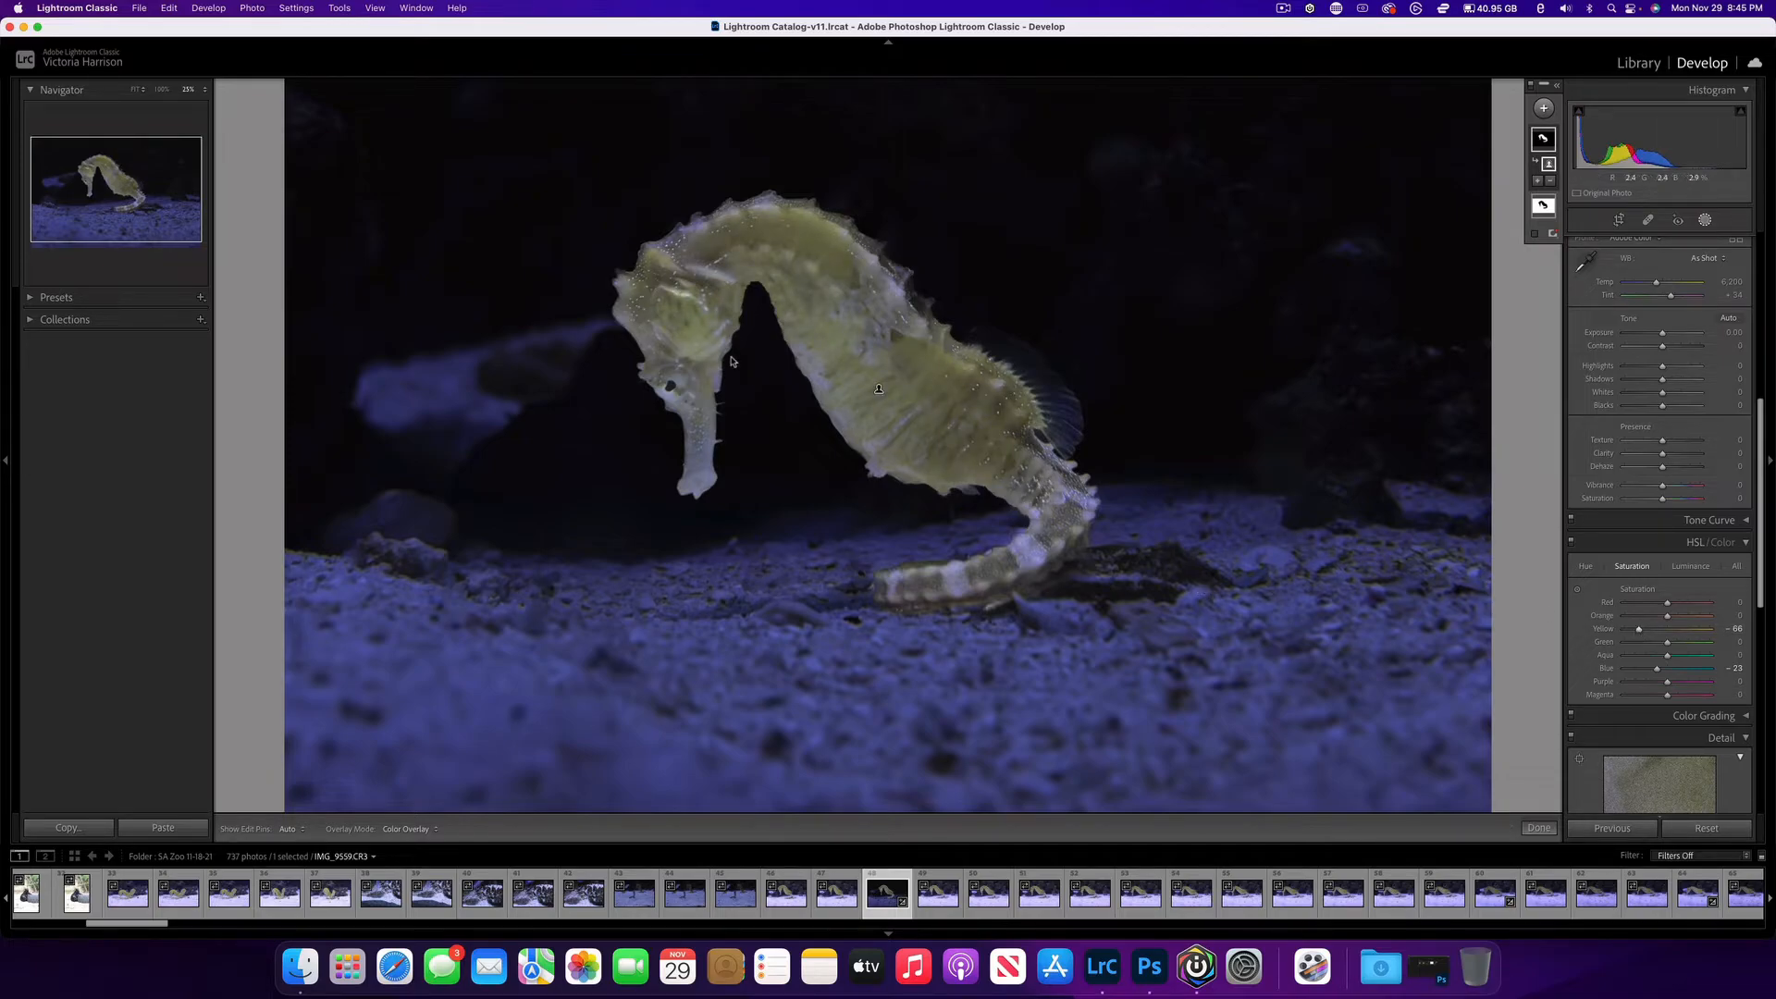
left_click_drag(1638, 633, 1648, 637)
mouse_move(1648, 629)
left_mouse_down()
mouse_move(1696, 635)
mouse_move(1677, 636)
left_mouse_up()
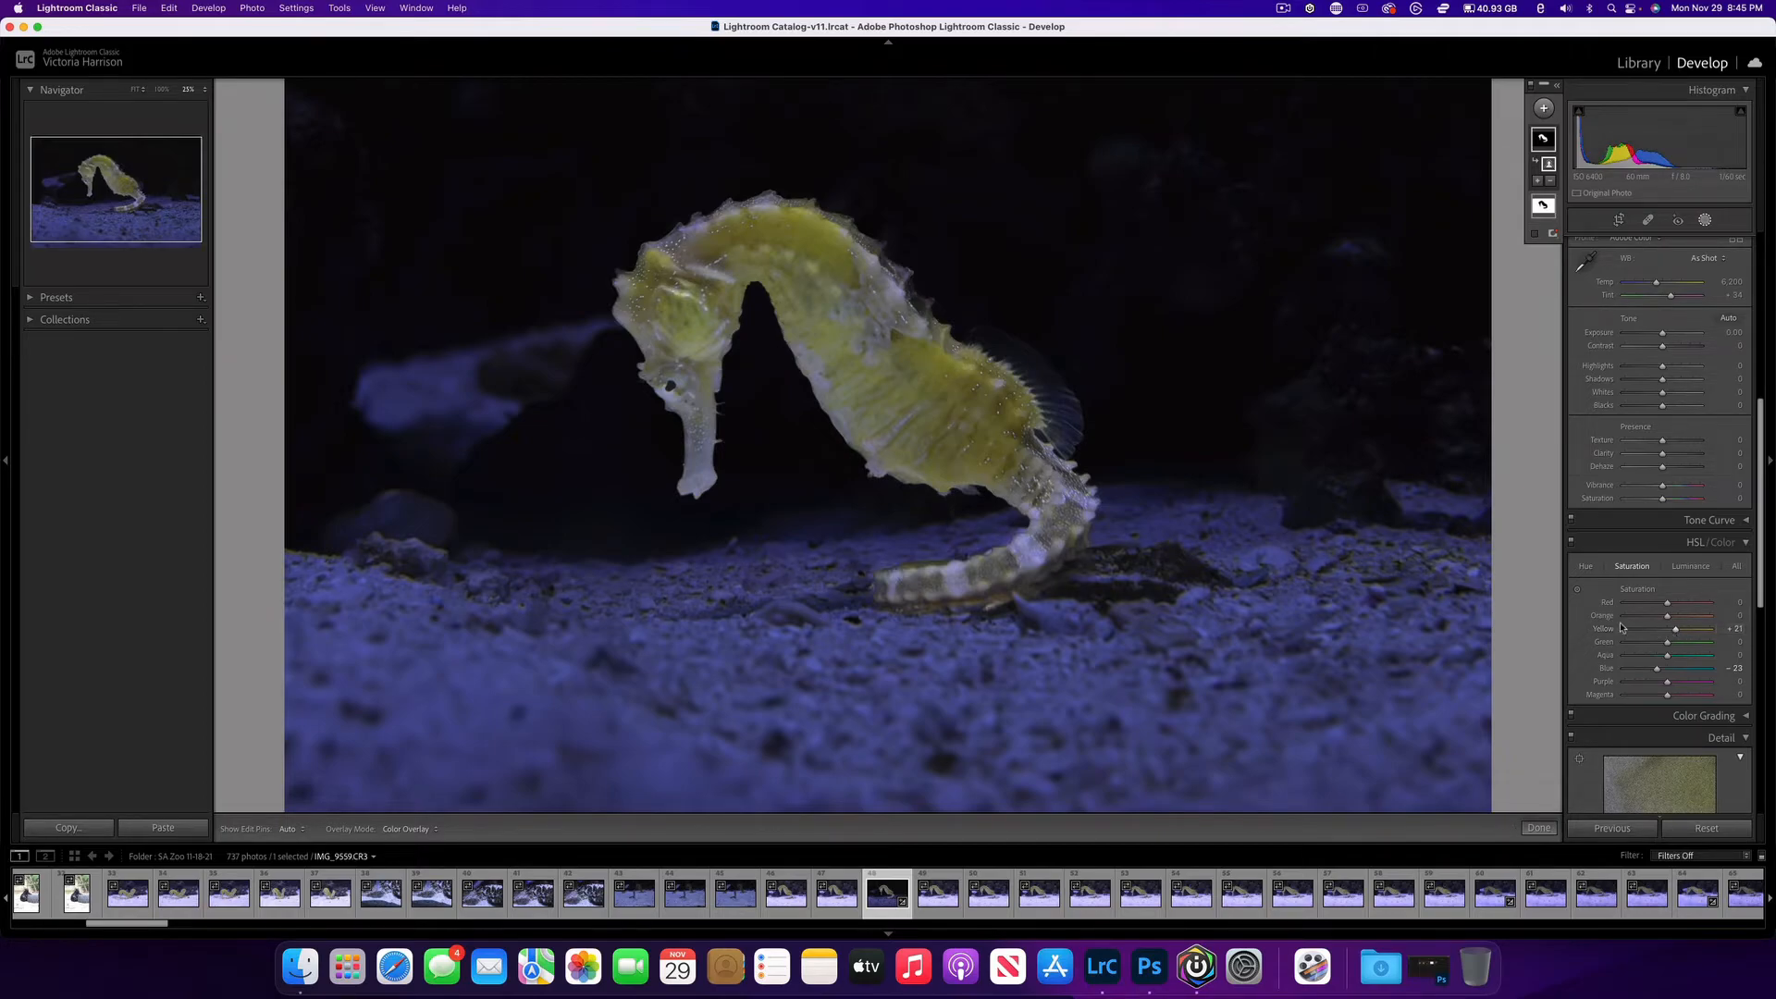
Open the adjusted seahorse photo for editing in Adobe Photoshop 2022
scroll(1618, 621, "down", 8)
scroll(1620, 626, "up", 15)
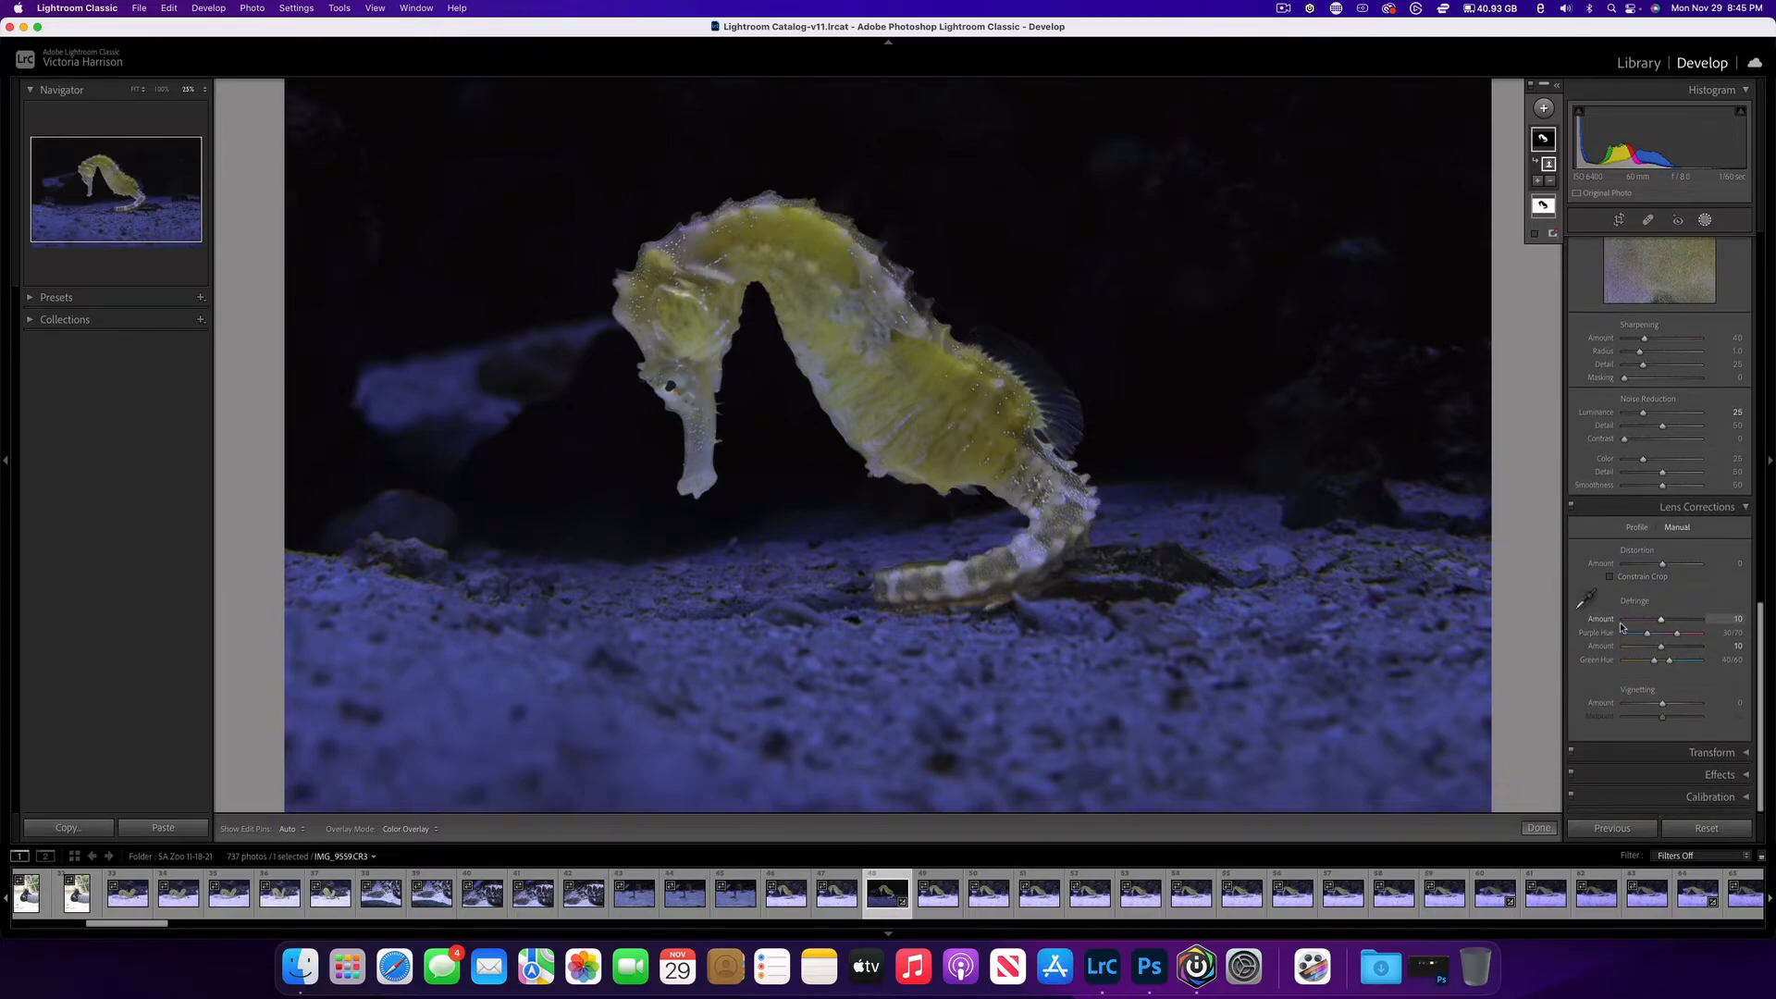
right_click(847, 417)
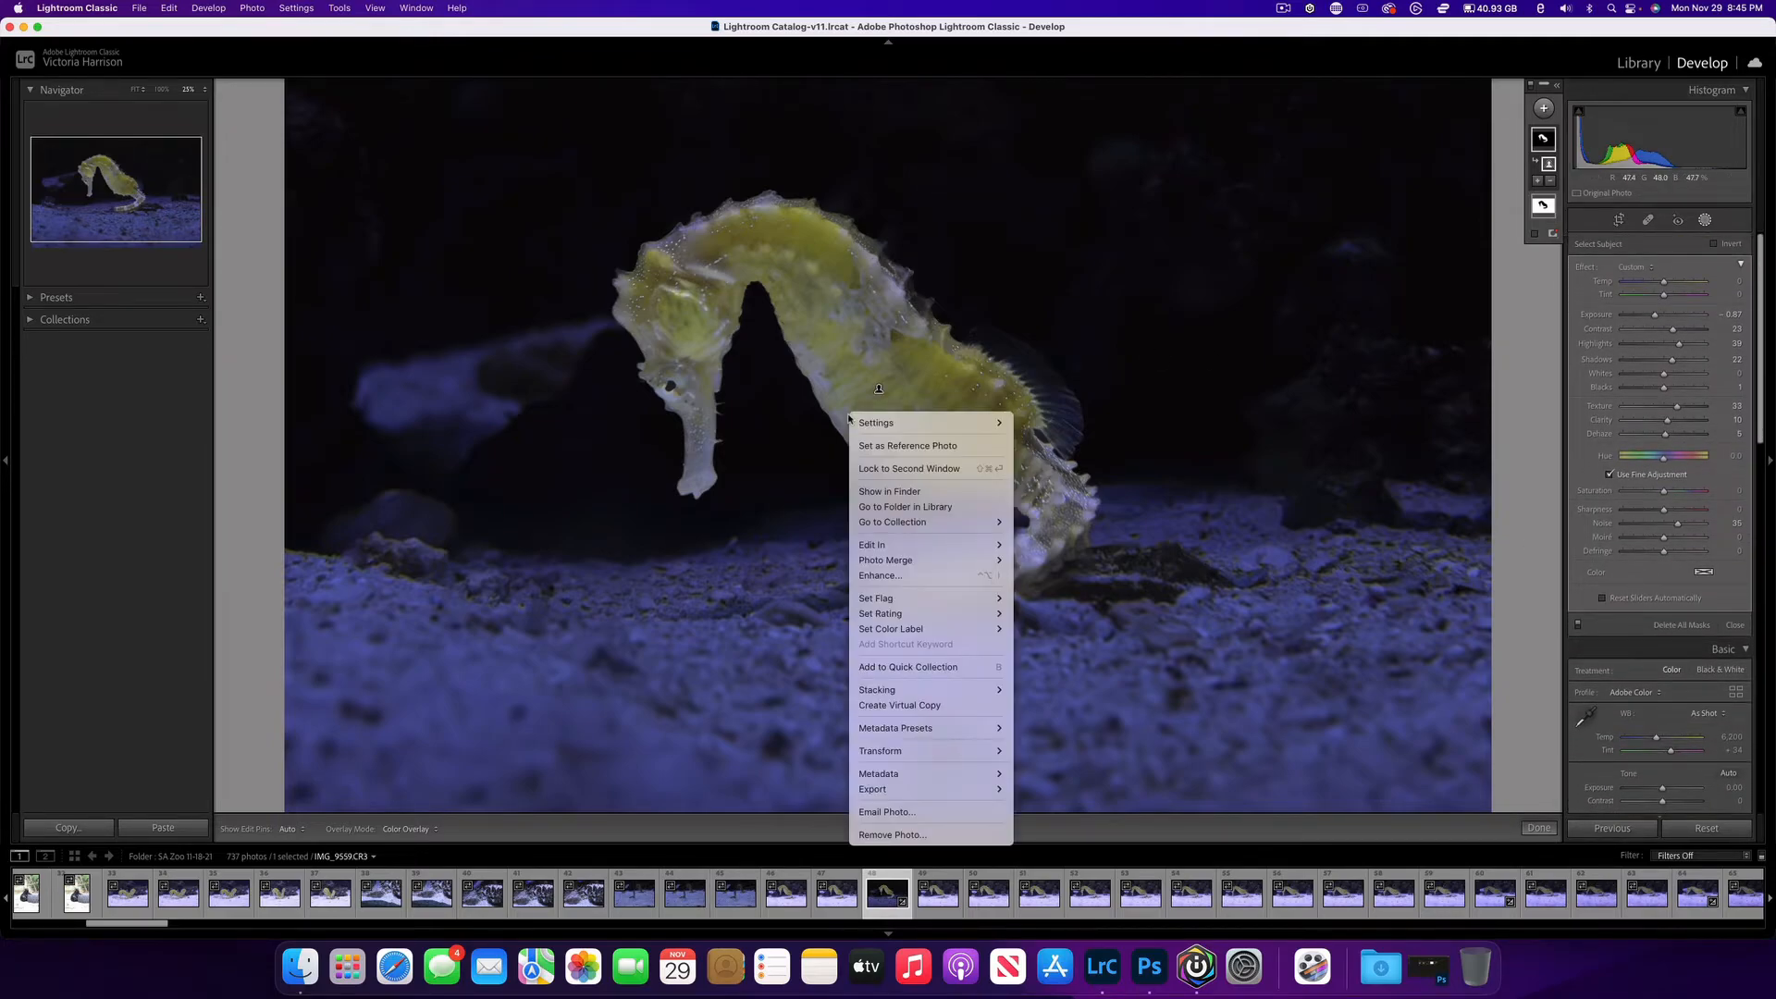
mouse_move(976, 546)
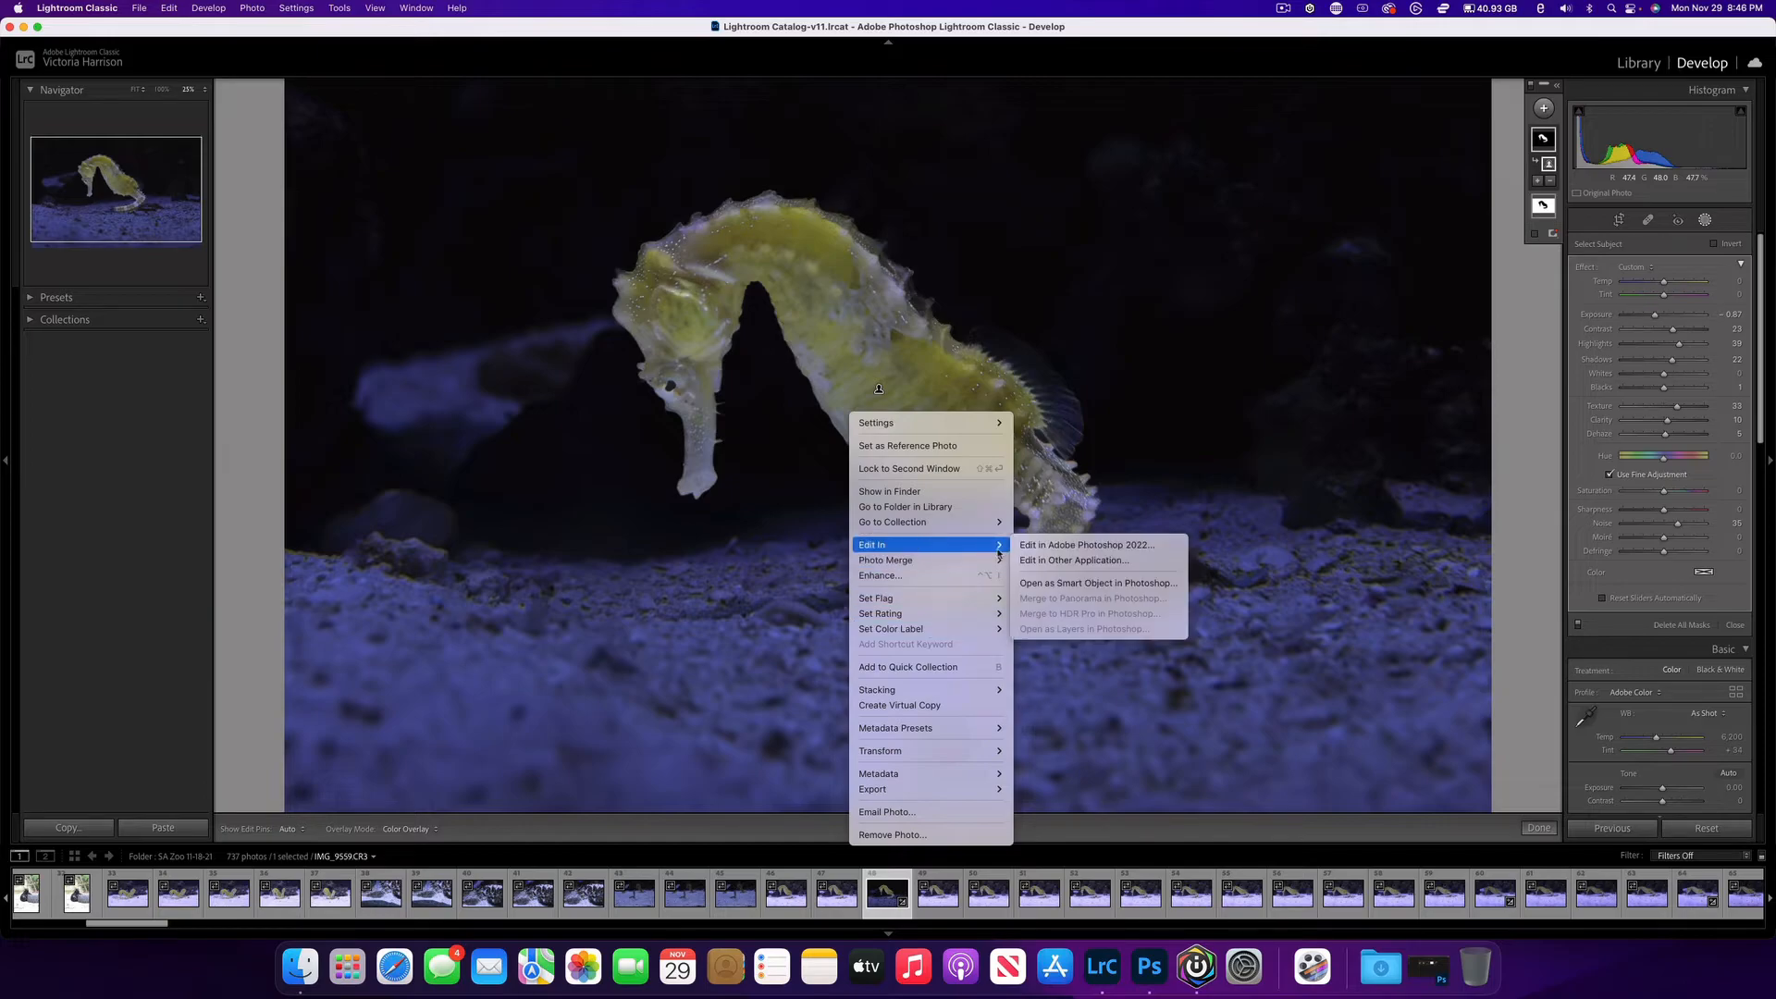
left_click(1046, 546)
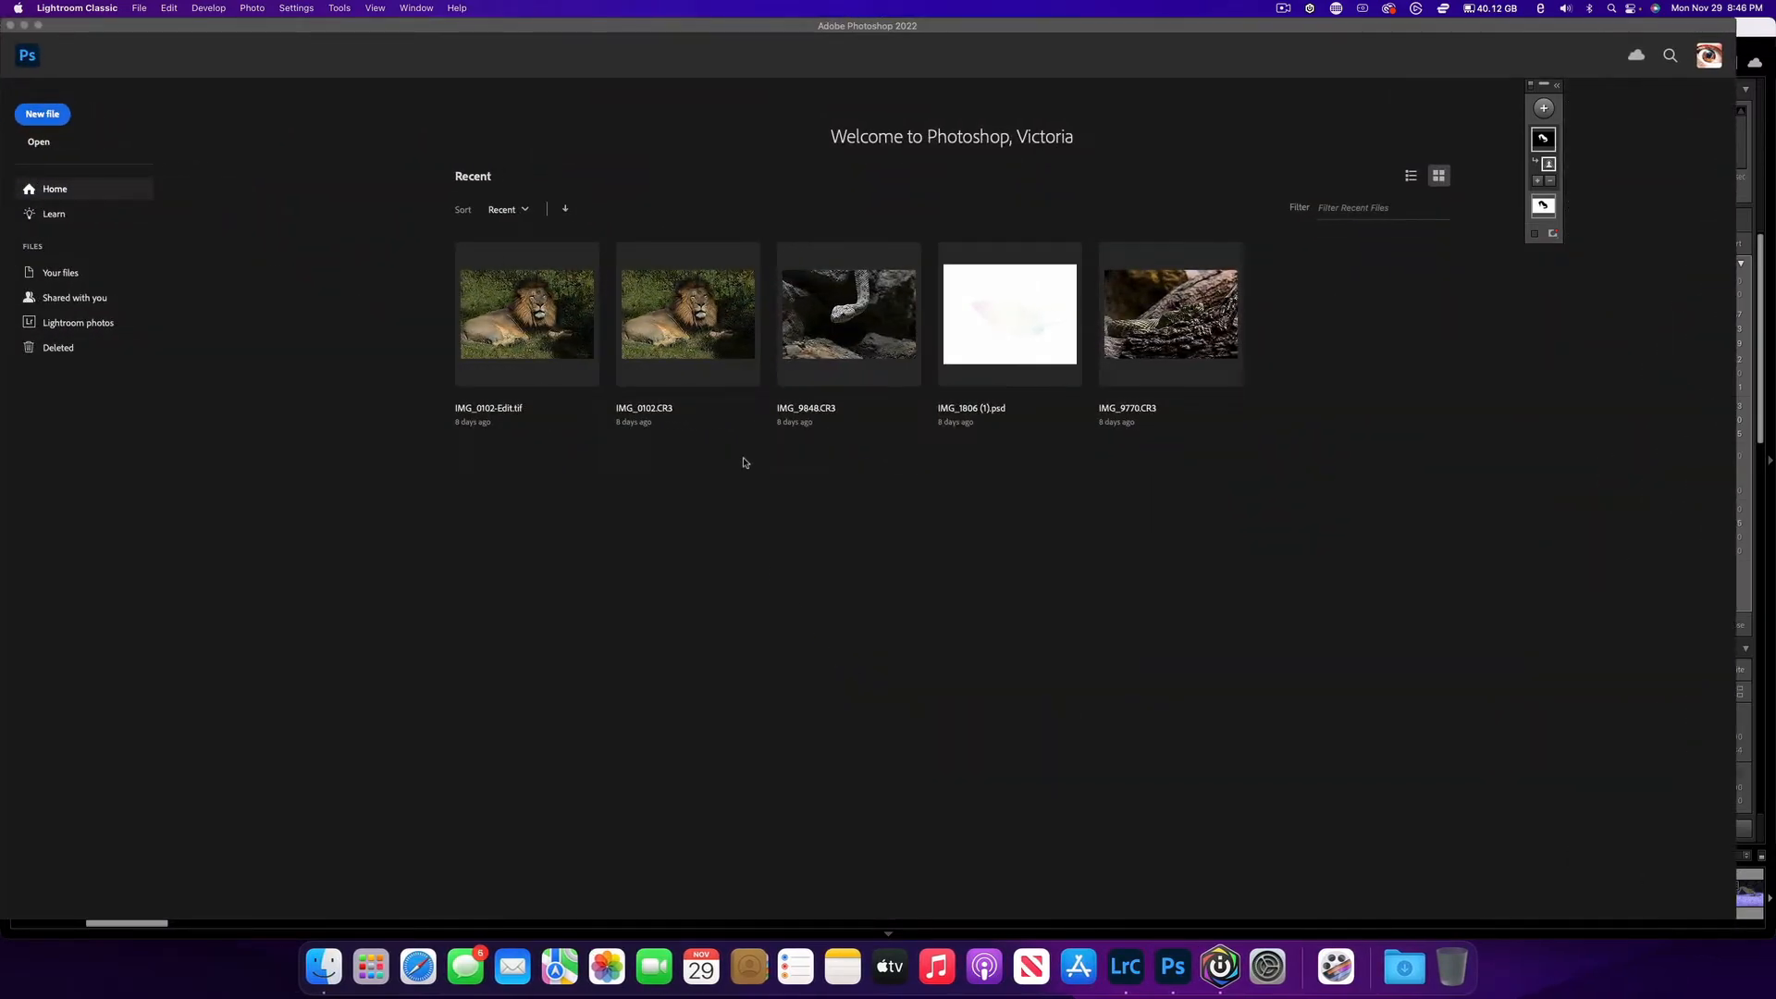
key("ctrl+Up")
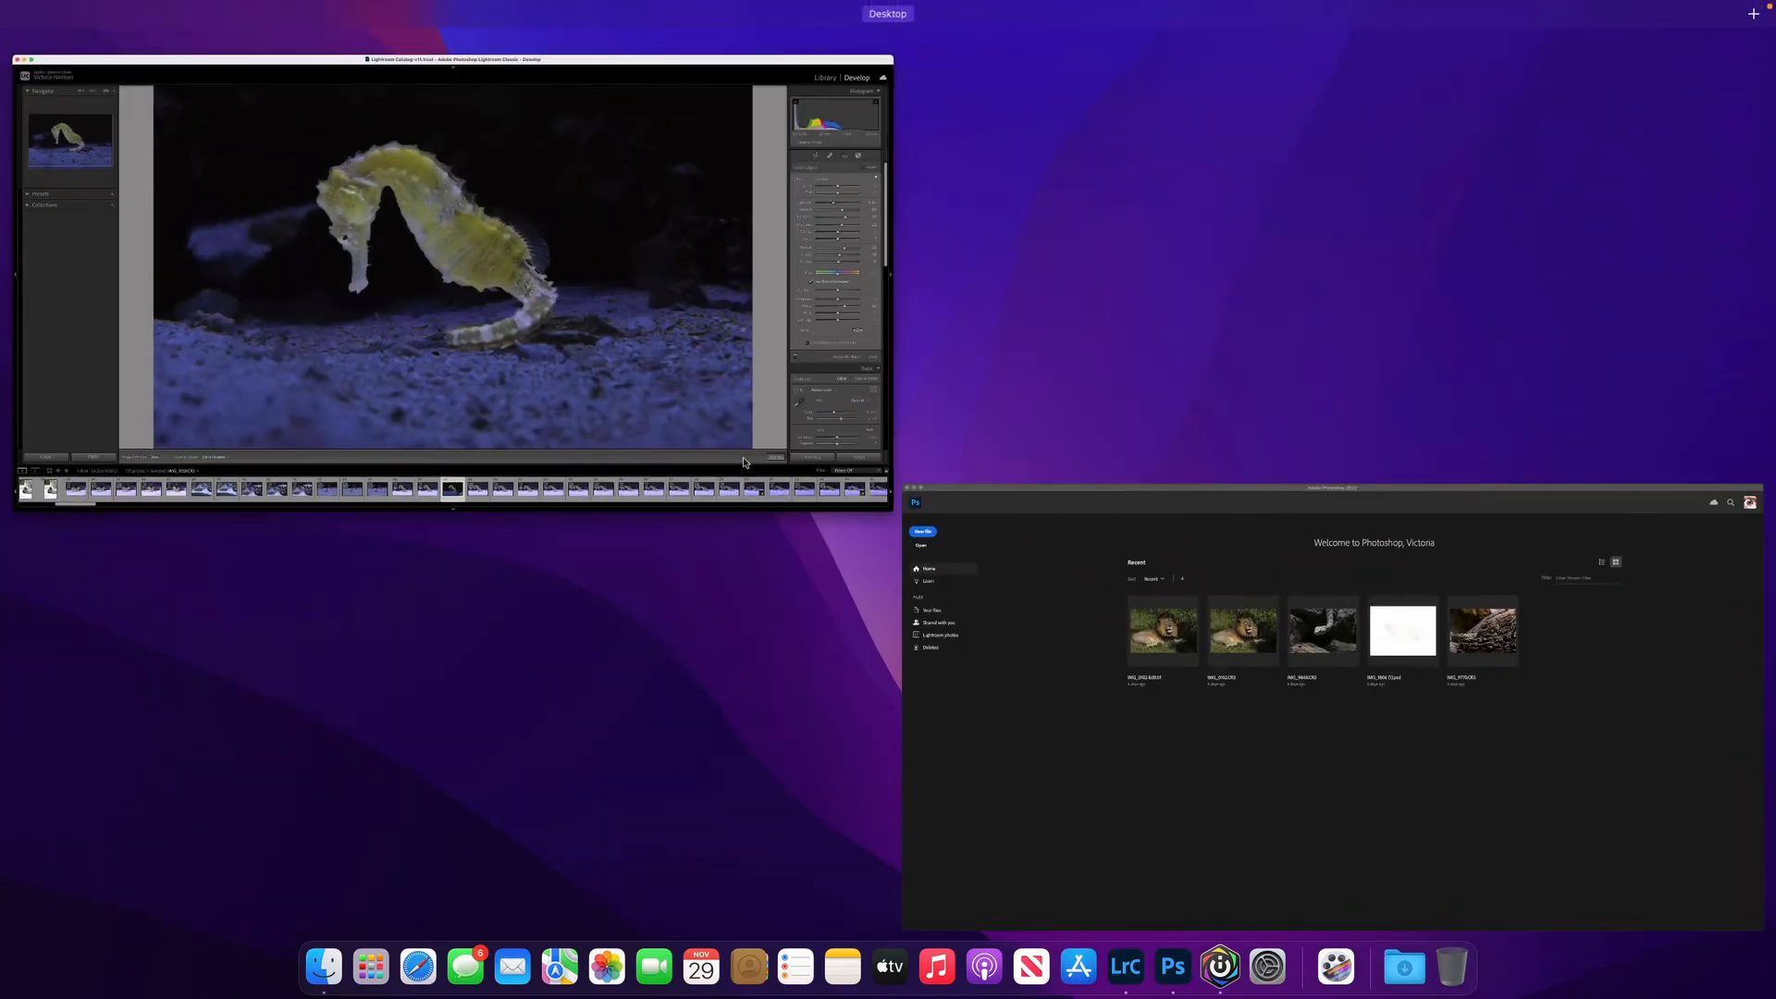
left_click(740, 394)
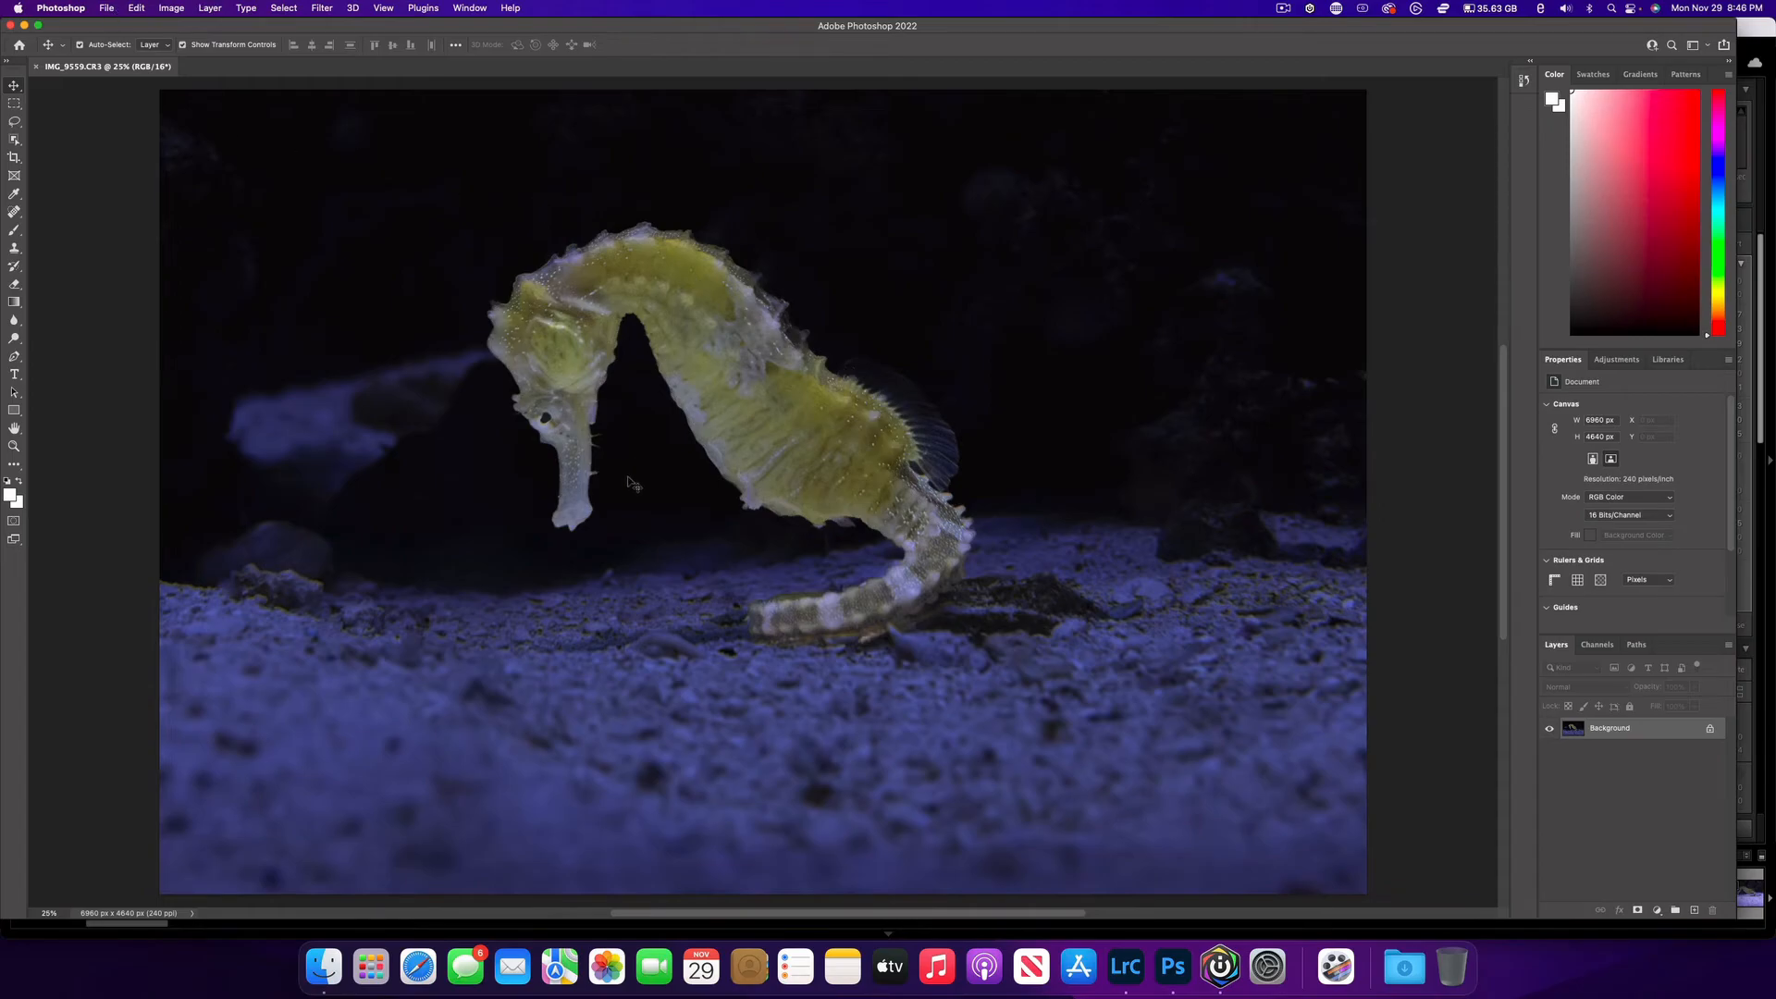
Examine the seahorse's body and tail and the surrounding sand up close for remaining flaws, ending with an overall view of the photo
key("super+plus")
key("super+plus")
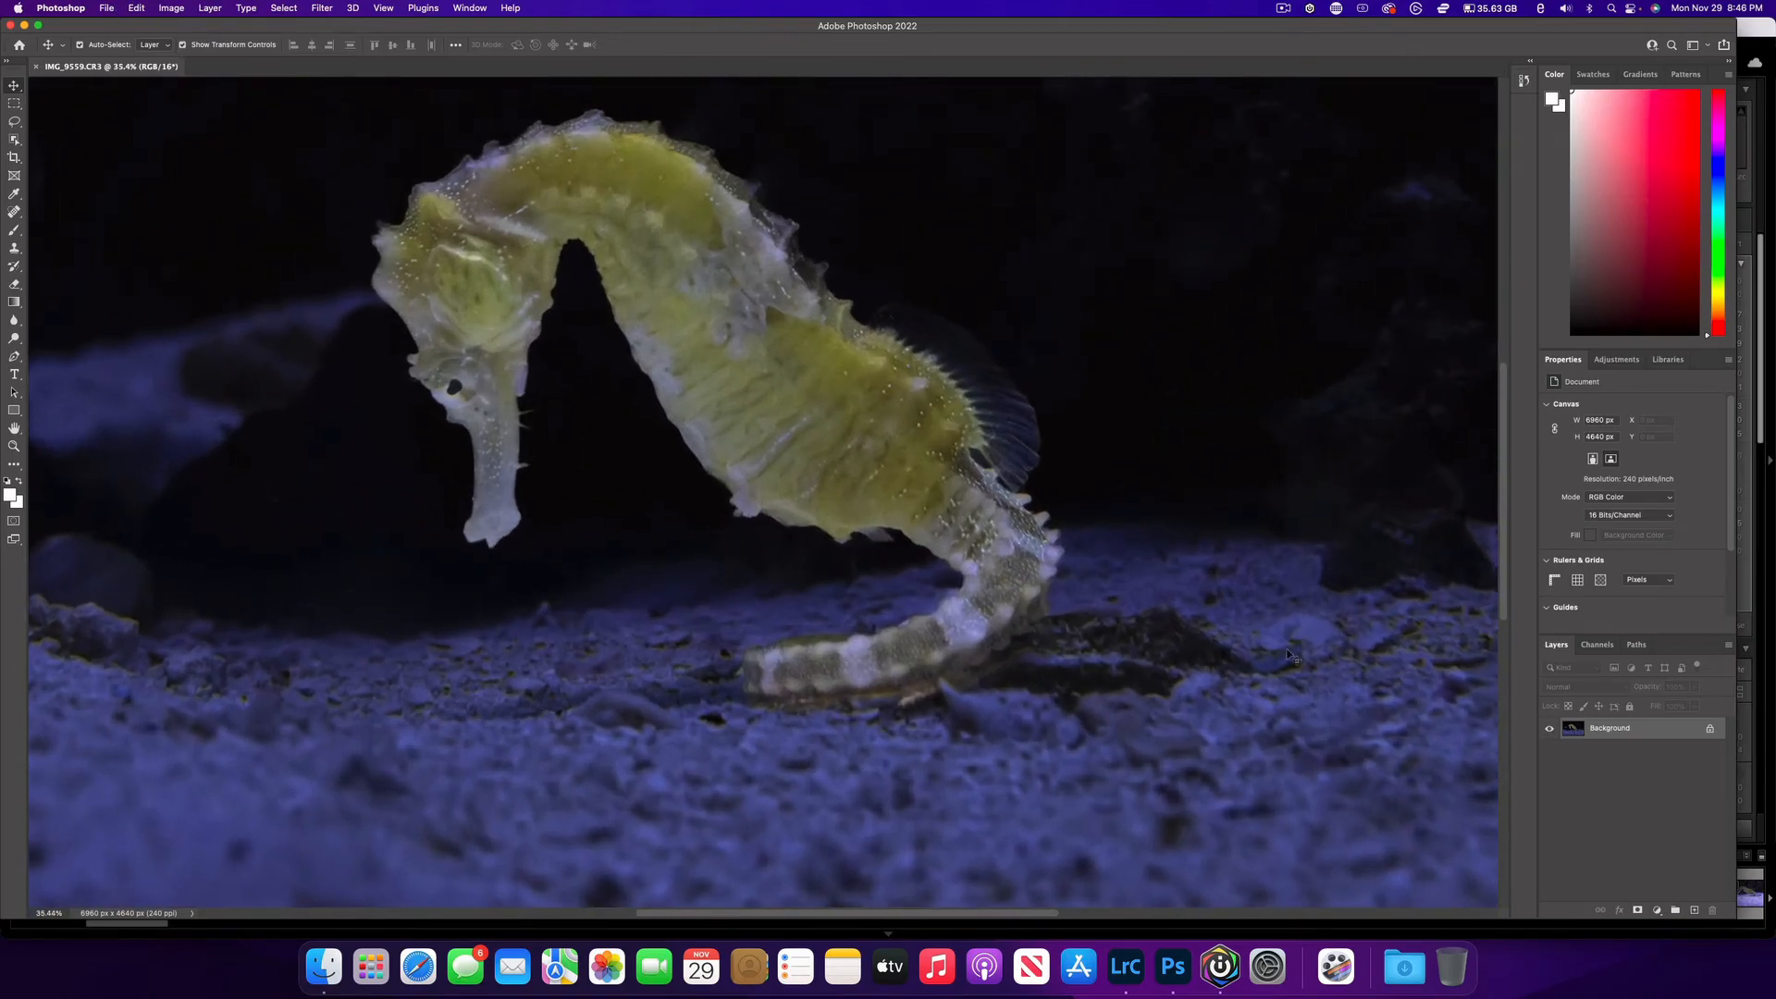
key("super+plus")
key("super+plus")
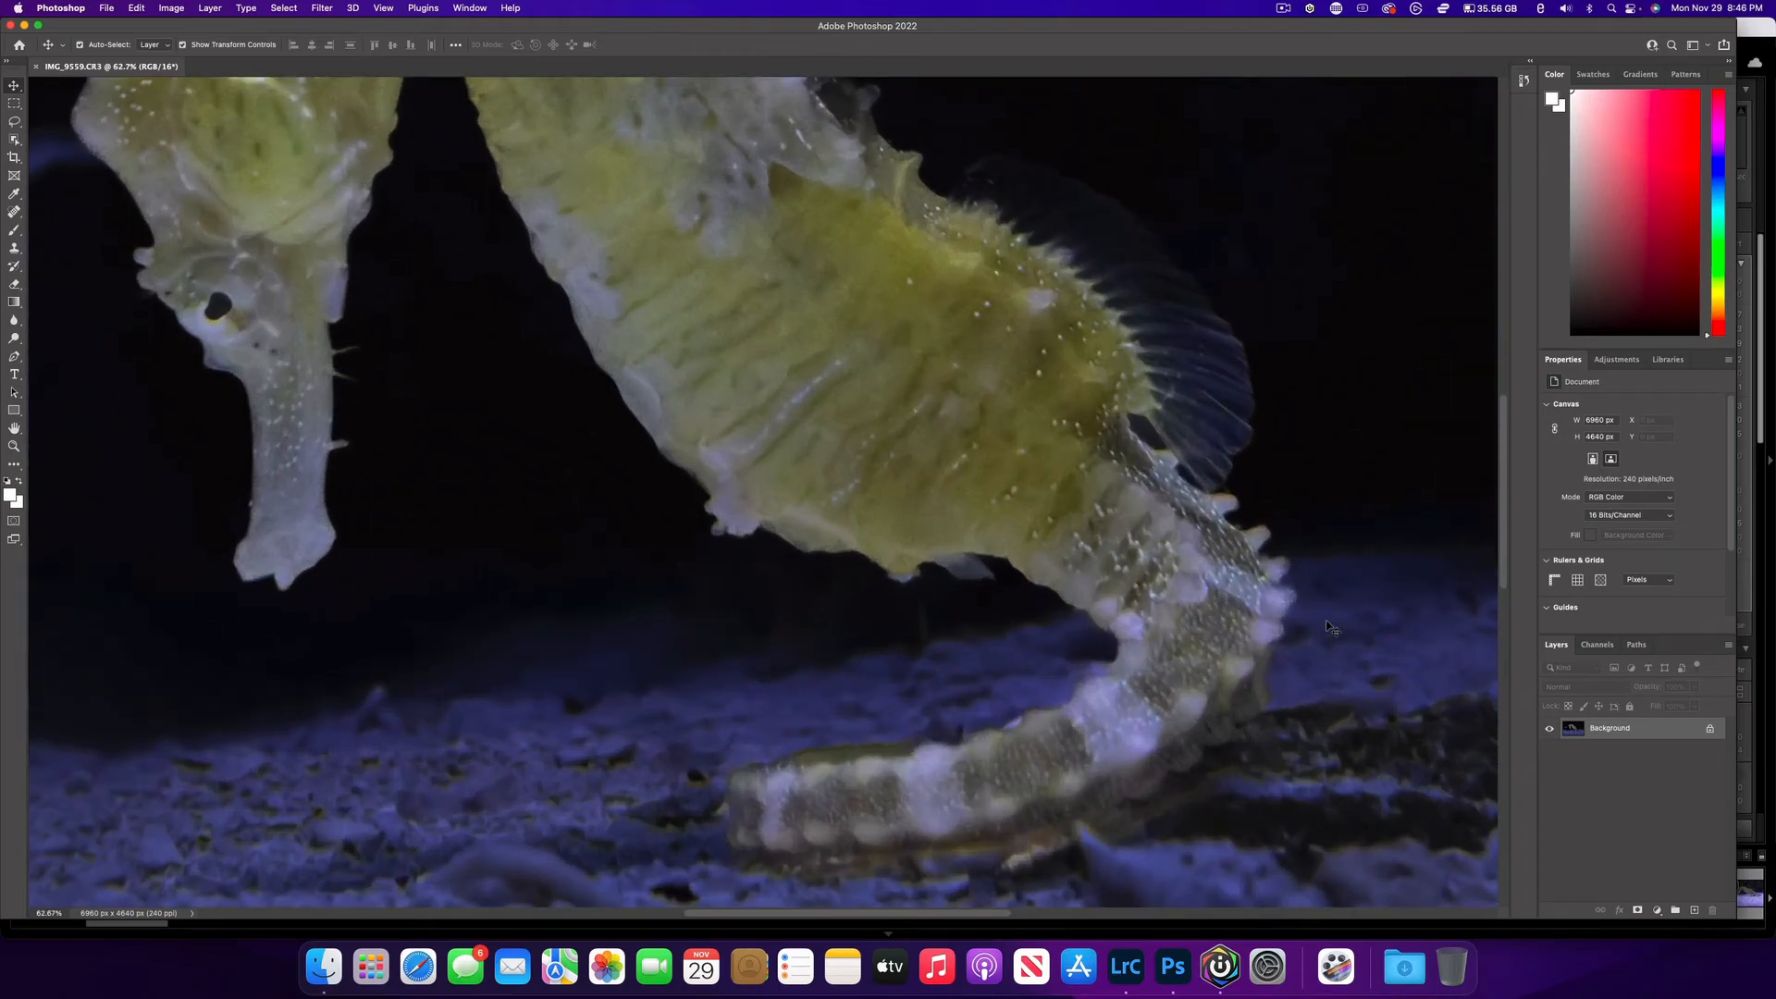
scroll(1332, 752, "down", 6)
scroll(1332, 752, "right", 6)
scroll(1332, 752, "up", 5)
scroll(1068, 566, "right", 3)
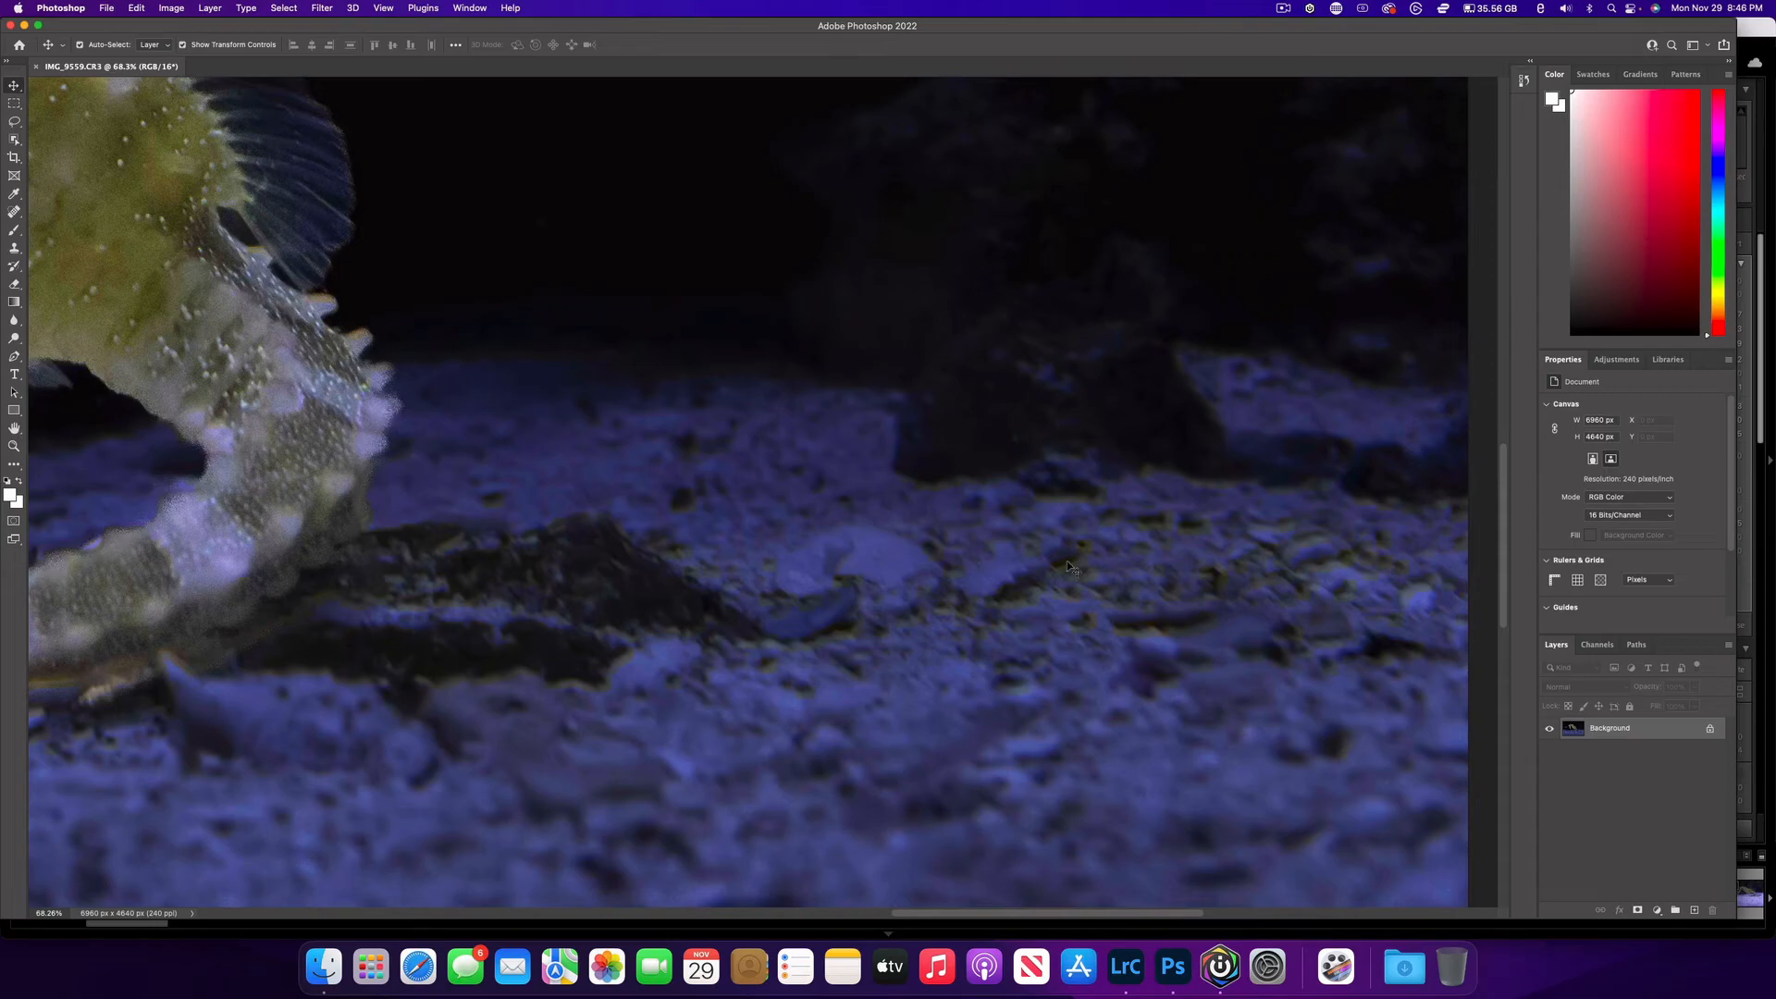
scroll(973, 625, "down", 3)
scroll(973, 625, "down", 5)
scroll(728, 595, "left", 2)
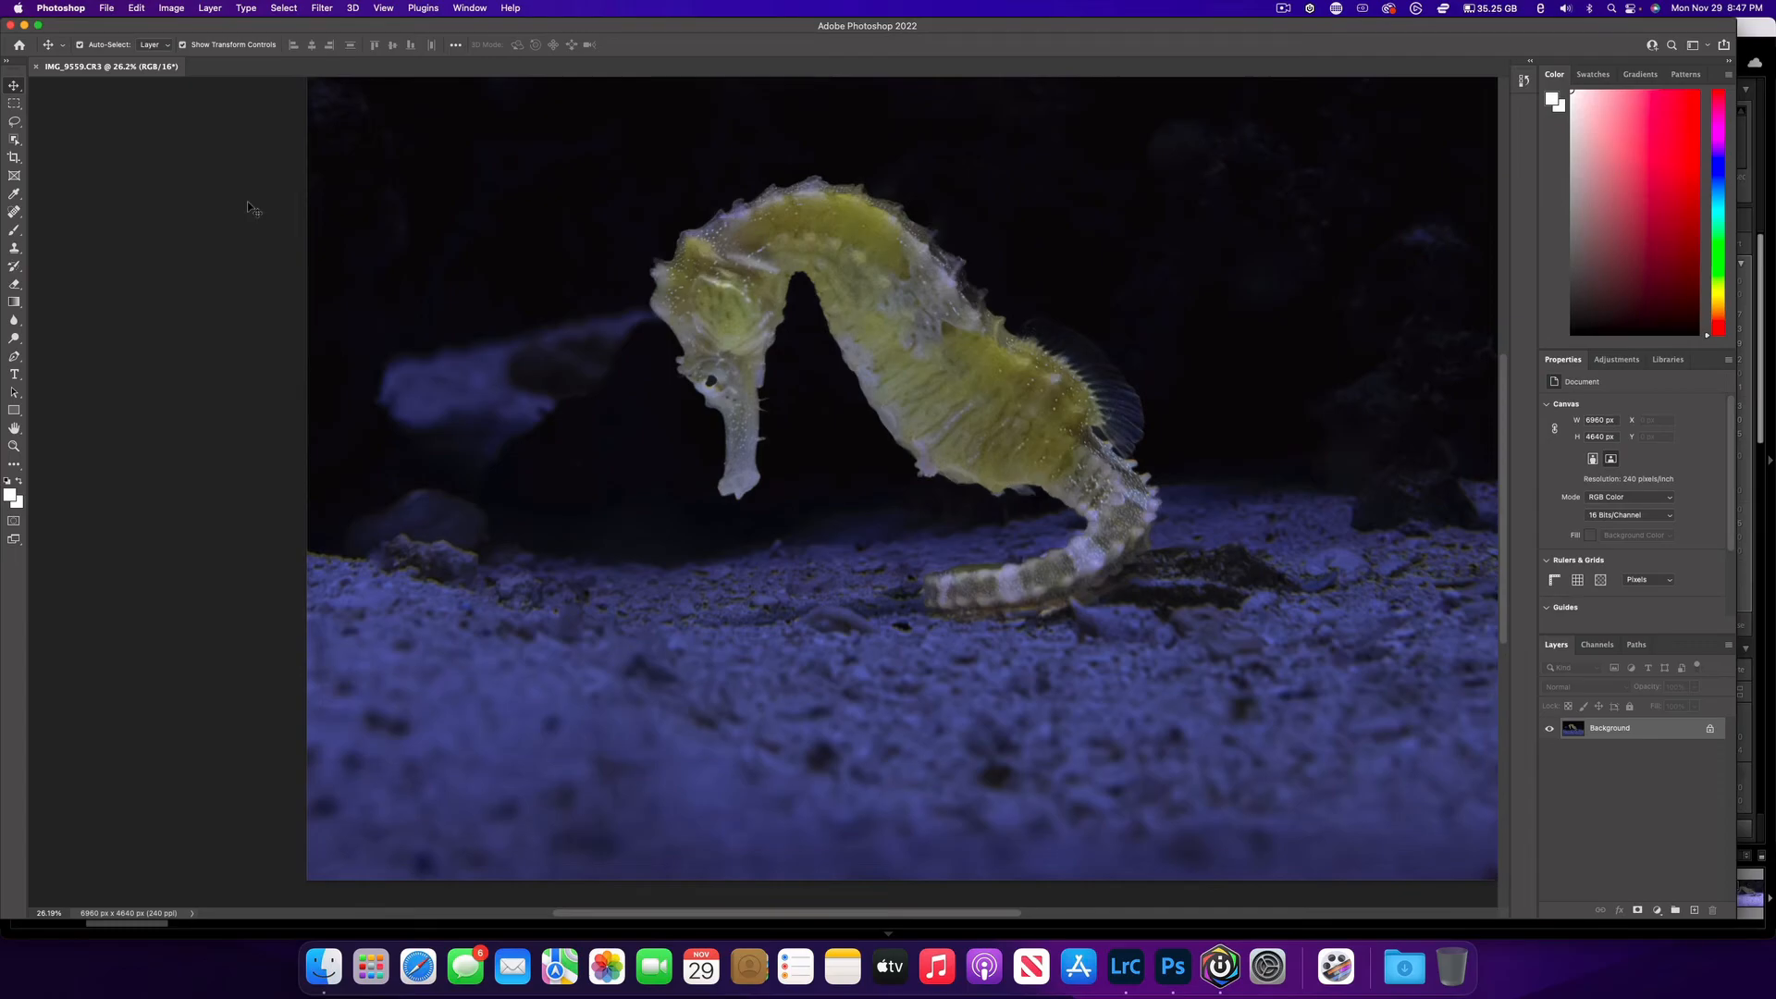
scroll(647, 325, "right", 5)
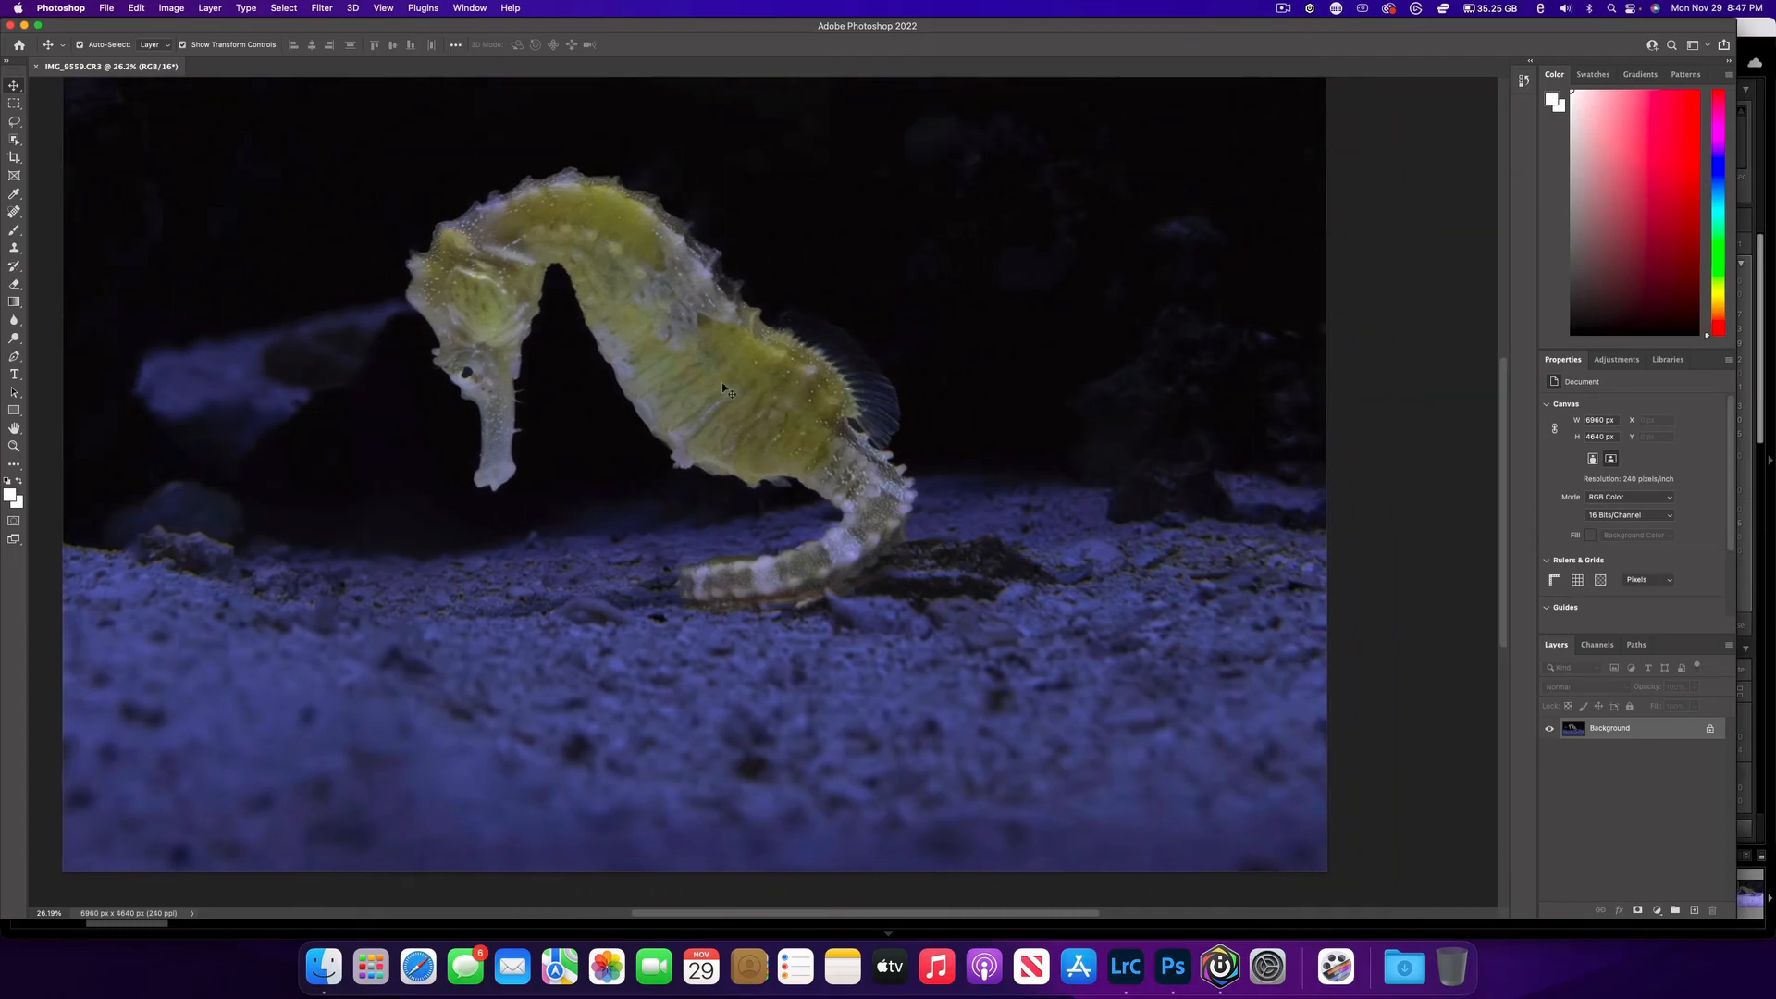